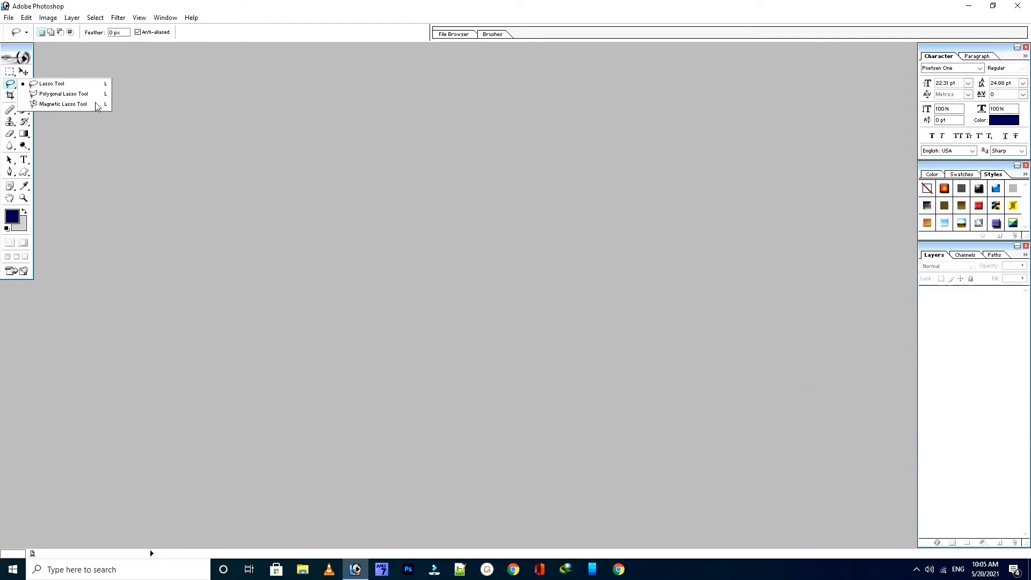
- Switch between the Move tool and the Lasso tool, ending with the Lasso tool active
{"action": "left_click", "coordinate": [77, 63]}
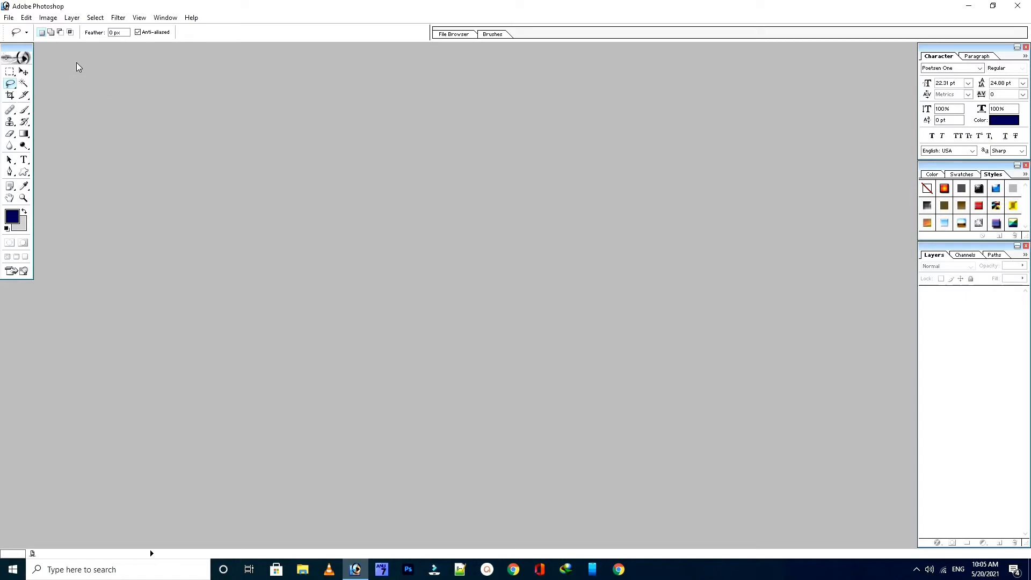
{"action": "left_click", "coordinate": [25, 73]}
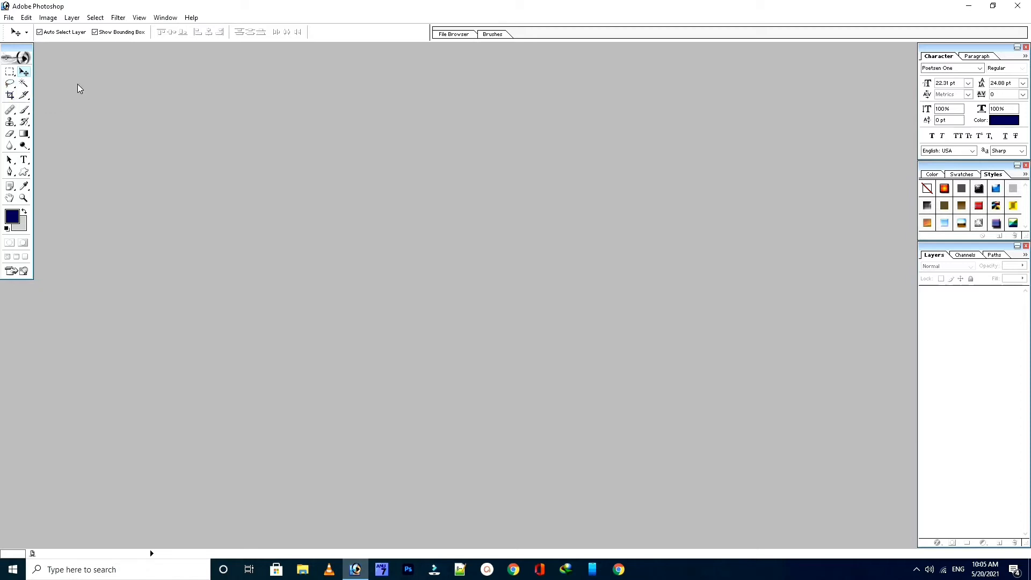
{"action": "key", "text": "l"}
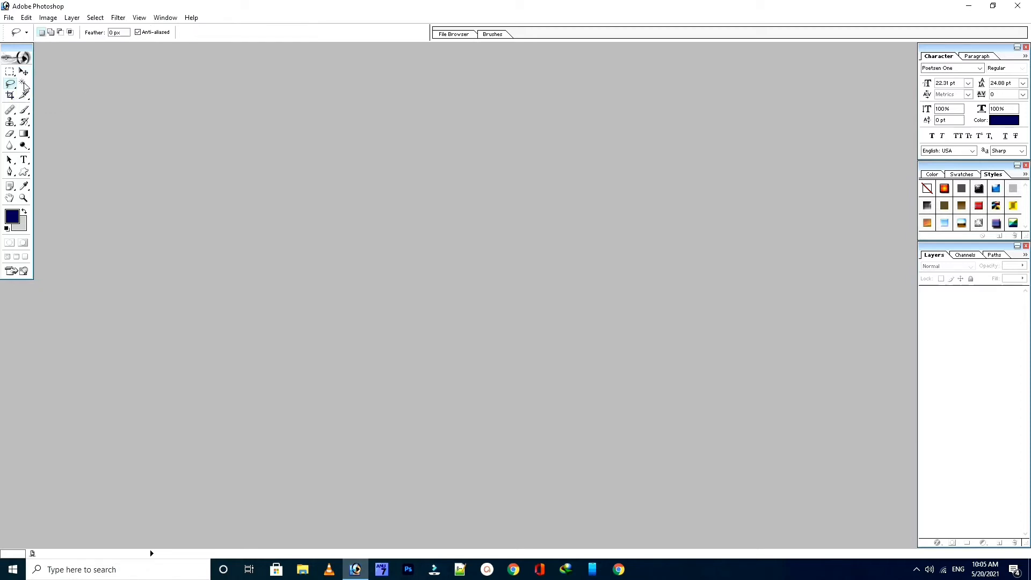
{"action": "key", "text": "v"}
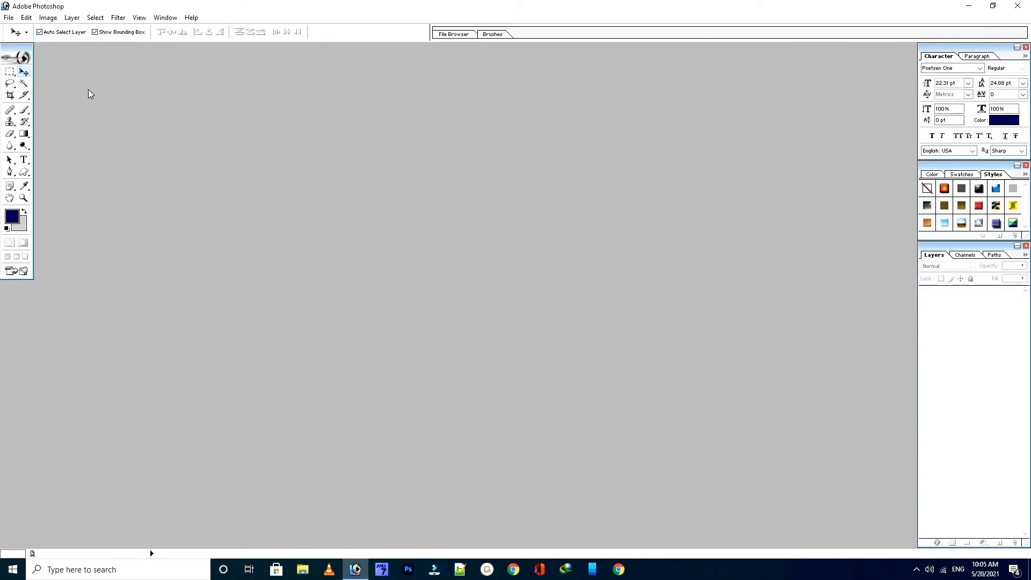
{"action": "key", "text": "l"}
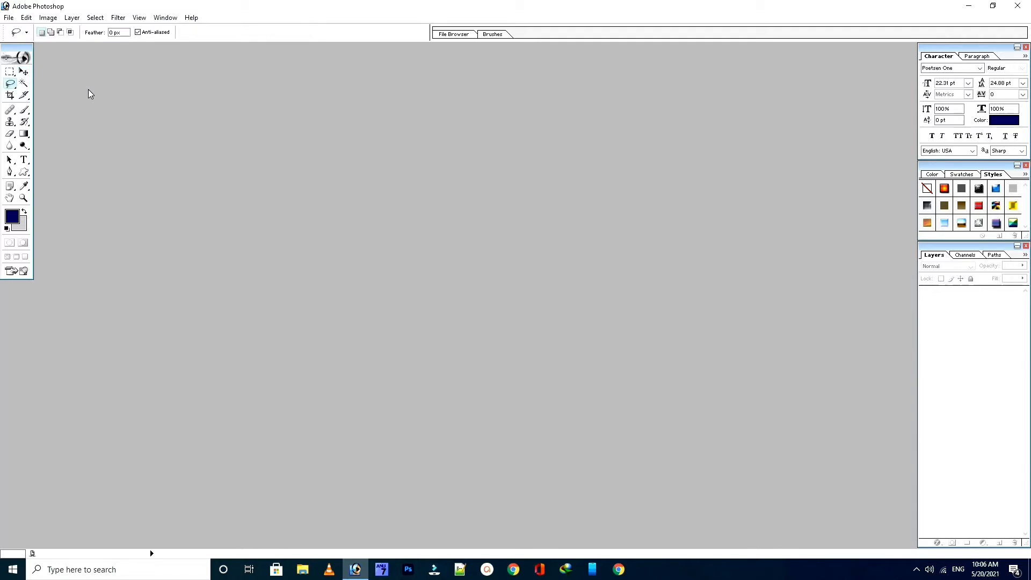
- Cycle repeatedly through the Lasso, Polygonal Lasso and Magnetic Lasso tools
{"action": "key", "text": "shift+l"}
{"action": "key", "text": "shift+l"}
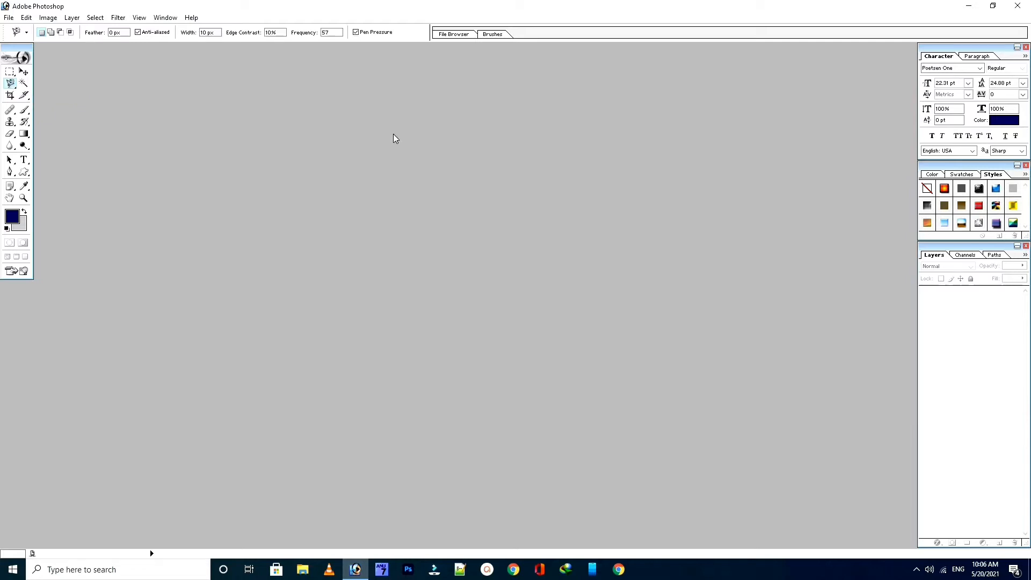
{"action": "key", "text": "shift+l"}
{"action": "key", "text": "shift+l"}
{"action": "key", "text": "shift+l"}
{"action": "key", "text": "shift+l"}
{"action": "key", "text": "shift+l"}
{"action": "key", "text": "shift+l"}
{"action": "key", "text": "shift+l"}
{"action": "key", "text": "shift+l"}
- Switch to the Dodge tool, return to the lasso tools and cycle through to the freehand Lasso
{"action": "left_click", "coordinate": [24, 145]}
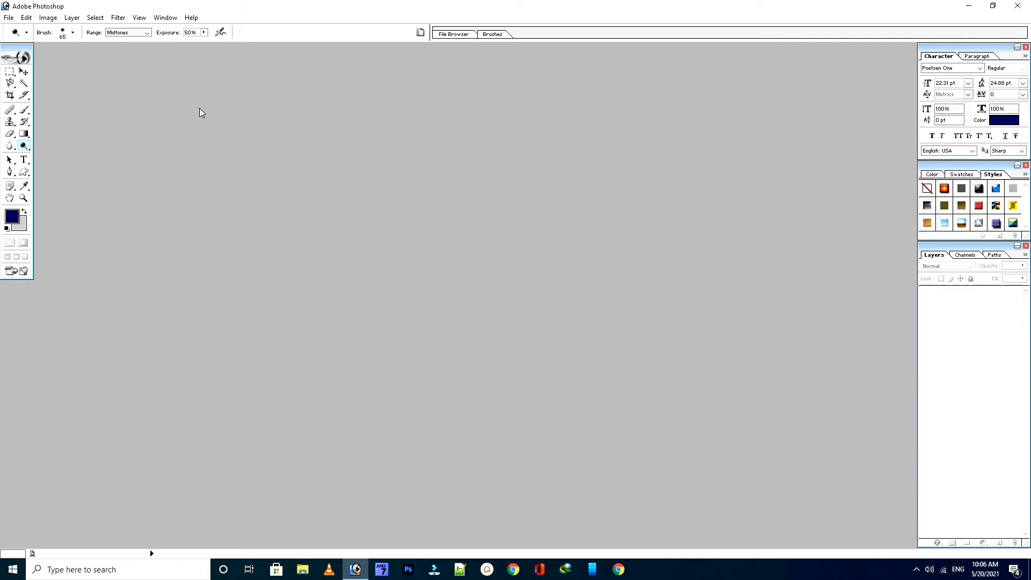
{"action": "key", "text": "l"}
{"action": "key", "text": "shift+l"}
{"action": "key", "text": "shift+l"}
{"action": "key", "text": "shift+l"}
{"action": "key", "text": "shift+l"}
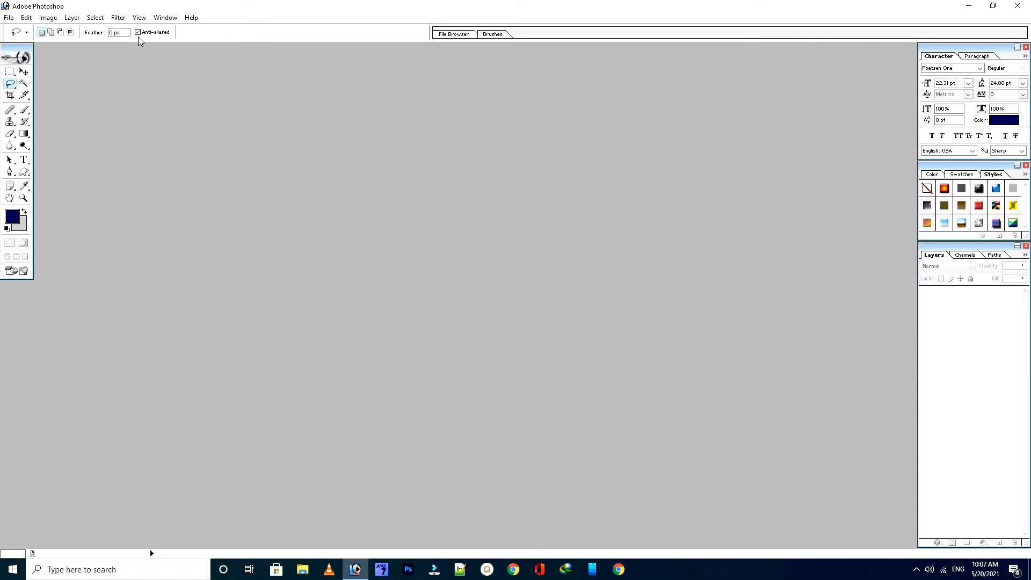
- Look through the lasso tool variants and the marquee tool variants, ending on the Rectangular Marquee tool
{"action": "right_click", "coordinate": [12, 88]}
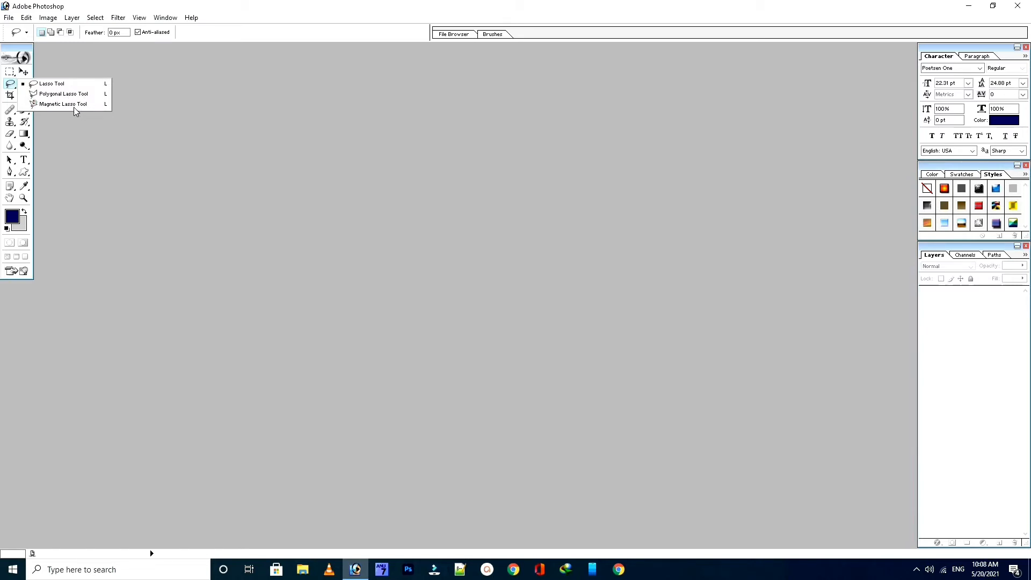
{"action": "left_click", "coordinate": [53, 84]}
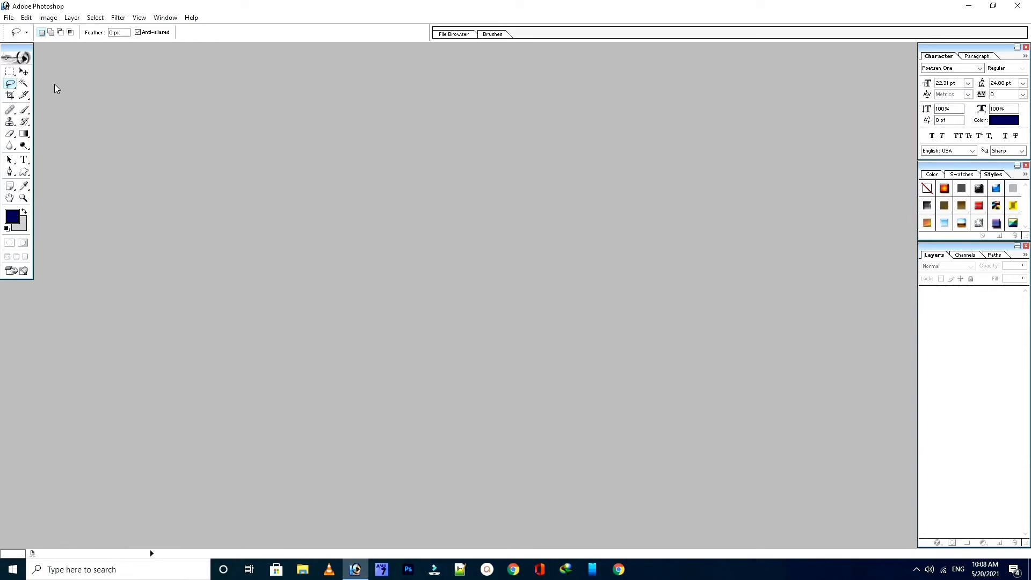
{"action": "key", "text": "m"}
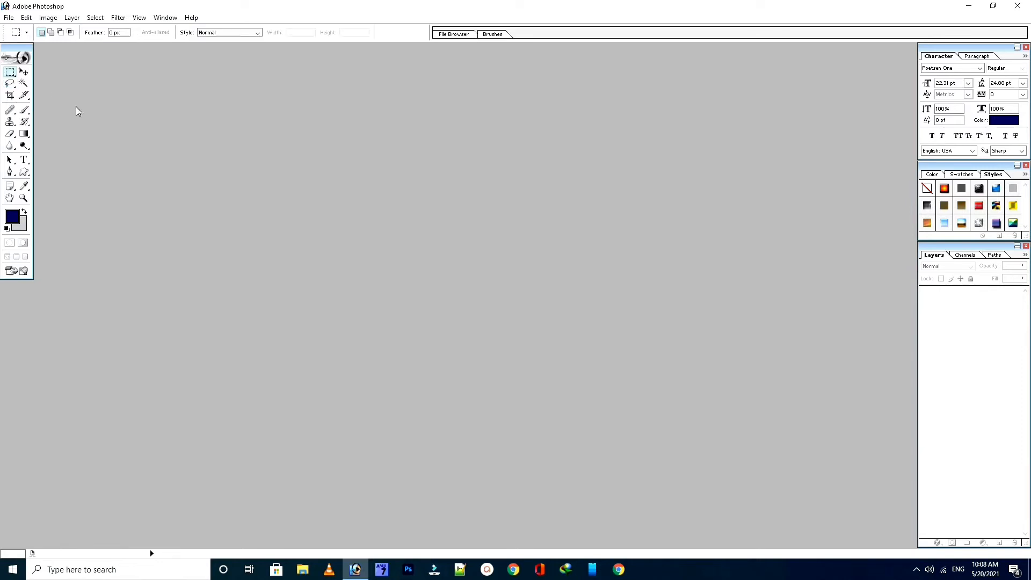
{"action": "left_click", "coordinate": [9, 73]}
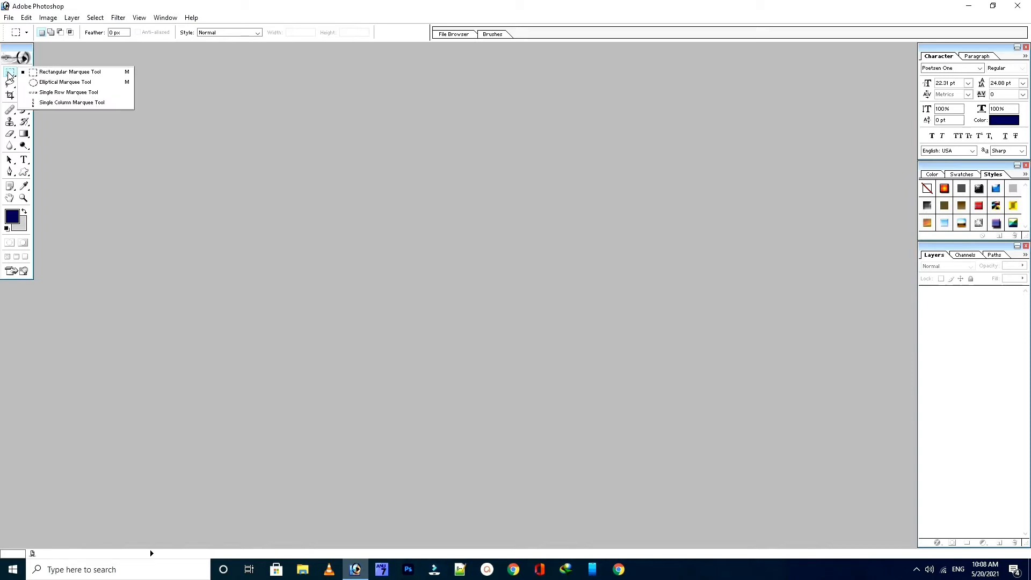
{"action": "left_click", "coordinate": [165, 80]}
- Open the image bollybood-ke-heroine from New folder (3) on the Desktop and move its window clear of the toolbox
{"action": "left_click", "coordinate": [9, 18]}
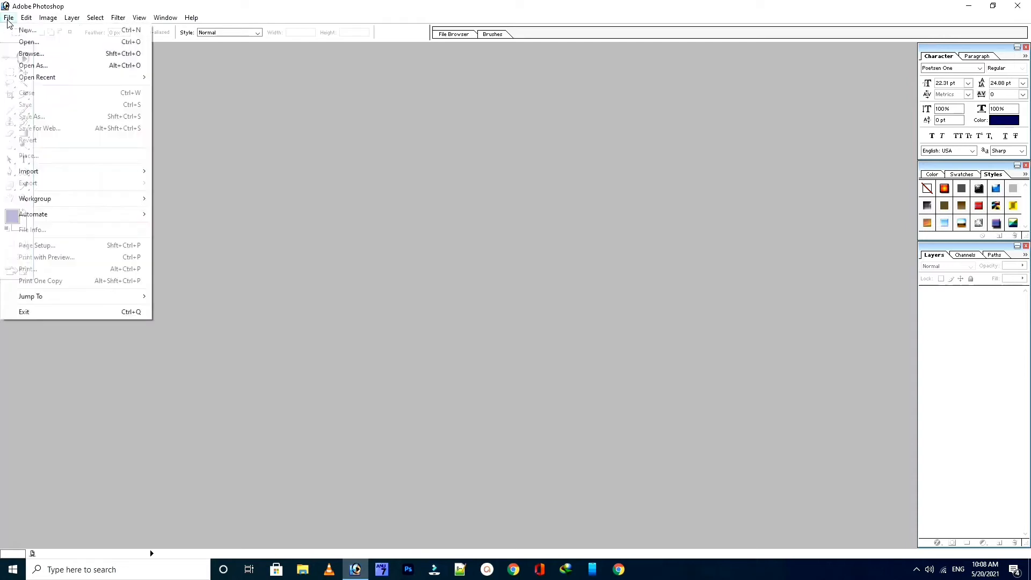
{"action": "left_click", "coordinate": [26, 42]}
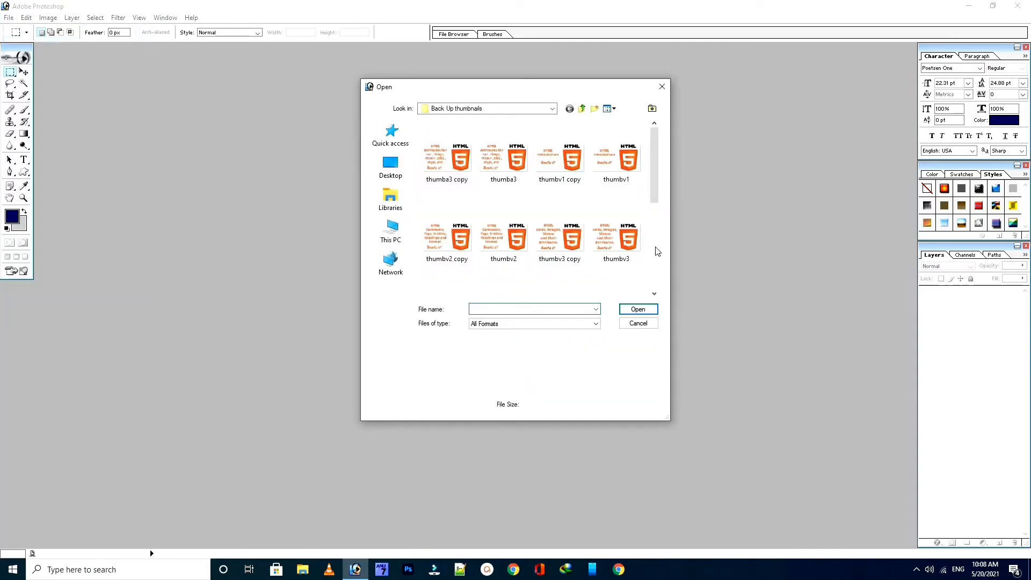
{"action": "left_click", "coordinate": [393, 173]}
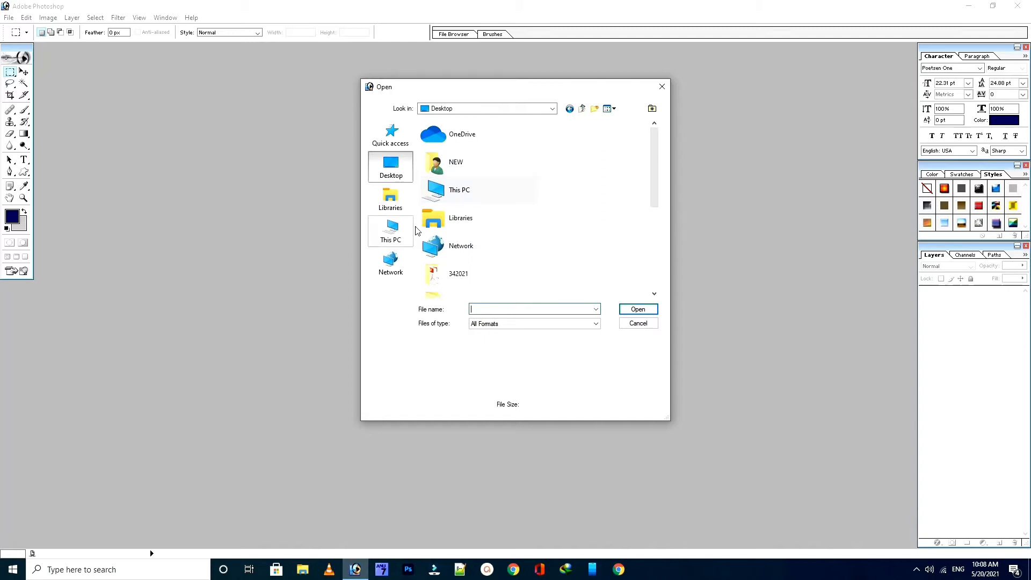
{"action": "scroll", "coordinate": [539, 252], "scroll_direction": "down", "scroll_amount": 5}
{"action": "double_click", "coordinate": [469, 229]}
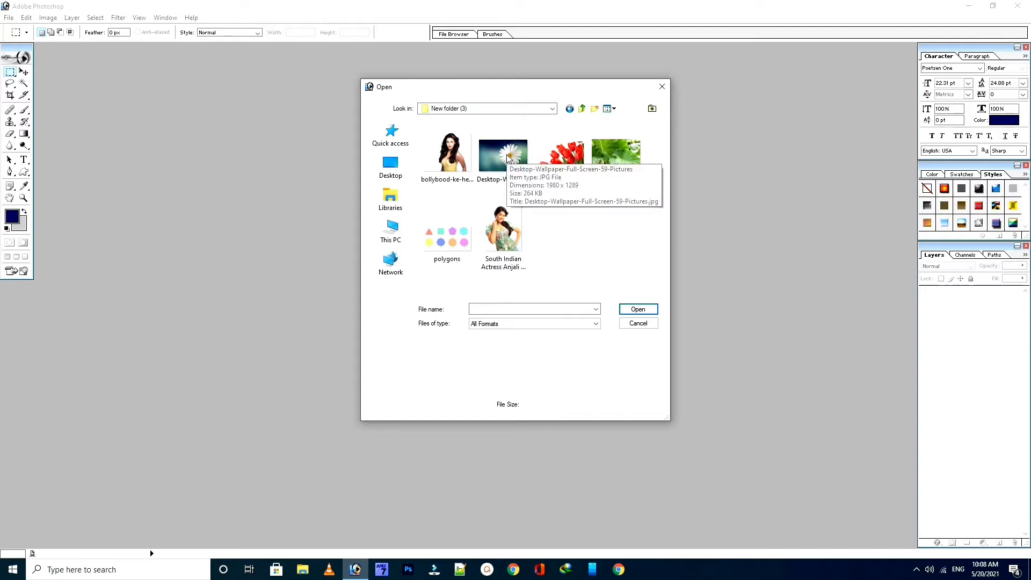
{"action": "left_click", "coordinate": [447, 157]}
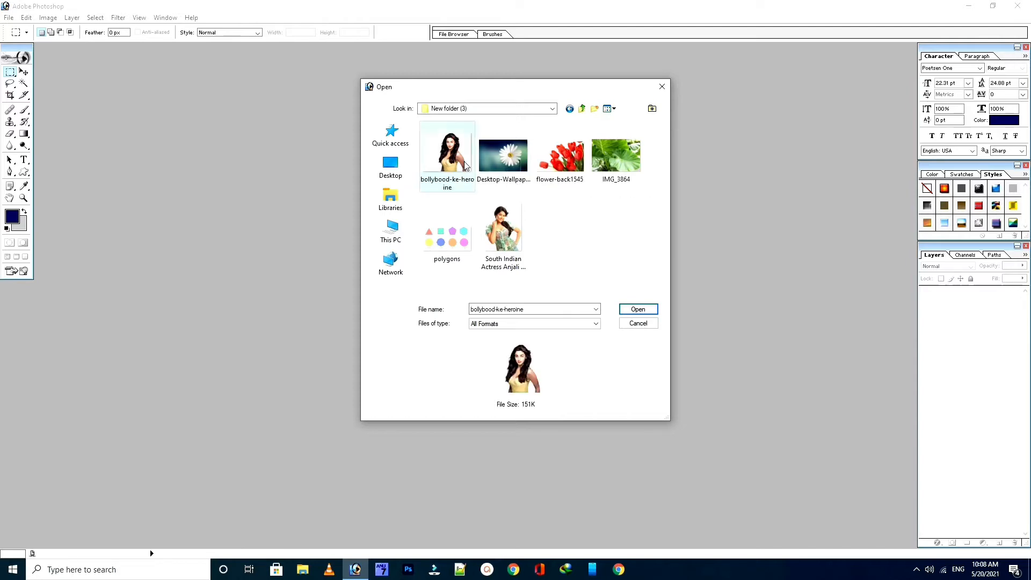
{"action": "left_click", "coordinate": [638, 309]}
{"action": "left_click_drag", "start_coordinate": [139, 52], "coordinate": [175, 54]}
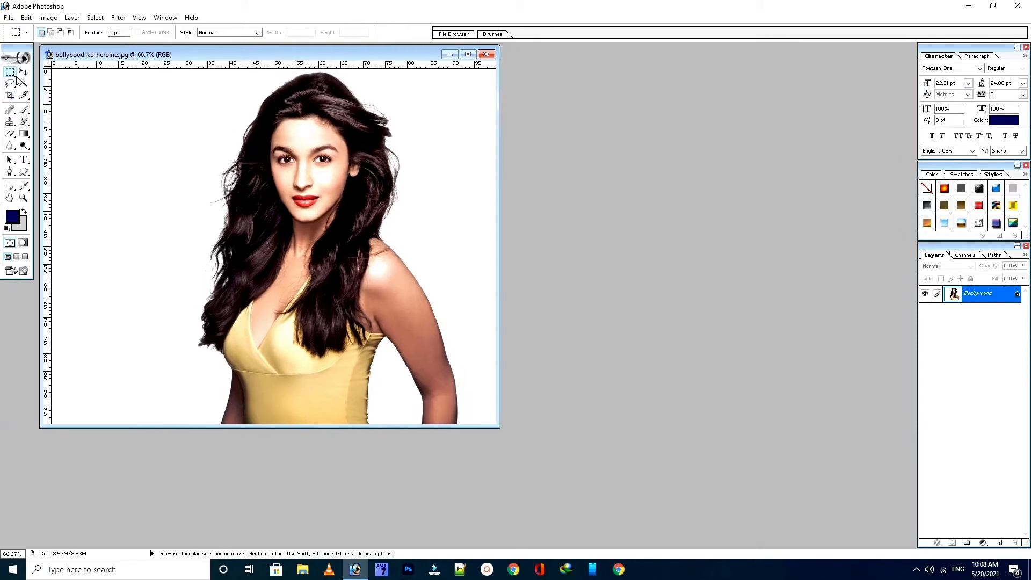
- Draw a rectangular and an elliptical marquee selection around the woman's head, clearing each one
{"action": "left_click", "coordinate": [10, 74]}
{"action": "left_click_drag", "start_coordinate": [237, 96], "coordinate": [378, 260]}
{"action": "left_click", "coordinate": [280, 156]}
{"action": "left_click_drag", "start_coordinate": [10, 71], "coordinate": [54, 84]}
{"action": "left_click_drag", "start_coordinate": [229, 101], "coordinate": [460, 281]}
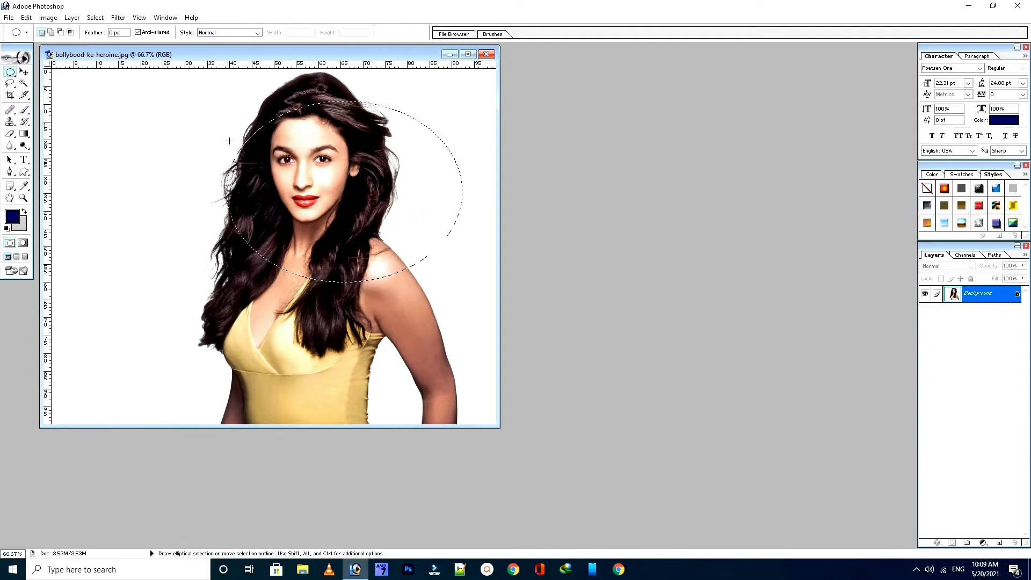
{"action": "left_click", "coordinate": [333, 114]}
- Draw a freehand Lasso selection around the woman, subtract an area from it, and deselect
{"action": "left_click", "coordinate": [10, 85]}
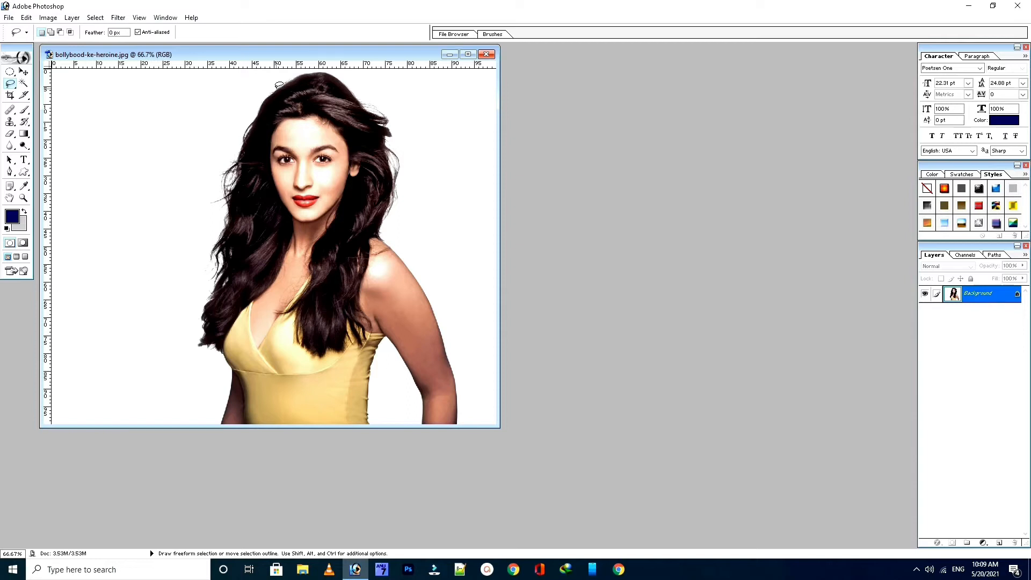
{"action": "mouse_move", "coordinate": [276, 85]}
{"action": "left_mouse_down"}
{"action": "mouse_move", "coordinate": [223, 168]}
{"action": "mouse_move", "coordinate": [190, 276]}
{"action": "mouse_move", "coordinate": [193, 410]}
{"action": "mouse_move", "coordinate": [349, 419]}
{"action": "mouse_move", "coordinate": [456, 410]}
{"action": "mouse_move", "coordinate": [474, 393]}
{"action": "mouse_move", "coordinate": [411, 143]}
{"action": "mouse_move", "coordinate": [381, 87]}
{"action": "mouse_move", "coordinate": [350, 69]}
{"action": "mouse_move", "coordinate": [277, 86]}
{"action": "left_mouse_up"}
{"action": "left_click", "coordinate": [61, 33]}
{"action": "left_click_drag", "start_coordinate": [183, 324], "coordinate": [184, 324]}
{"action": "left_click", "coordinate": [472, 92]}
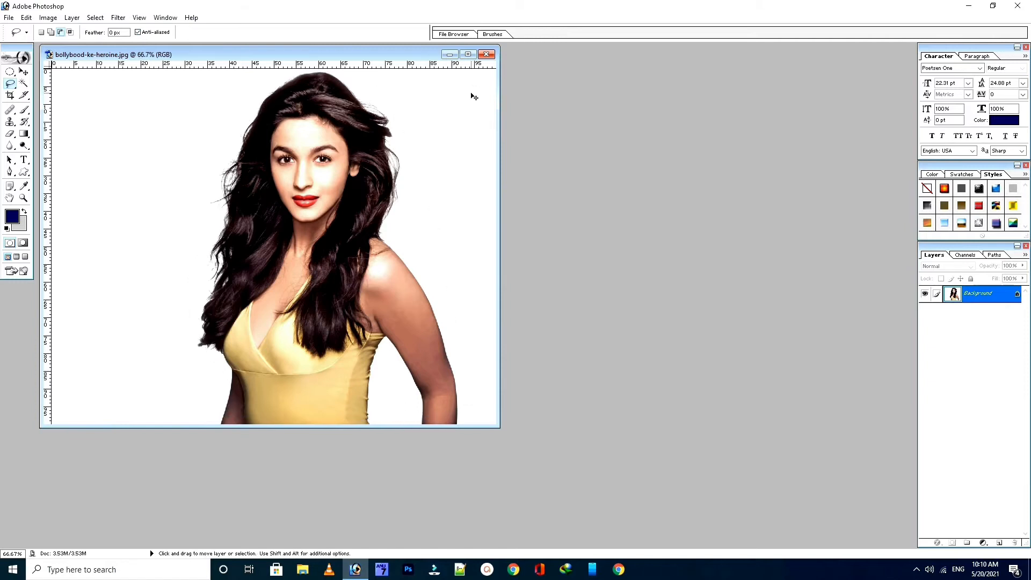
- Create a white 1920 x 1080 pixel RGB document at 300 pixels/inch and place its window beside the photo
{"action": "left_click", "coordinate": [10, 18]}
{"action": "left_click", "coordinate": [22, 32]}
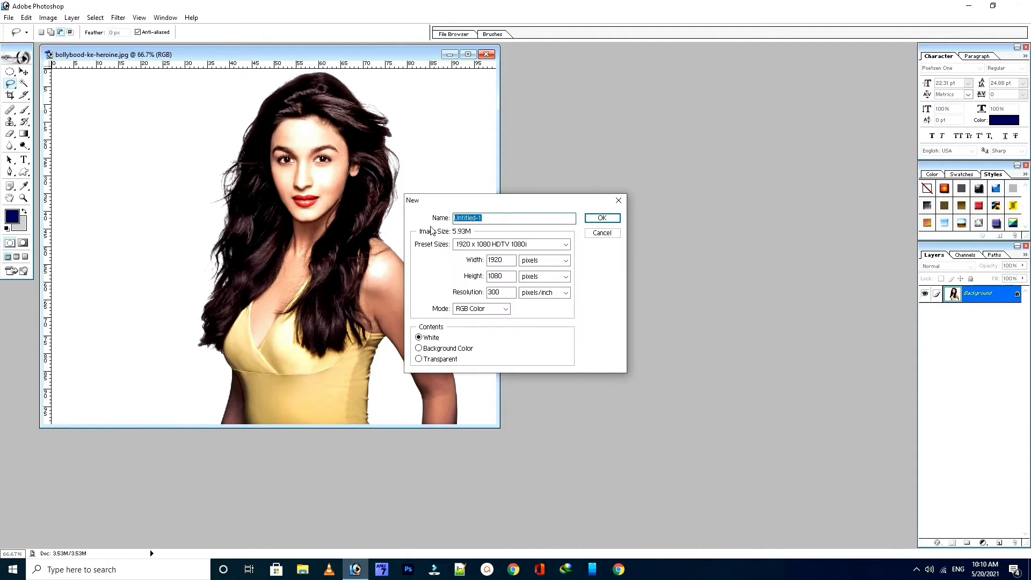
{"action": "left_click", "coordinate": [601, 218]}
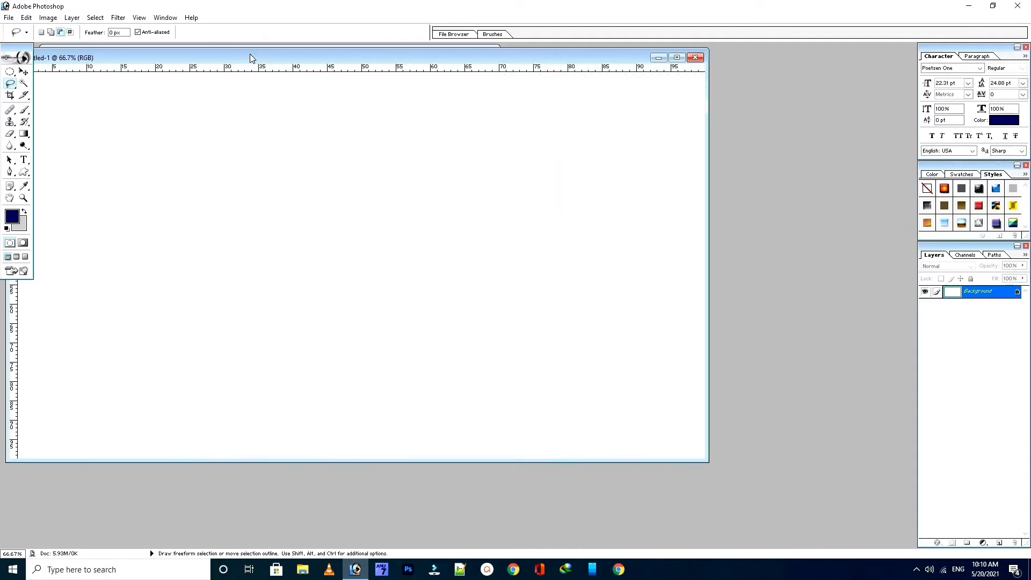
{"action": "left_click_drag", "start_coordinate": [250, 54], "coordinate": [527, 57]}
{"action": "left_click_drag", "start_coordinate": [451, 62], "coordinate": [855, 49]}
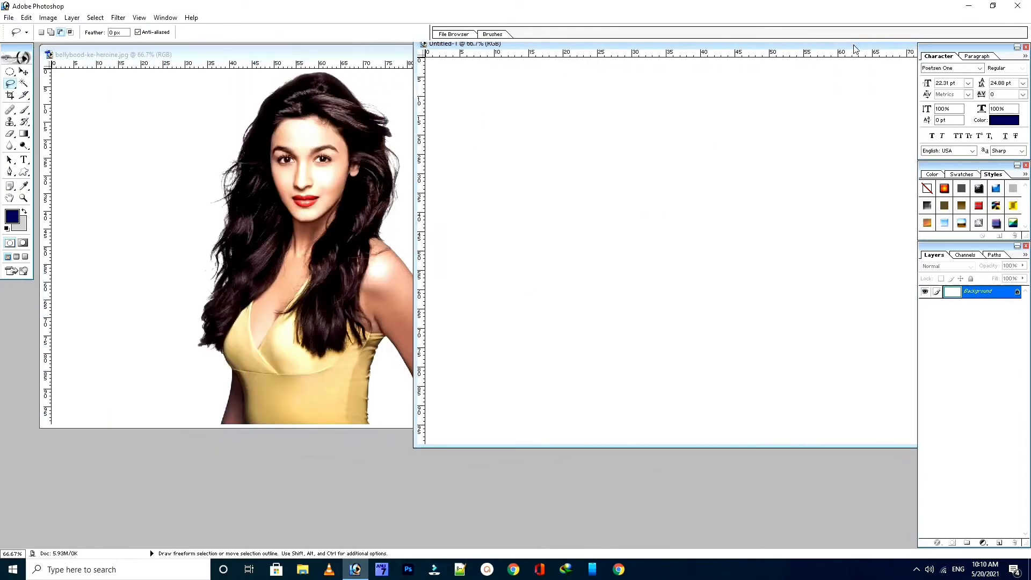
- Select the woman's face in the photo with an anti-aliased elliptical marquee and copy it into the new document
{"action": "left_click", "coordinate": [177, 120]}
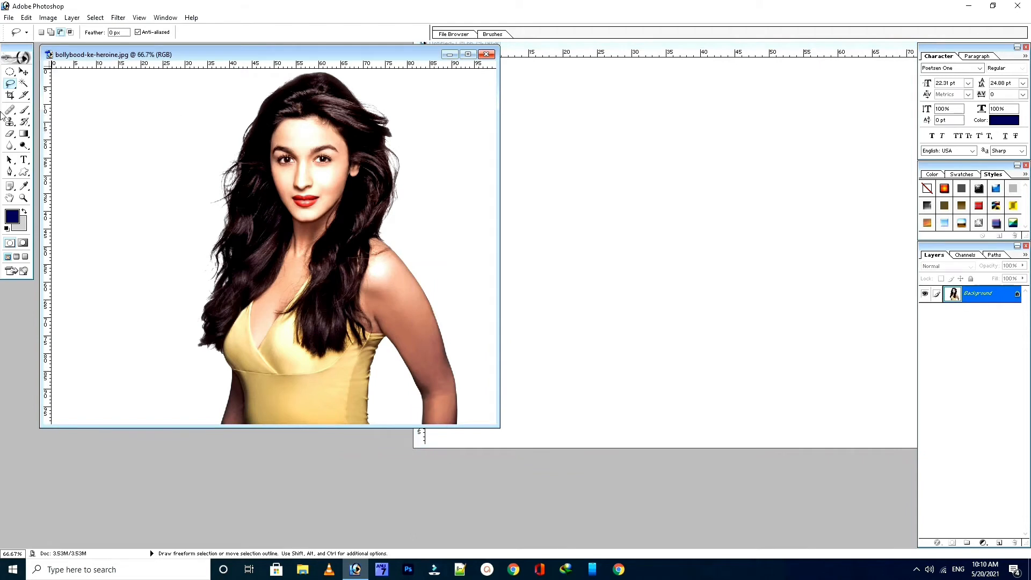
{"action": "left_click", "coordinate": [11, 73]}
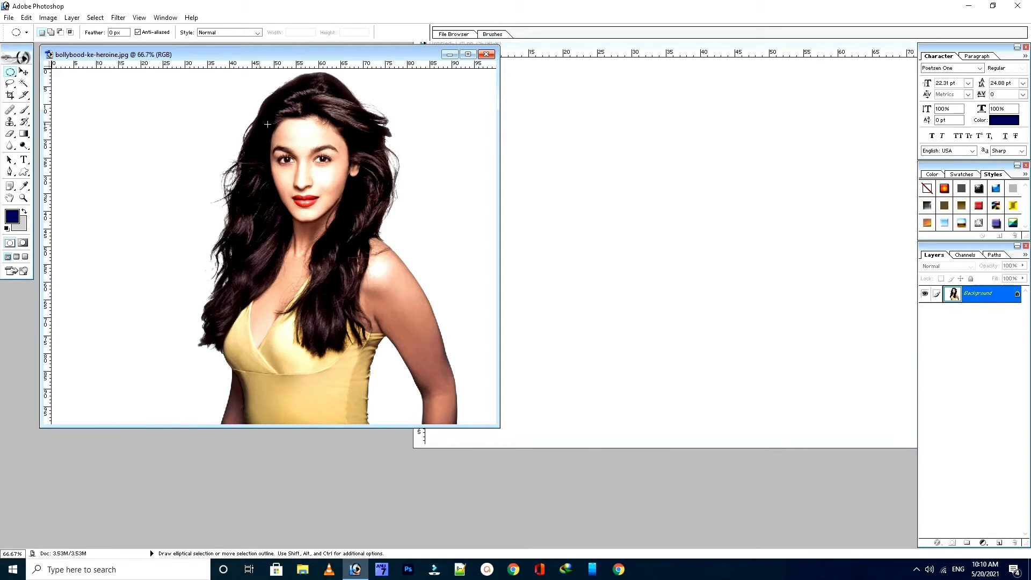
{"action": "left_click_drag", "start_coordinate": [256, 129], "coordinate": [390, 270]}
{"action": "left_click", "coordinate": [24, 73]}
{"action": "left_click_drag", "start_coordinate": [309, 183], "coordinate": [503, 183]}
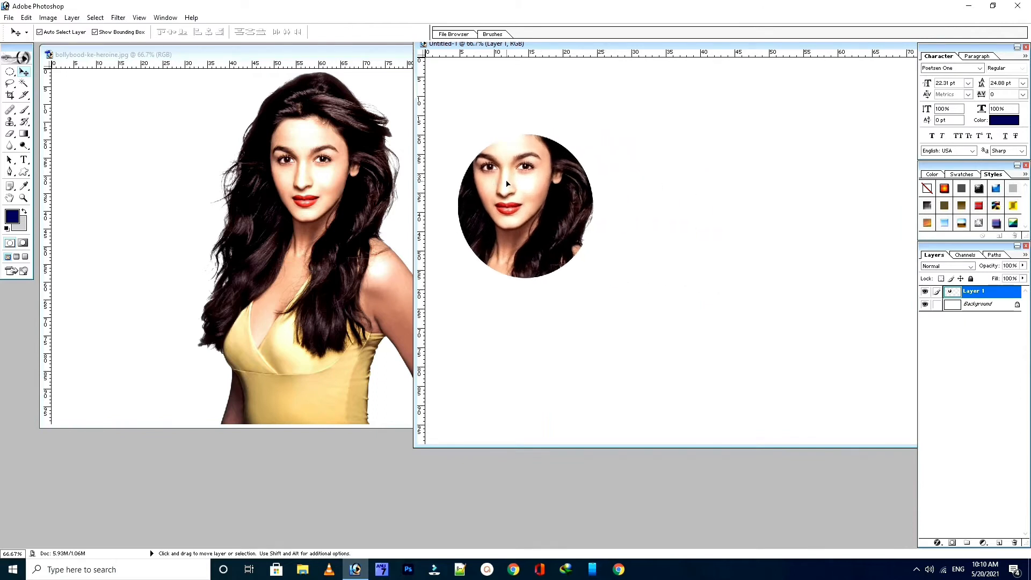
- Copy a similar elliptical selection of the face with anti-aliasing turned off into the new document, beside the first cutout
{"action": "left_click", "coordinate": [204, 171]}
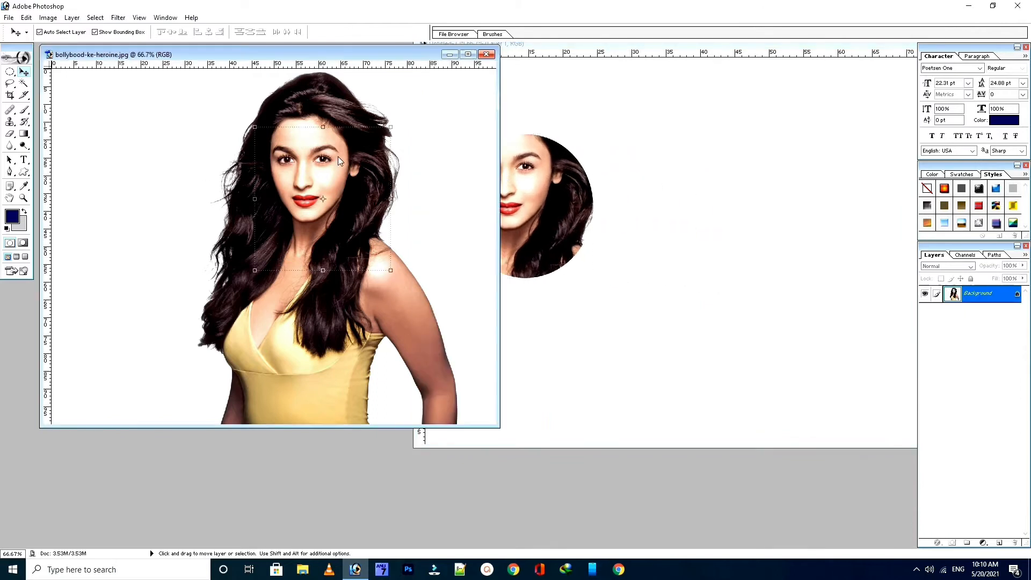
{"action": "left_click", "coordinate": [10, 72]}
{"action": "left_click", "coordinate": [138, 32]}
{"action": "left_click", "coordinate": [258, 127]}
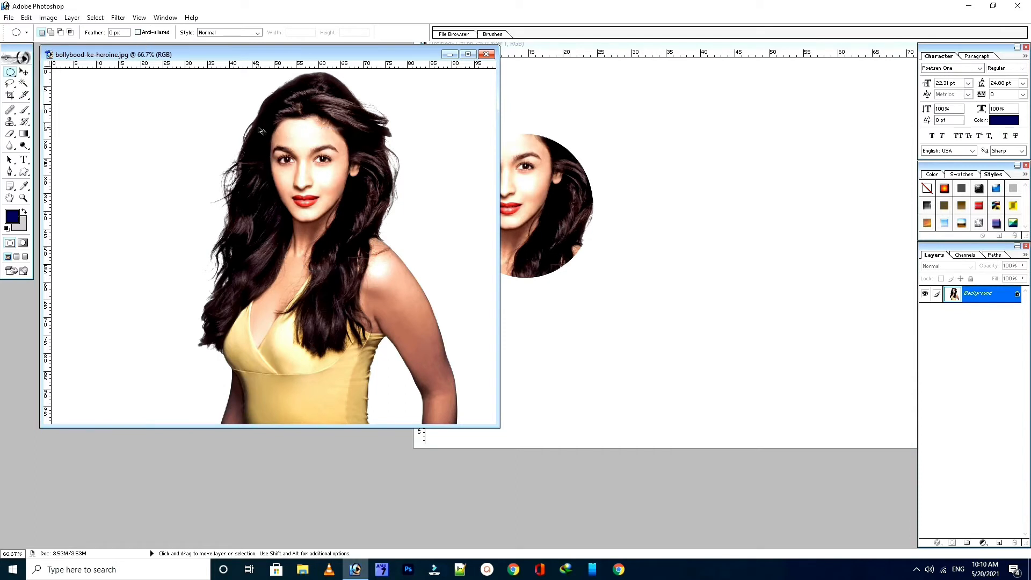
{"action": "left_click_drag", "start_coordinate": [369, 264], "coordinate": [386, 265]}
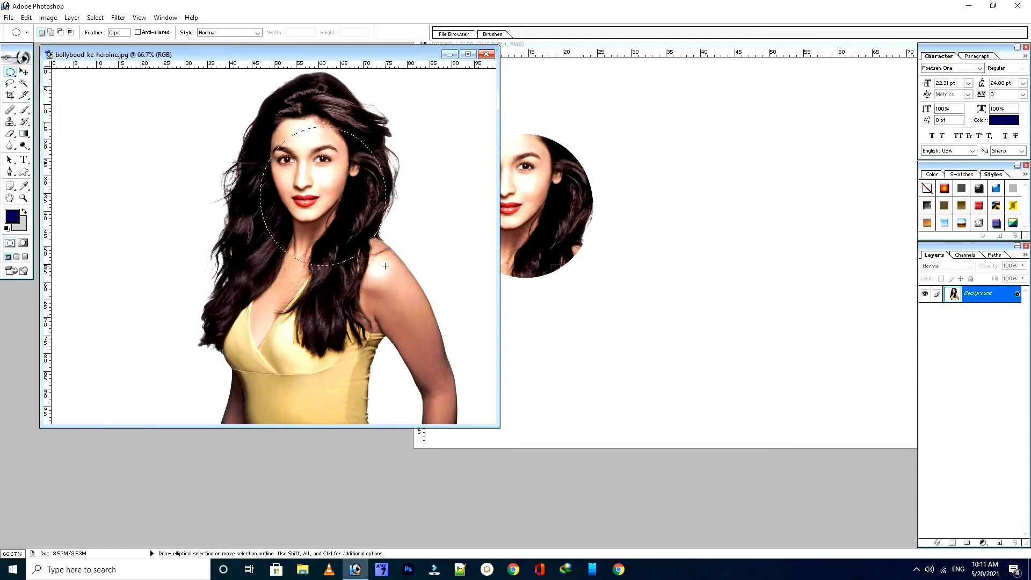
{"action": "left_click", "coordinate": [24, 72]}
{"action": "left_click_drag", "start_coordinate": [322, 226], "coordinate": [709, 208]}
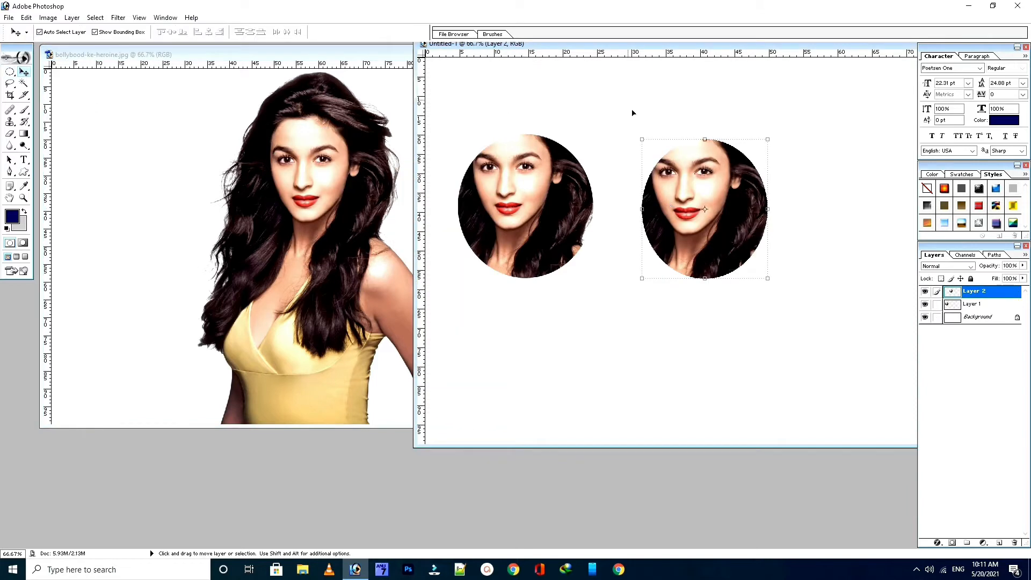
- Maximize the new document and zoom to 200% to compare the edges of the two circular cutouts
{"action": "left_click_drag", "start_coordinate": [609, 47], "coordinate": [263, 74]}
{"action": "left_click", "coordinate": [749, 67]}
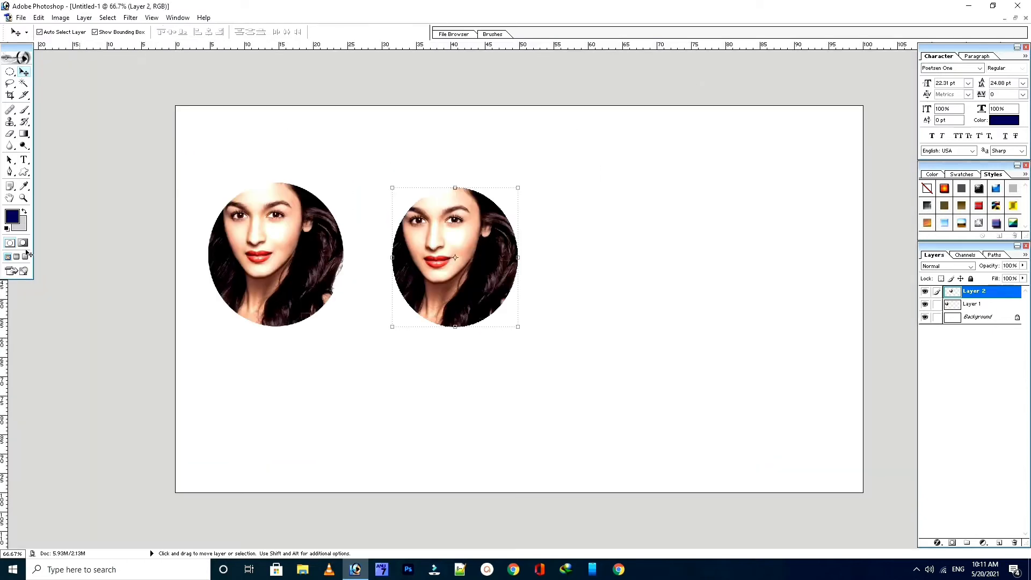
{"action": "left_click", "coordinate": [24, 199]}
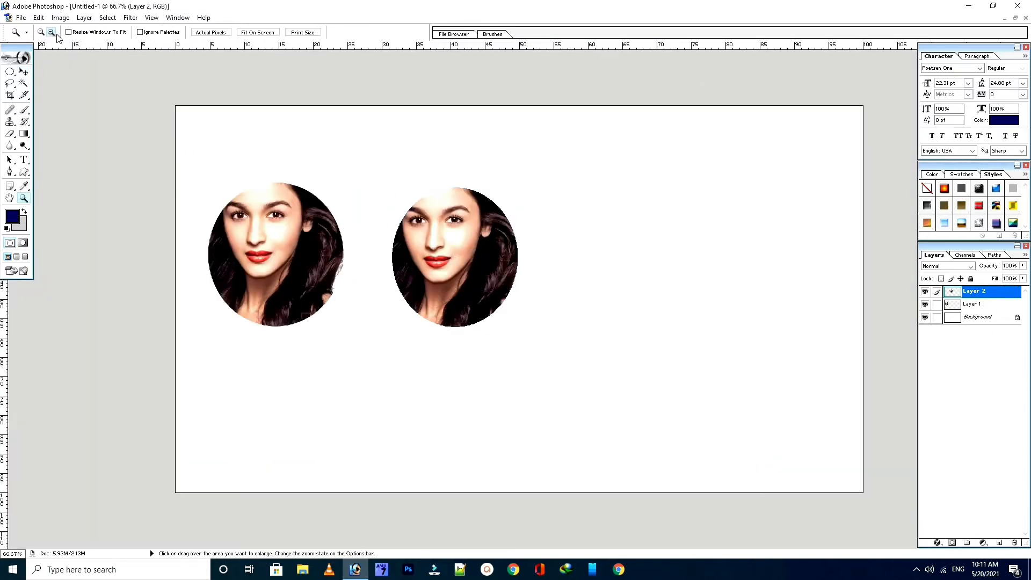
{"action": "left_click", "coordinate": [306, 259]}
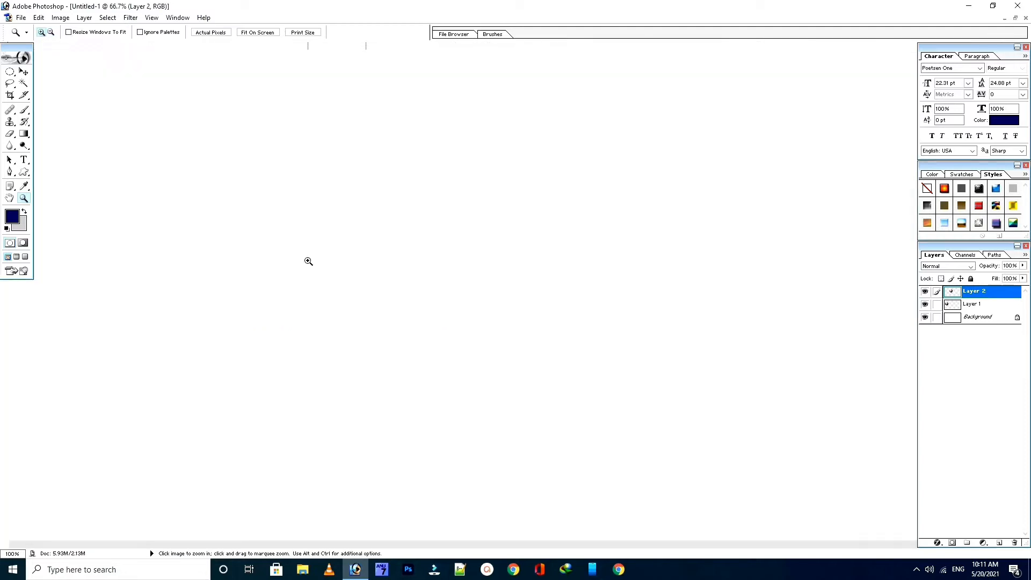
{"action": "left_click", "coordinate": [322, 317]}
{"action": "scroll", "coordinate": [459, 512], "scroll_direction": "left", "scroll_amount": 3}
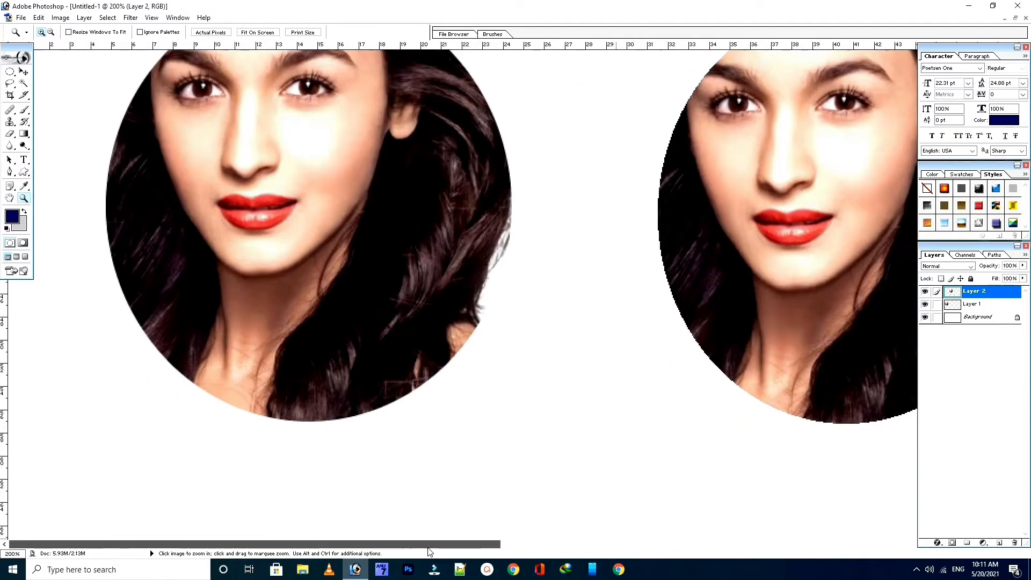
- Magnify the area between the two circular cutouts to 600% and compare their facing edges
{"action": "scroll", "coordinate": [667, 421], "scroll_direction": "up", "scroll_amount": 3}
{"action": "left_click", "coordinate": [672, 235]}
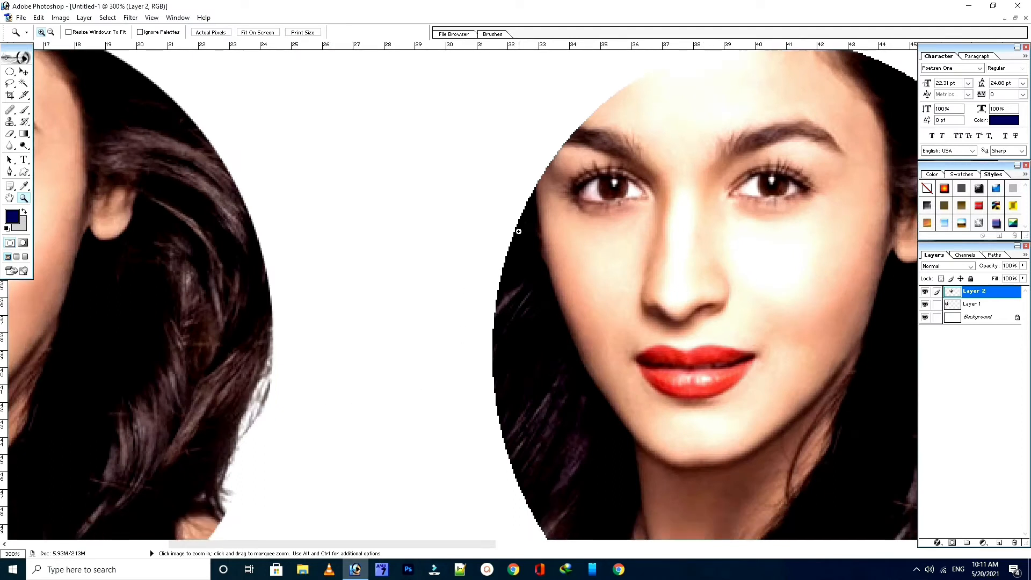
{"action": "left_click", "coordinate": [389, 279]}
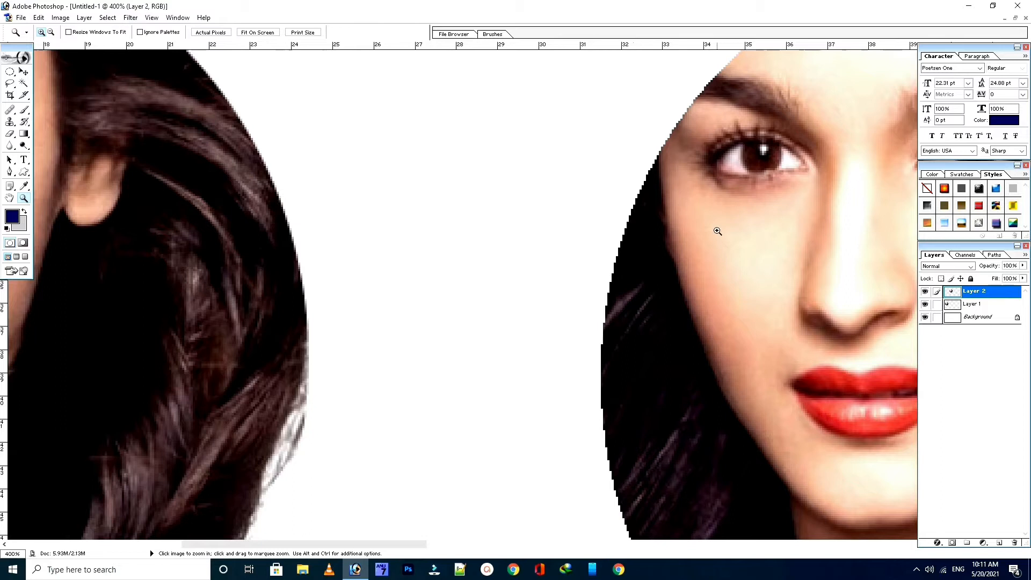
{"action": "left_click", "coordinate": [396, 208]}
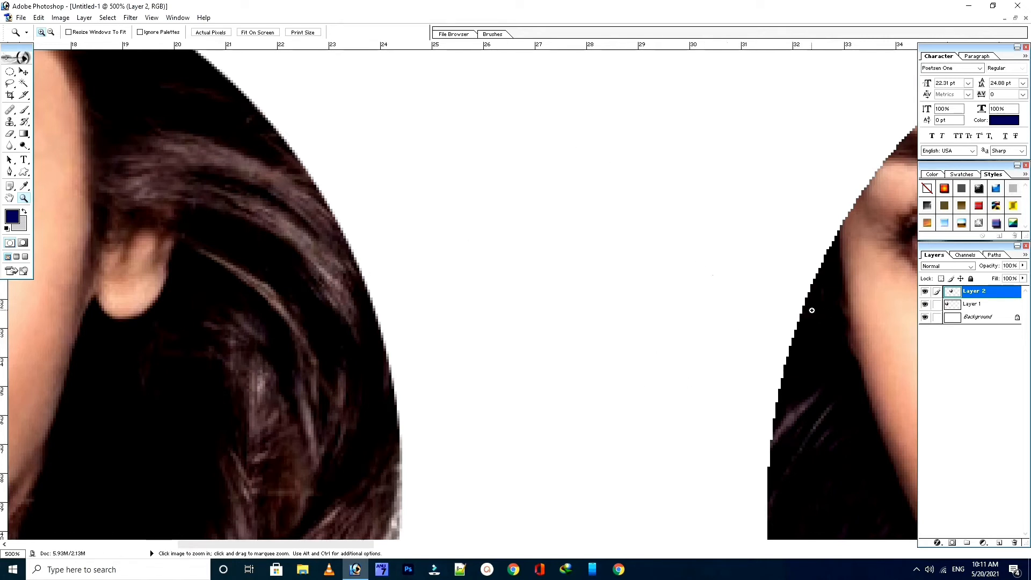
{"action": "scroll", "coordinate": [787, 296], "scroll_direction": "down", "scroll_amount": 1}
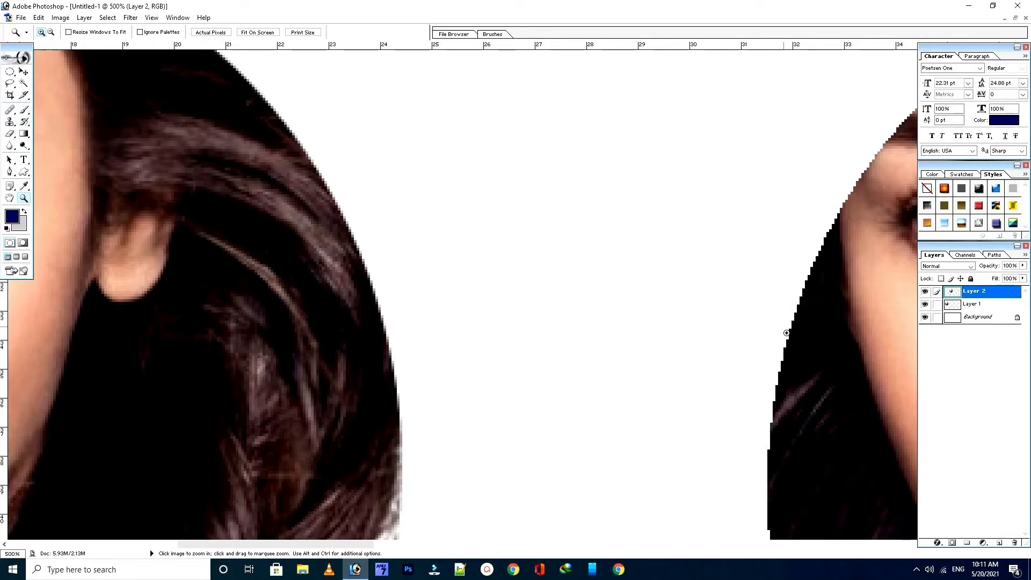
{"action": "left_click", "coordinate": [569, 220]}
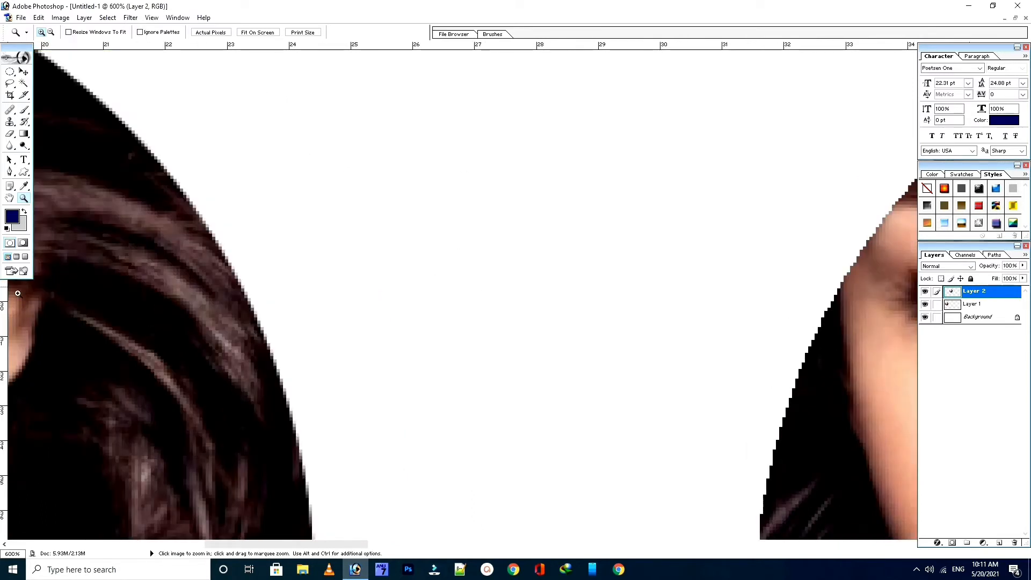
- Examine the first cutout's upper edge at 500% to 800% magnification and return to a fit-on-screen view of the document
{"action": "left_click", "coordinate": [52, 32]}
{"action": "left_click", "coordinate": [295, 154]}
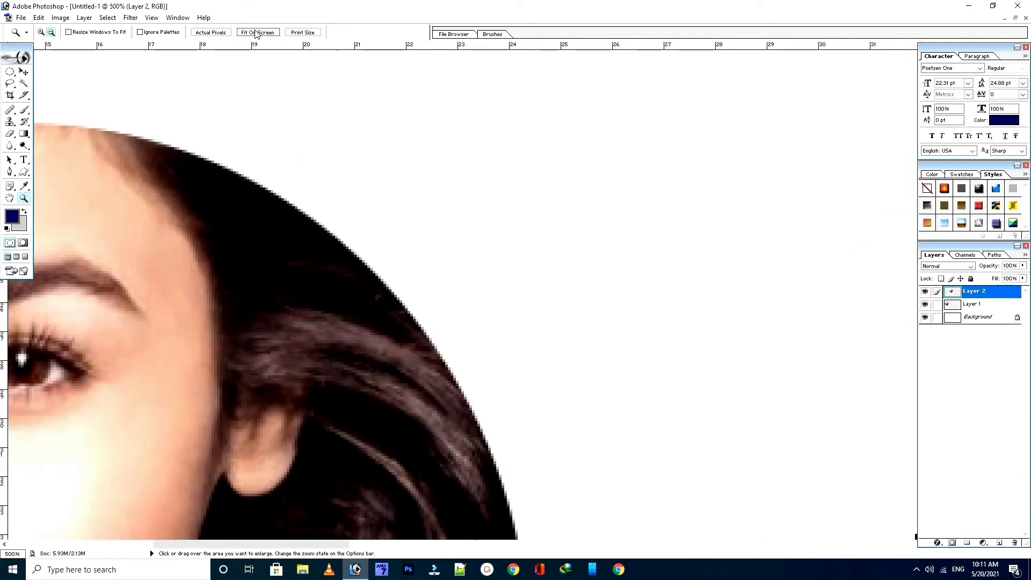
{"action": "left_click", "coordinate": [40, 32]}
{"action": "left_click", "coordinate": [459, 251]}
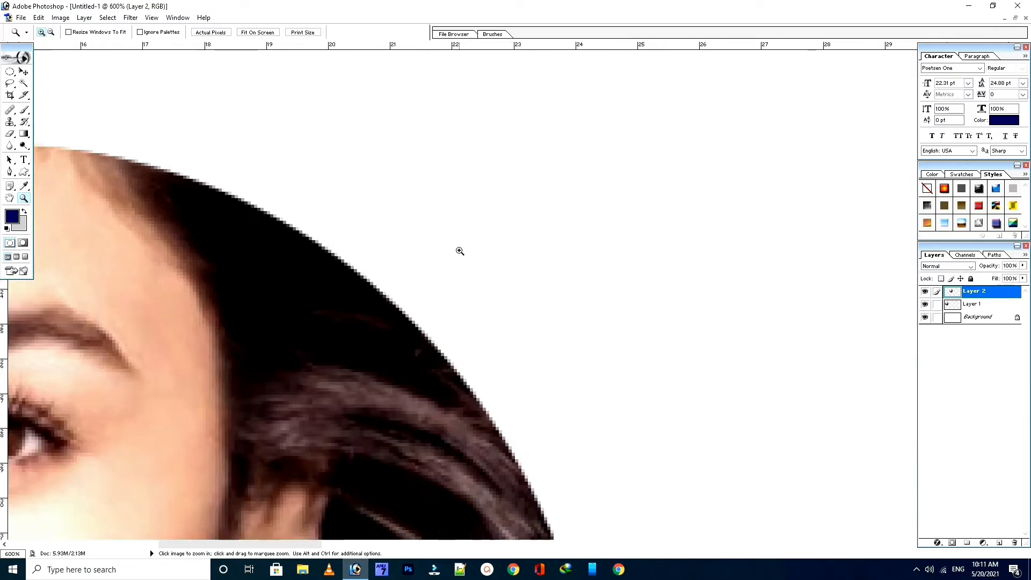
{"action": "left_click", "coordinate": [536, 352]}
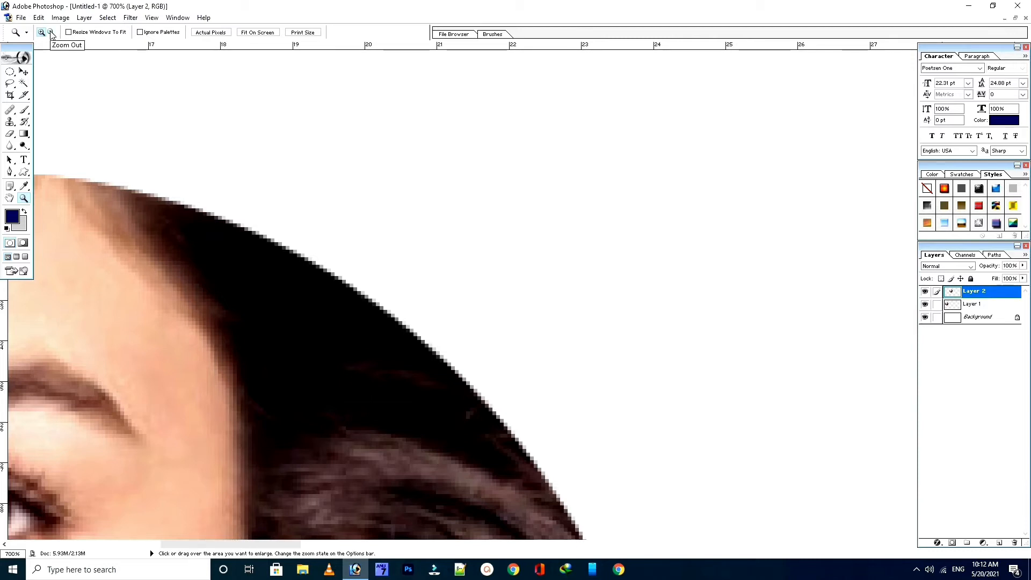
{"action": "left_click", "coordinate": [219, 127]}
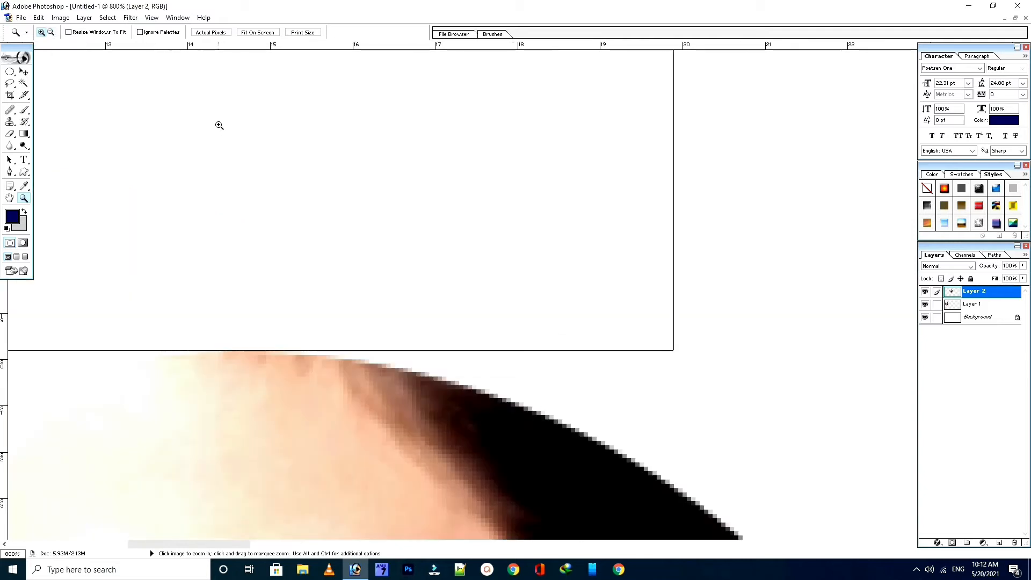
{"action": "left_click", "coordinate": [95, 81]}
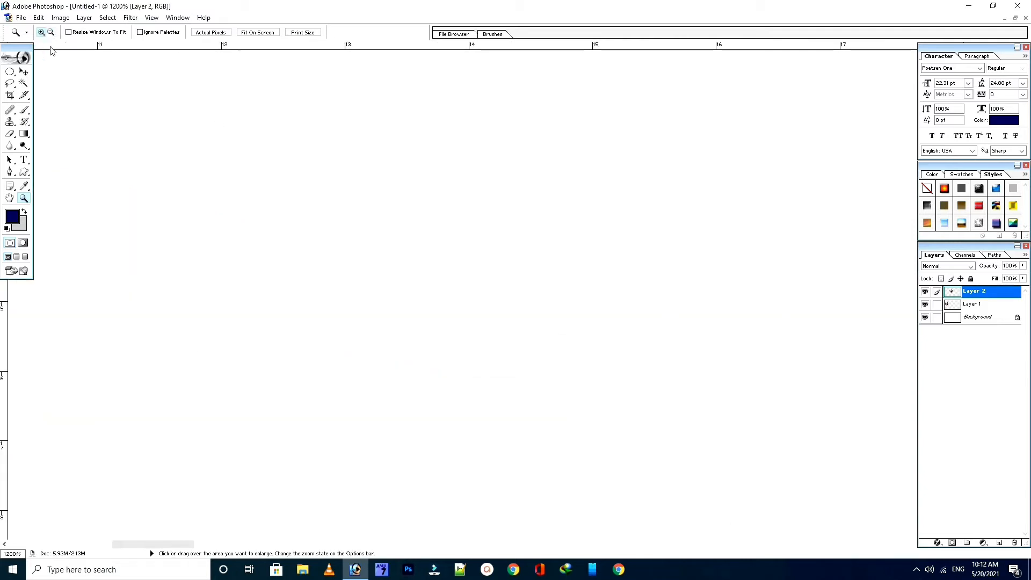
{"action": "left_click", "coordinate": [258, 33]}
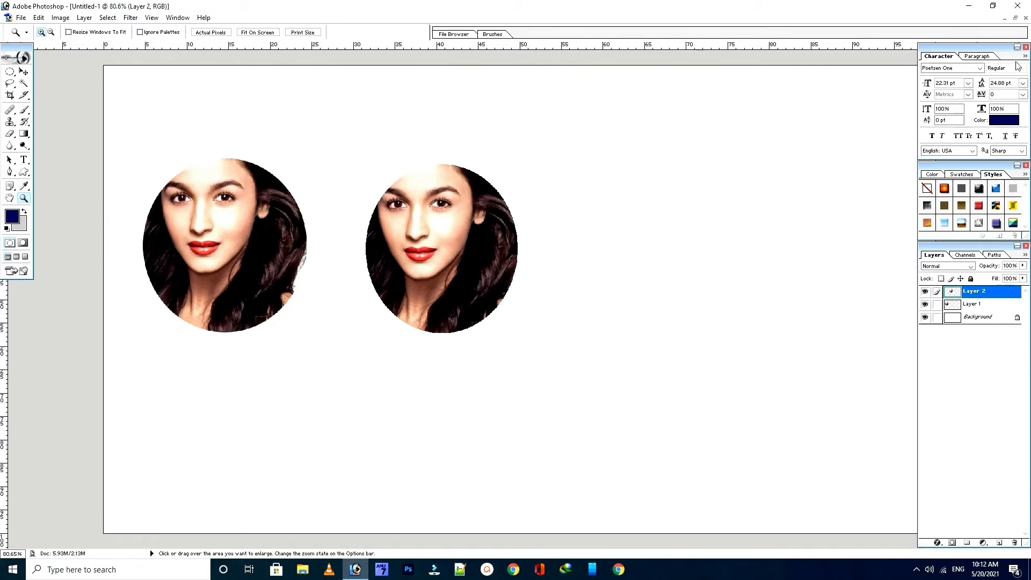
- Restore the new document to a floating window and shift it aside to uncover the photo
{"action": "left_click", "coordinate": [1015, 18]}
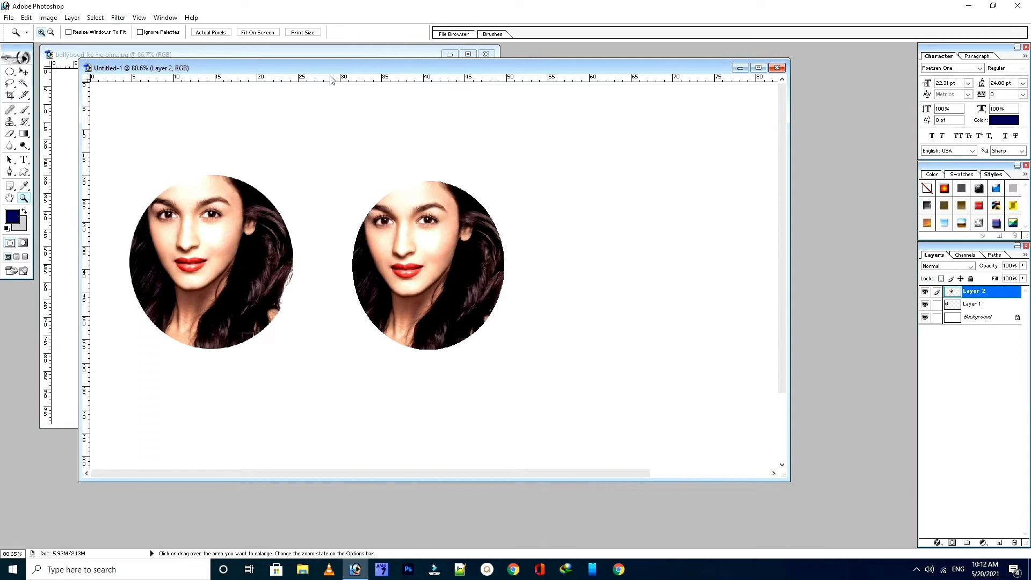
{"action": "left_click_drag", "start_coordinate": [329, 66], "coordinate": [506, 80]}
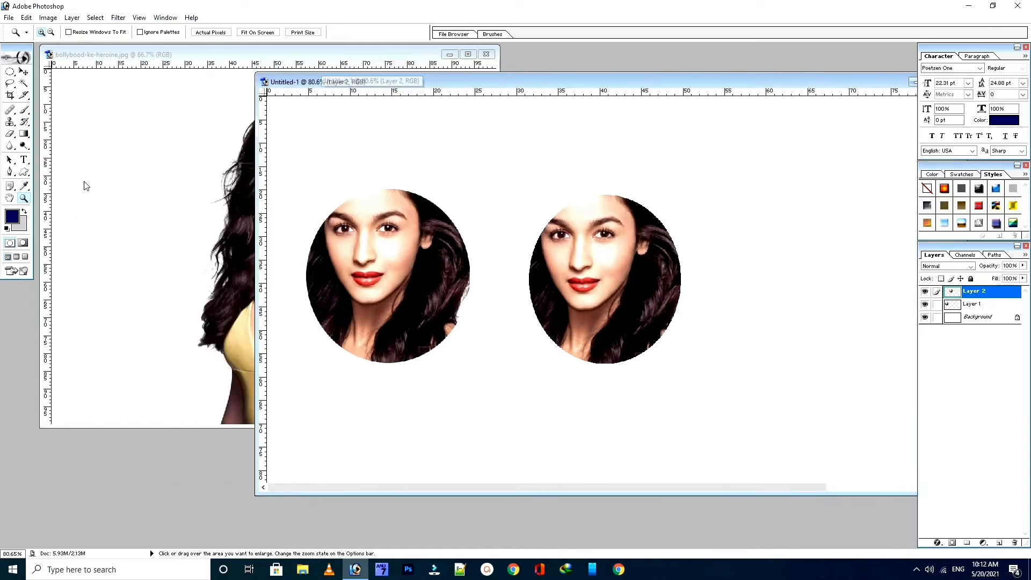
{"action": "left_click", "coordinate": [10, 84]}
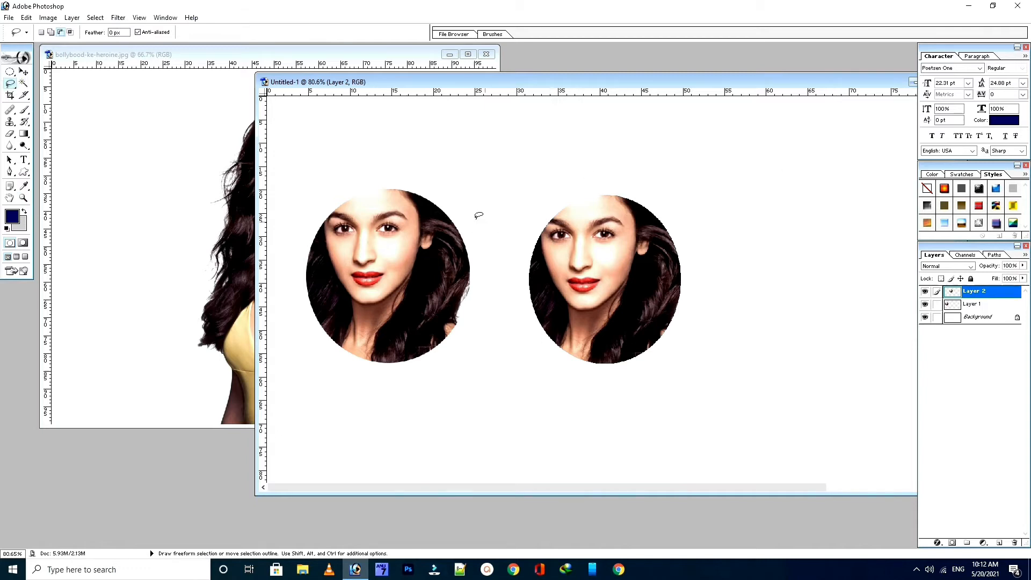
- Delete both circular cutout layers, Layer 1 and Layer 2, from the new document
{"action": "left_click", "coordinate": [23, 71]}
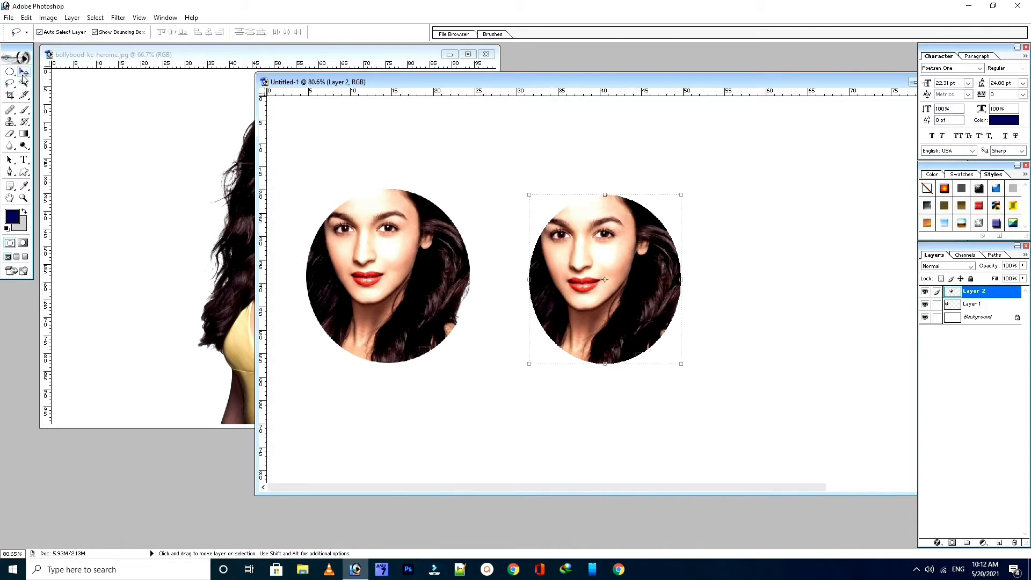
{"action": "left_click", "coordinate": [386, 271]}
{"action": "left_click", "coordinate": [1014, 542]}
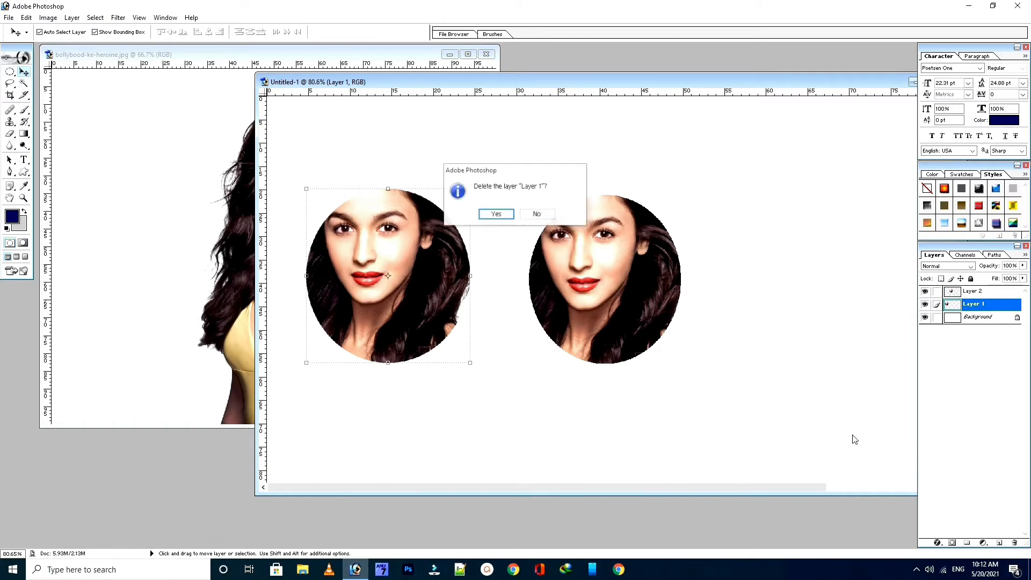
{"action": "left_click", "coordinate": [478, 213]}
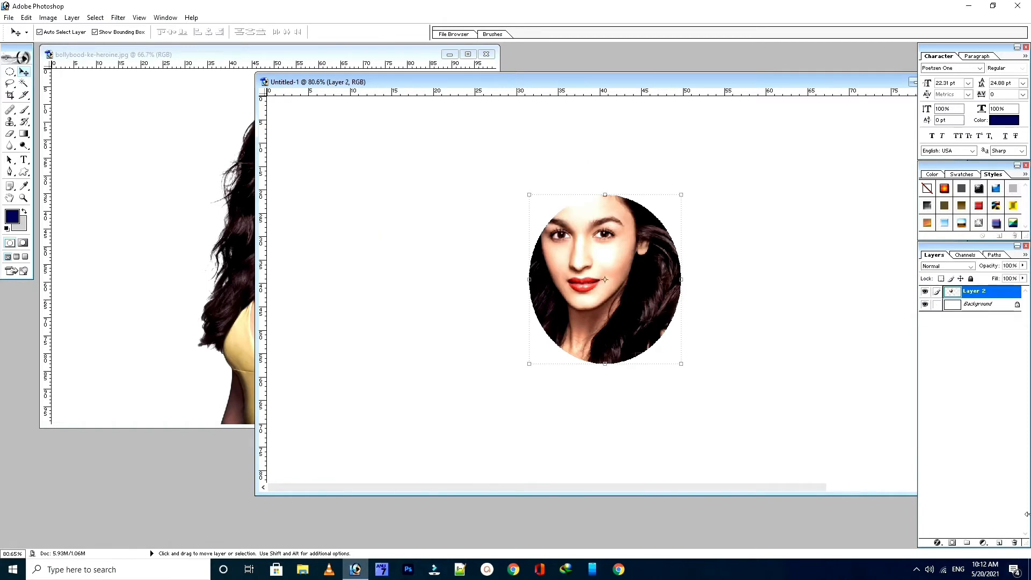
{"action": "left_click", "coordinate": [1014, 543]}
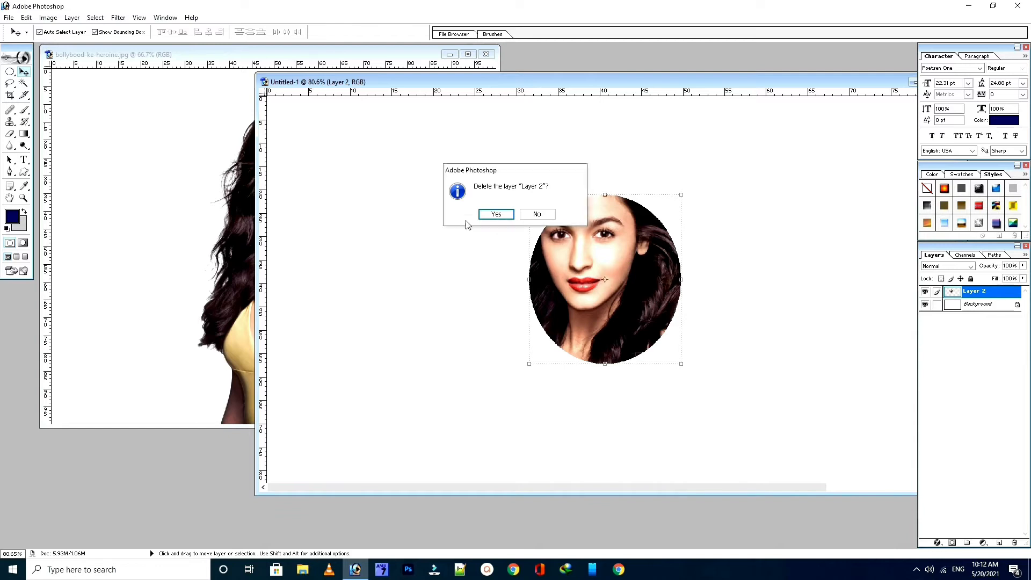
{"action": "left_click", "coordinate": [491, 215]}
- Clear the selection in the woman's photo and outline her face with an anti-aliased lasso at 0 px feather
{"action": "left_click", "coordinate": [136, 184]}
{"action": "key", "text": "ctrl+d"}
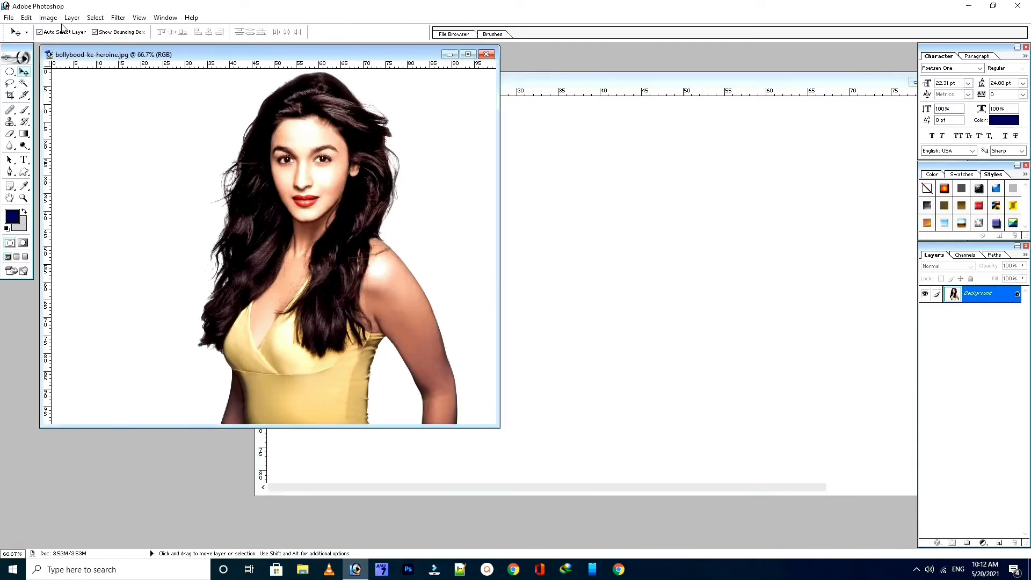
{"action": "left_click", "coordinate": [11, 85]}
{"action": "left_click", "coordinate": [112, 33]}
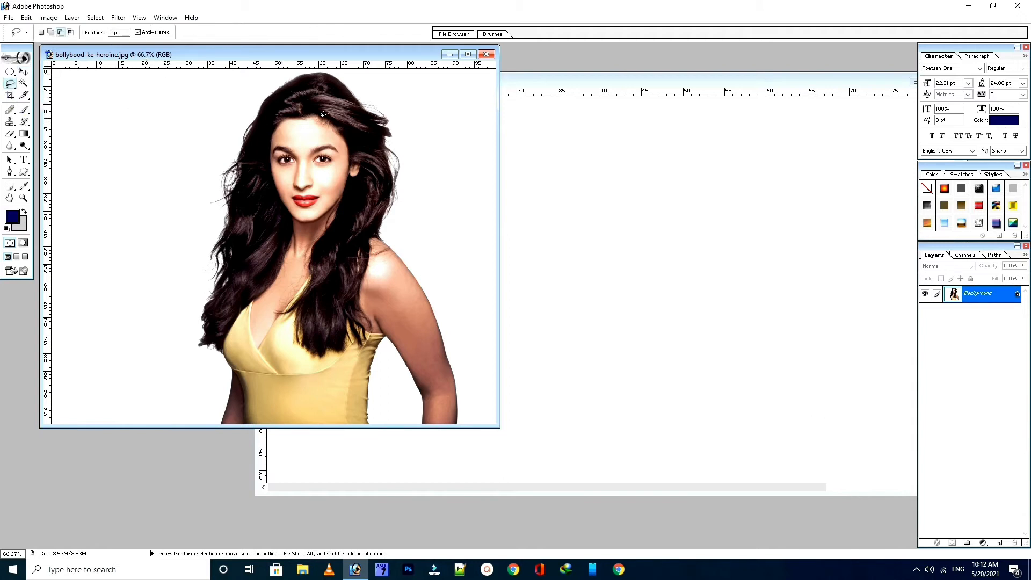
{"action": "left_click", "coordinate": [10, 71]}
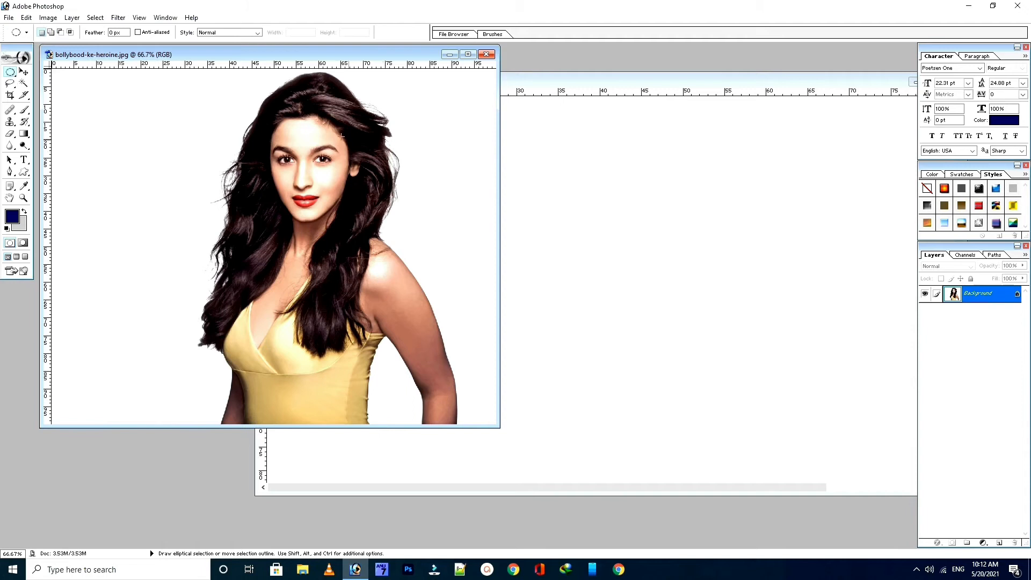
{"action": "left_click", "coordinate": [9, 85]}
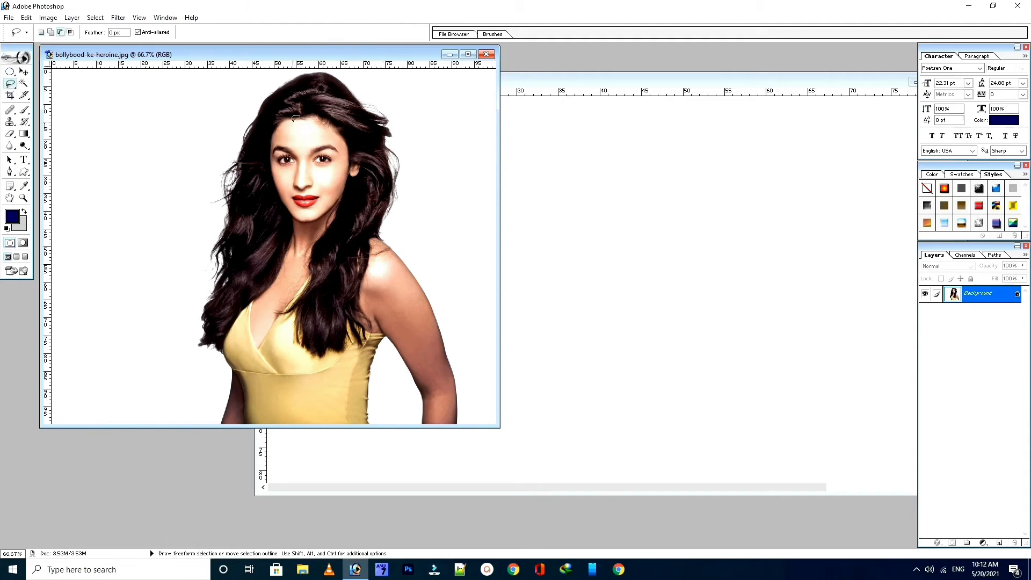
{"action": "mouse_move", "coordinate": [298, 118]}
{"action": "left_mouse_down"}
{"action": "mouse_move", "coordinate": [269, 157]}
{"action": "mouse_move", "coordinate": [273, 207]}
{"action": "mouse_move", "coordinate": [323, 220]}
{"action": "mouse_move", "coordinate": [355, 204]}
{"action": "mouse_move", "coordinate": [343, 126]}
{"action": "mouse_move", "coordinate": [303, 107]}
{"action": "left_mouse_up"}
- Close the blank Untitled-1 document without saving it
{"action": "key", "text": "ctrl+n"}
{"action": "key", "text": "Return"}
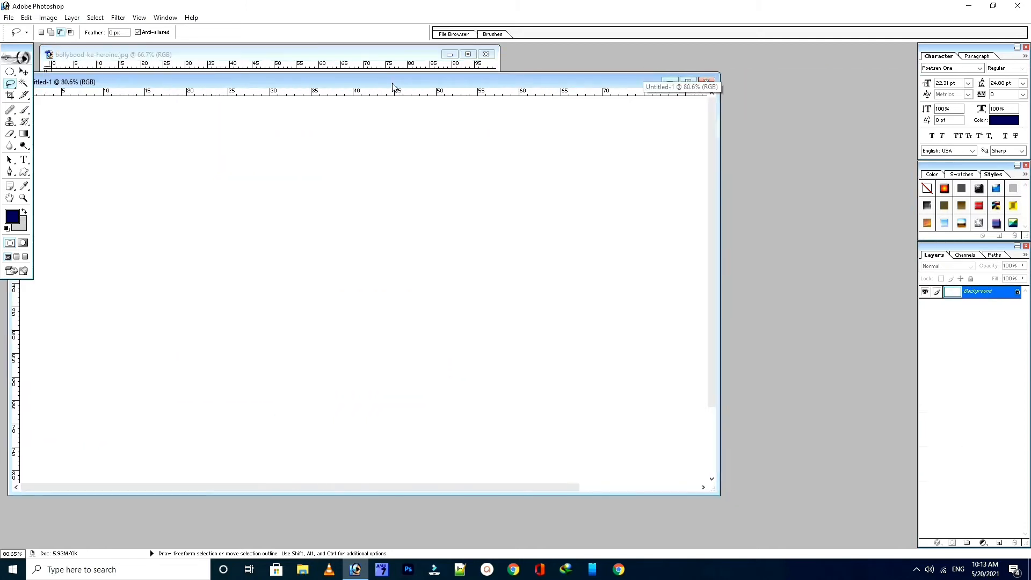
{"action": "left_click", "coordinate": [705, 82]}
{"action": "left_click", "coordinate": [541, 218]}
- Open the IMG_3864 leaf image and copy the lassoed face from the woman's photo into it
{"action": "left_click", "coordinate": [8, 17]}
{"action": "left_click", "coordinate": [23, 43]}
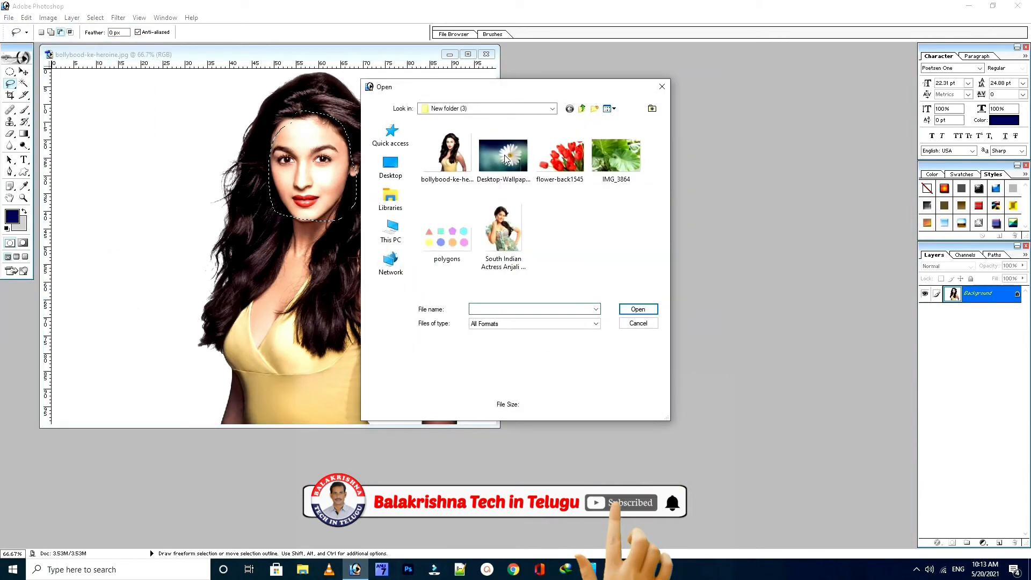
{"action": "left_click", "coordinate": [594, 175]}
{"action": "left_click", "coordinate": [638, 309]}
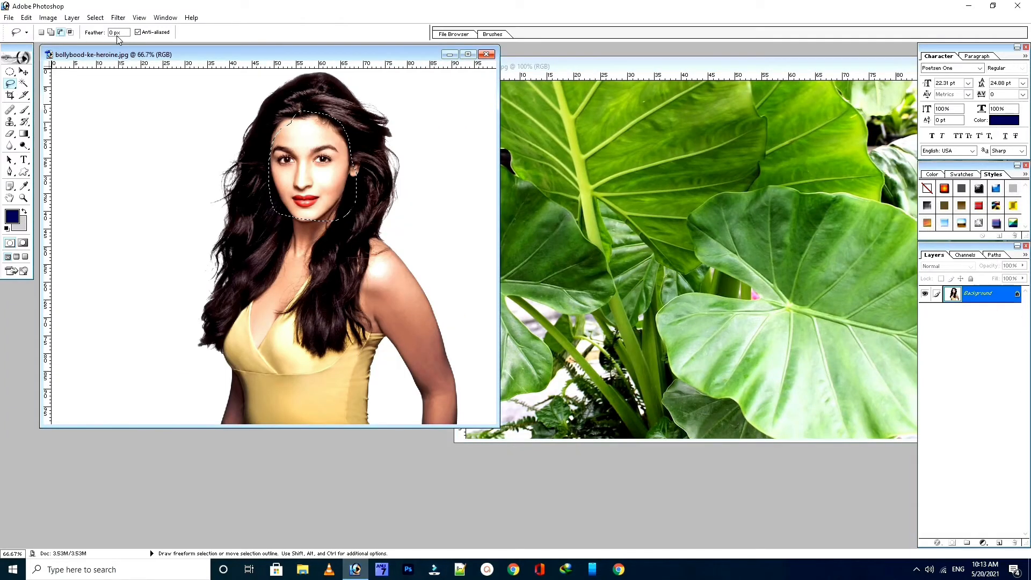
{"action": "left_click", "coordinate": [23, 71]}
{"action": "left_click_drag", "start_coordinate": [298, 142], "coordinate": [564, 160]}
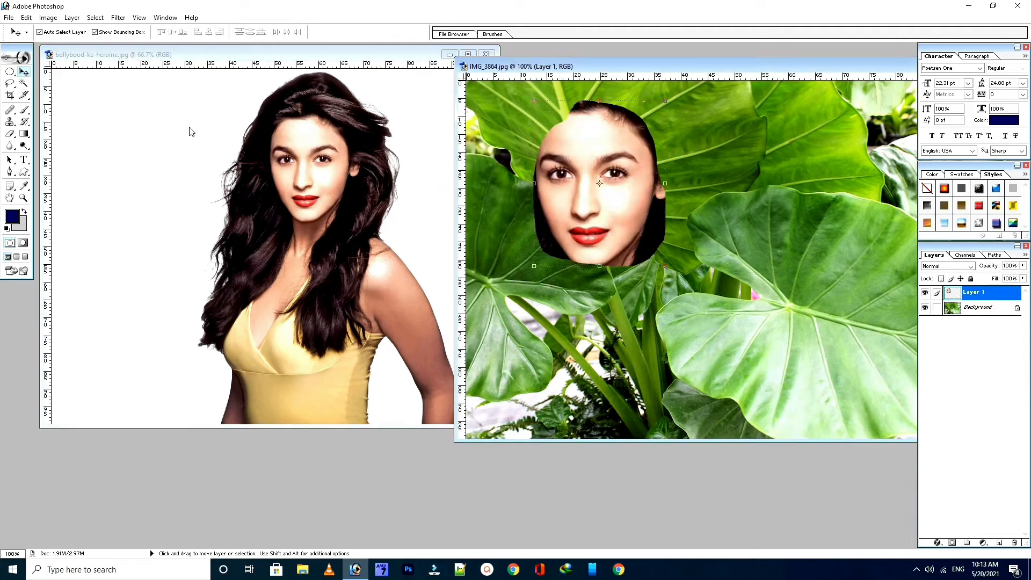
- Clear the face selection in the woman's photo and lasso the face again with a 10 px feather
{"action": "left_click", "coordinate": [83, 110]}
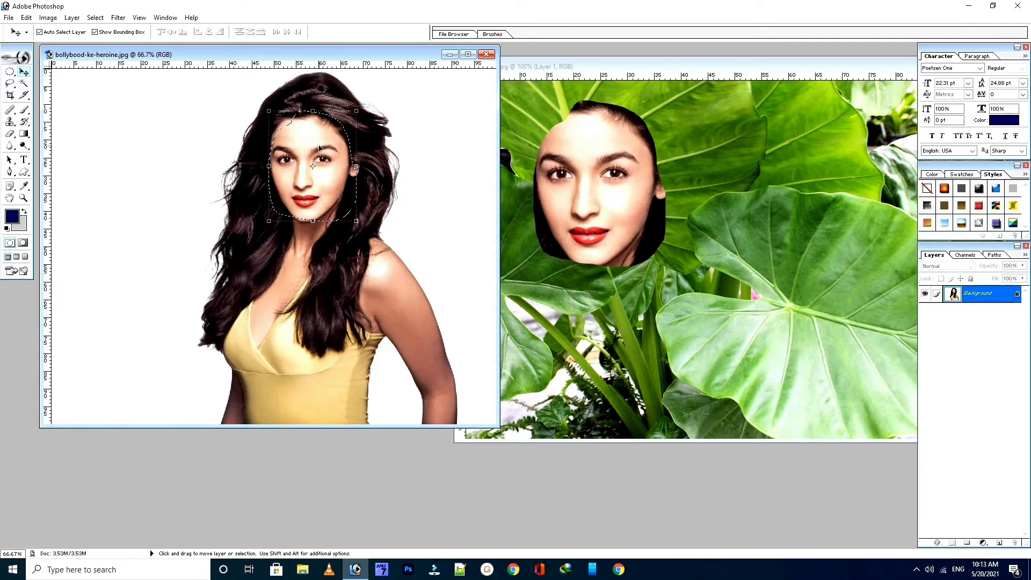
{"action": "left_click", "coordinate": [96, 18]}
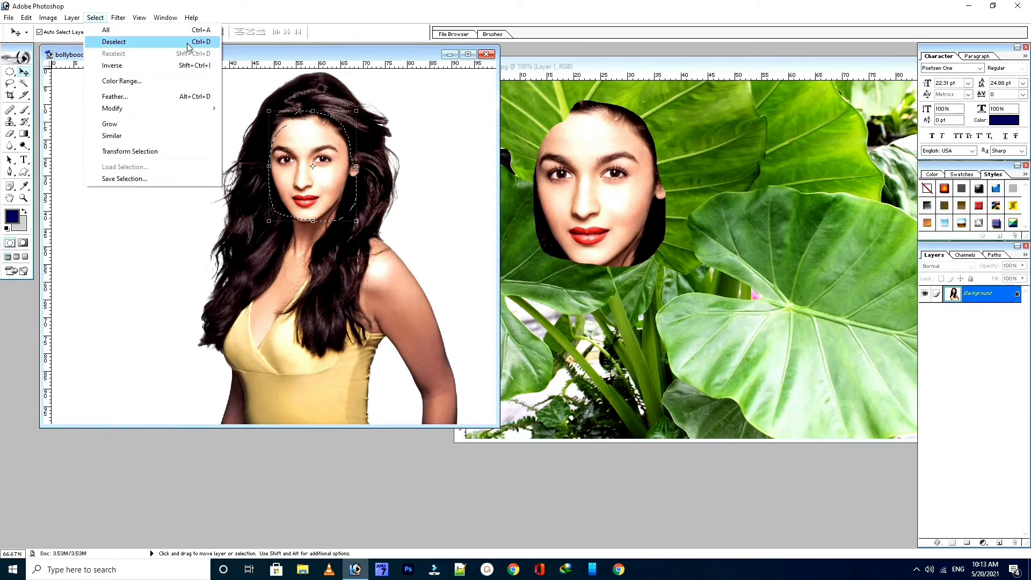
{"action": "left_click", "coordinate": [322, 80]}
{"action": "key", "text": "ctrl+d"}
{"action": "left_click", "coordinate": [9, 85]}
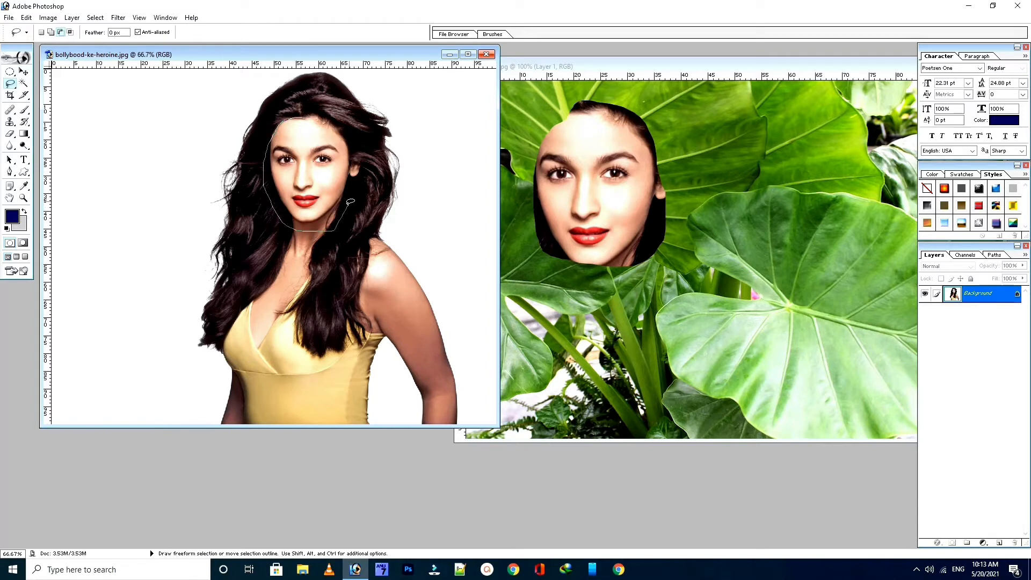
{"action": "left_click_drag", "start_coordinate": [292, 111], "coordinate": [292, 113]}
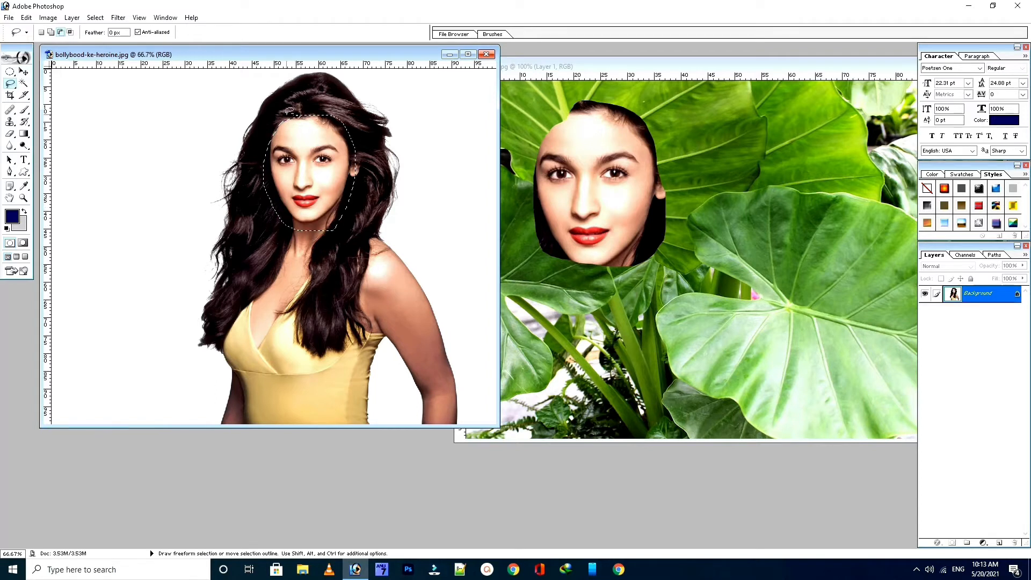
{"action": "left_click", "coordinate": [242, 125]}
{"action": "type", "text": "10"}
{"action": "mouse_move", "coordinate": [295, 115]}
{"action": "left_mouse_down"}
{"action": "mouse_move", "coordinate": [273, 174]}
{"action": "mouse_move", "coordinate": [283, 222]}
{"action": "mouse_move", "coordinate": [366, 202]}
{"action": "mouse_move", "coordinate": [356, 128]}
{"action": "mouse_move", "coordinate": [296, 114]}
{"action": "left_mouse_up"}
- Copy the feathered face selection into the leaf image and position it beside the unfeathered cutout
{"action": "key", "text": "v"}
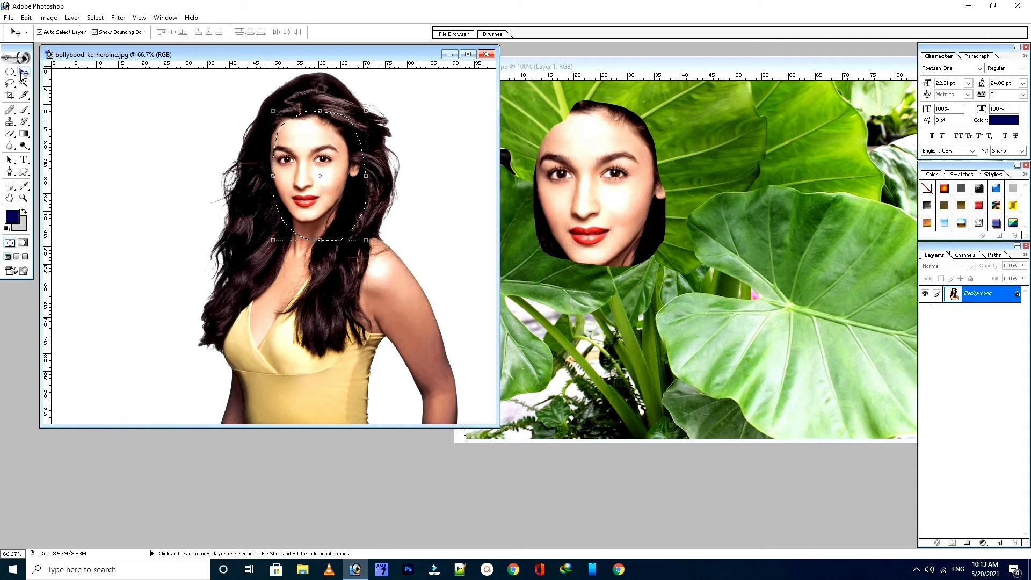
{"action": "left_click_drag", "start_coordinate": [301, 161], "coordinate": [736, 170]}
{"action": "left_click_drag", "start_coordinate": [764, 205], "coordinate": [732, 175]}
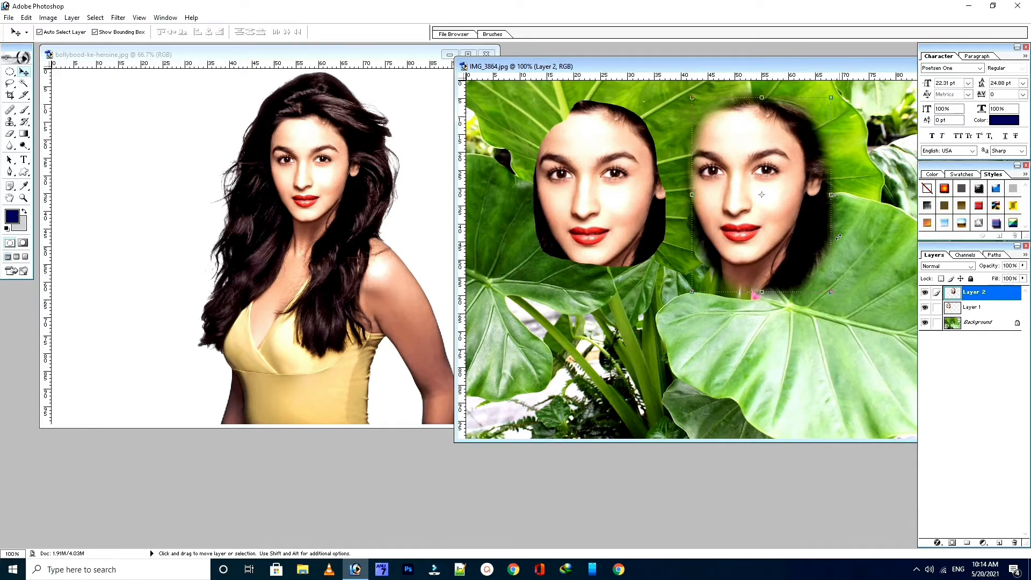
{"action": "mouse_move", "coordinate": [763, 202]}
{"action": "left_mouse_down"}
{"action": "mouse_move", "coordinate": [730, 198]}
{"action": "mouse_move", "coordinate": [778, 215]}
{"action": "left_mouse_up"}
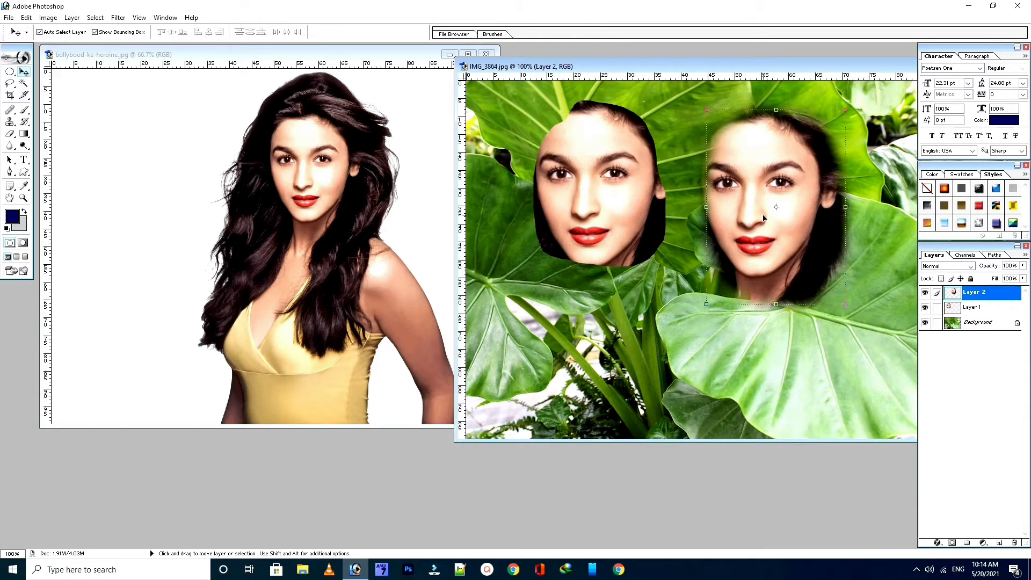
- Move the leaf image window over the photo and close IMG_3864 without saving
{"action": "left_click_drag", "start_coordinate": [684, 69], "coordinate": [467, 98]}
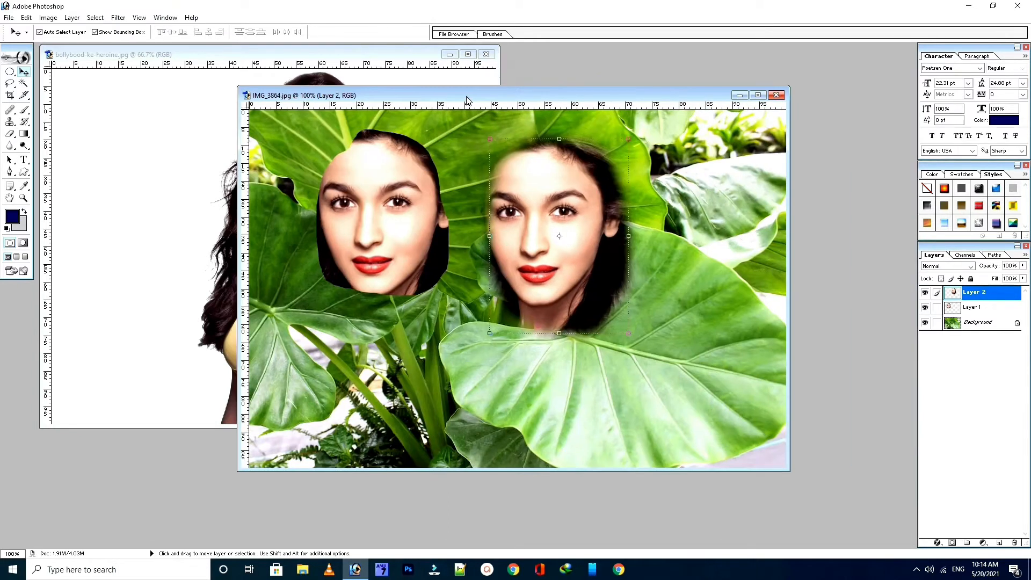
{"action": "left_click", "coordinate": [776, 95]}
{"action": "left_click", "coordinate": [536, 216]}
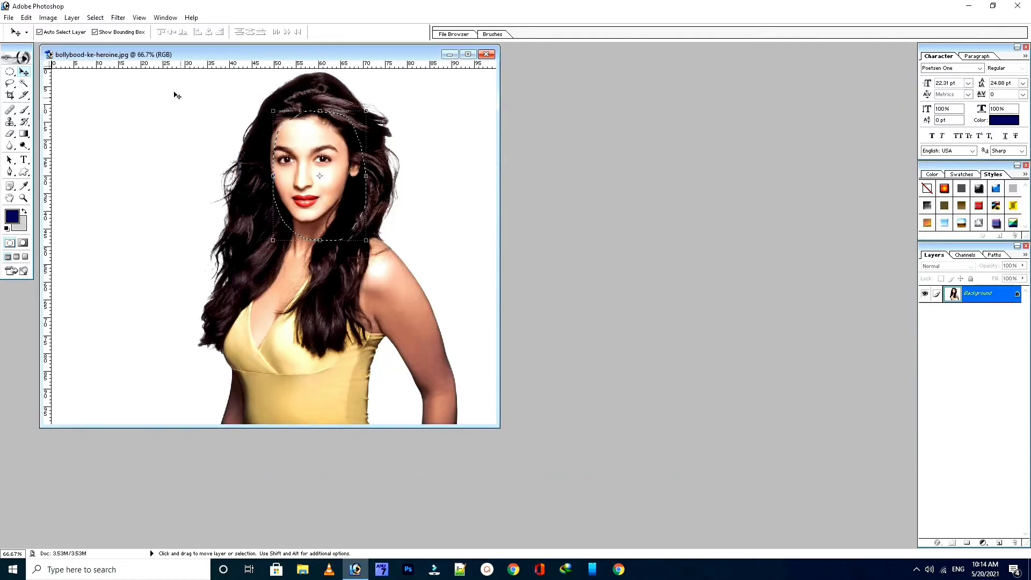
- Activate the Polygonal Lasso tool, open the polygons image and move its window clear of the toolbox
{"action": "left_click_drag", "start_coordinate": [9, 84], "coordinate": [54, 99]}
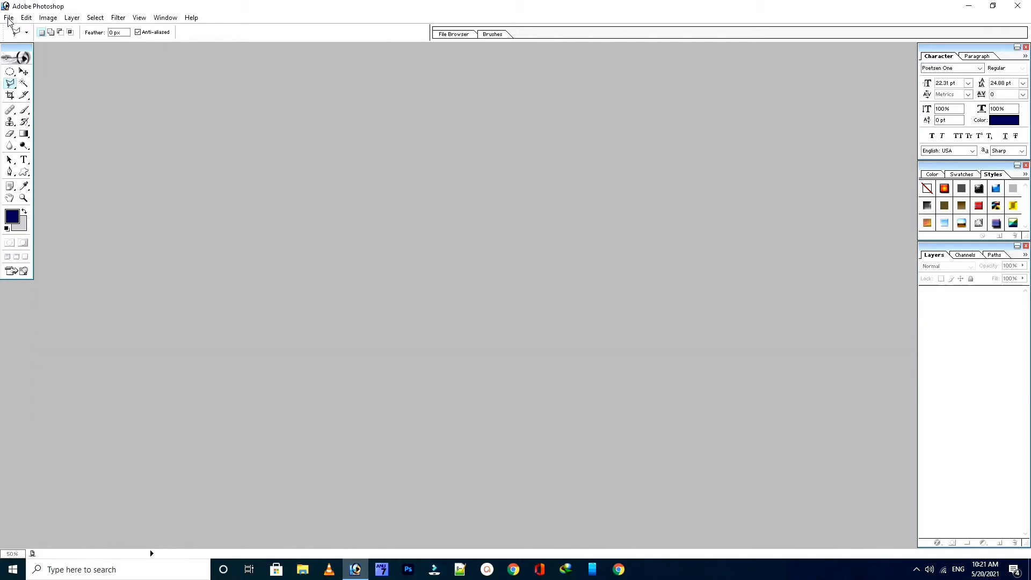
{"action": "left_click", "coordinate": [9, 17]}
{"action": "left_click", "coordinate": [21, 49]}
{"action": "left_click", "coordinate": [448, 236]}
{"action": "left_click", "coordinate": [635, 307]}
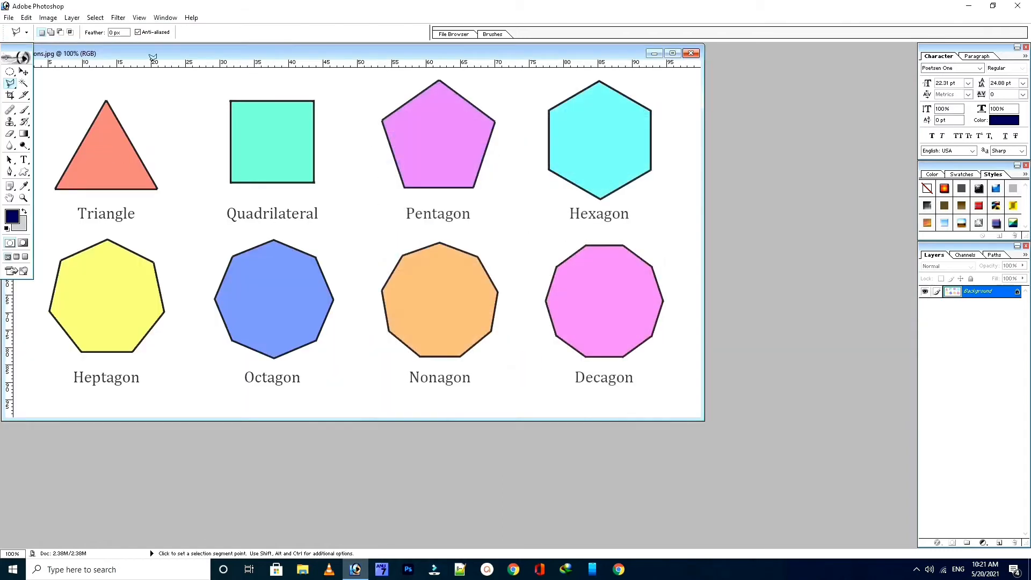
{"action": "left_click_drag", "start_coordinate": [152, 58], "coordinate": [205, 55]}
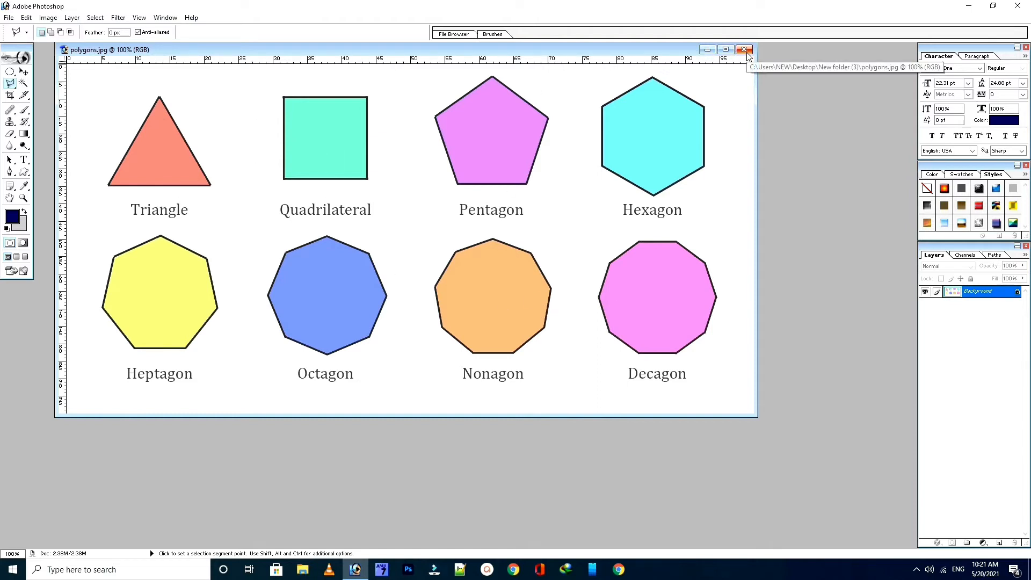
- Choose the Polygonal Lasso tool again and close the polygons image
{"action": "left_click", "coordinate": [12, 85]}
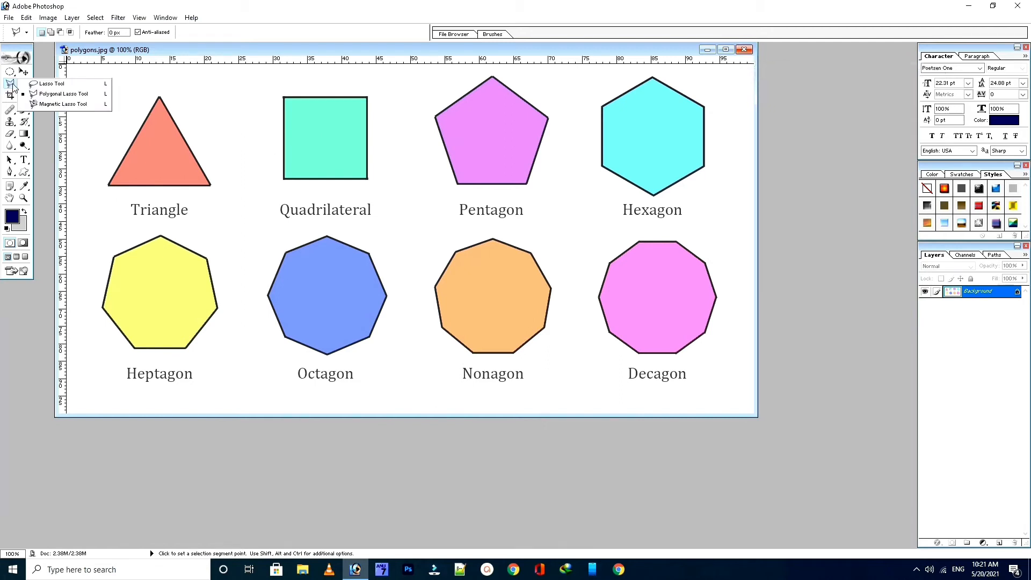
{"action": "left_click", "coordinate": [45, 94]}
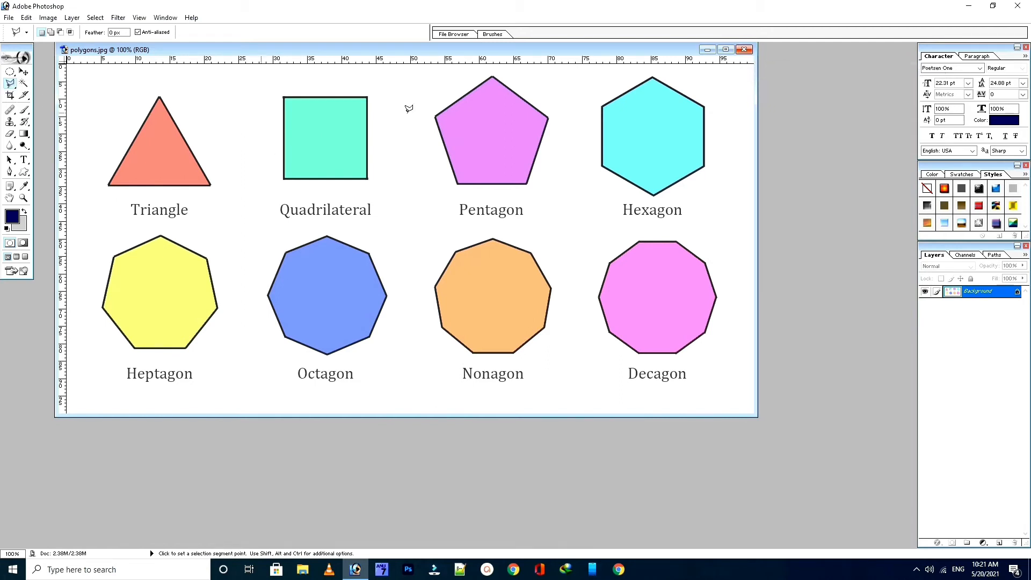
{"action": "left_click", "coordinate": [745, 50]}
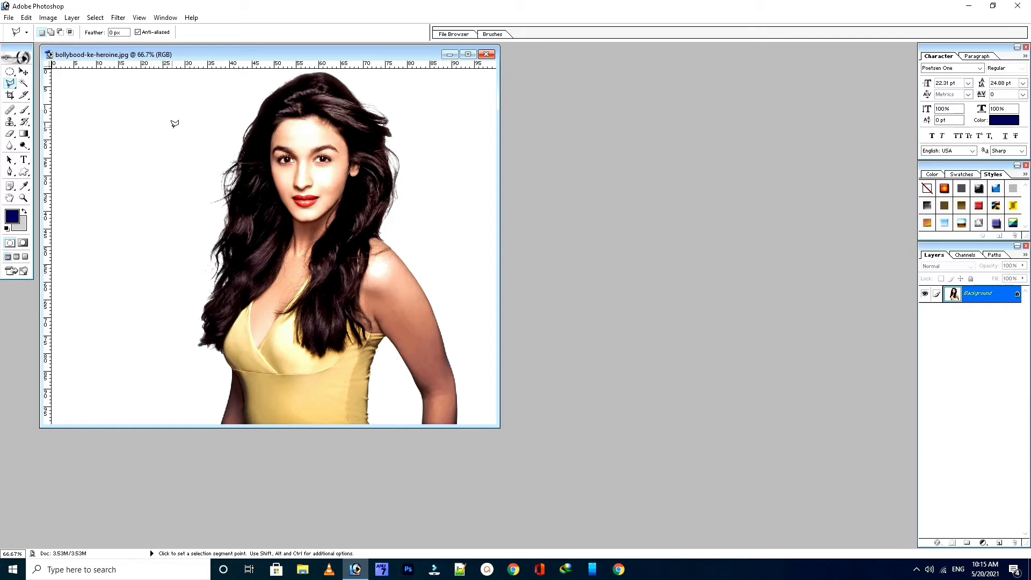
- Draw a closed six-sided Polygonal Lasso selection on the white background beside the woman's hair and deselect it
{"action": "left_click", "coordinate": [139, 137]}
{"action": "left_click", "coordinate": [126, 198]}
{"action": "left_click", "coordinate": [160, 211]}
{"action": "left_click", "coordinate": [182, 195]}
{"action": "left_click", "coordinate": [204, 143]}
{"action": "left_click", "coordinate": [164, 114]}
{"action": "left_click", "coordinate": [139, 138]}
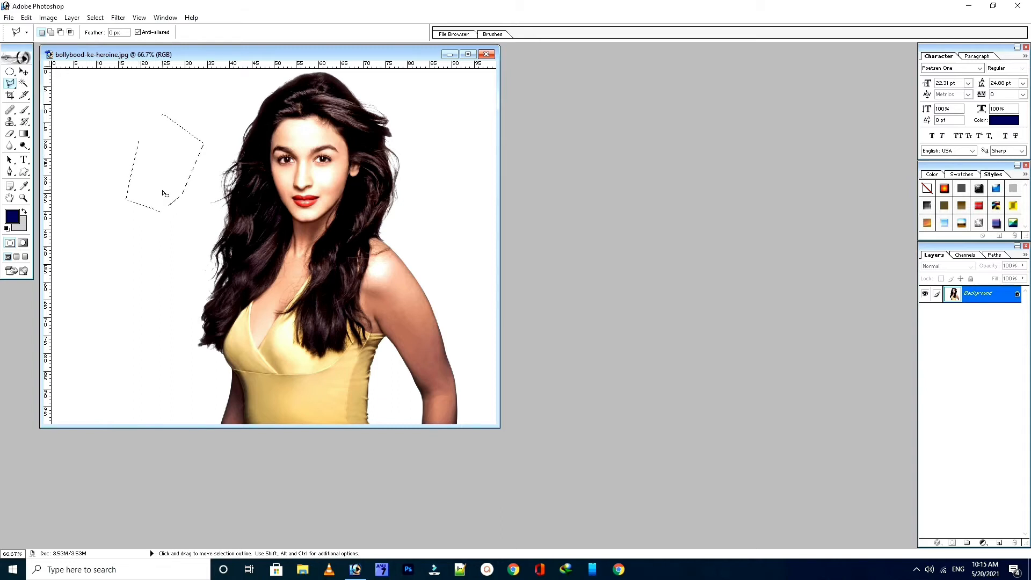
{"action": "key", "text": "ctrl+d"}
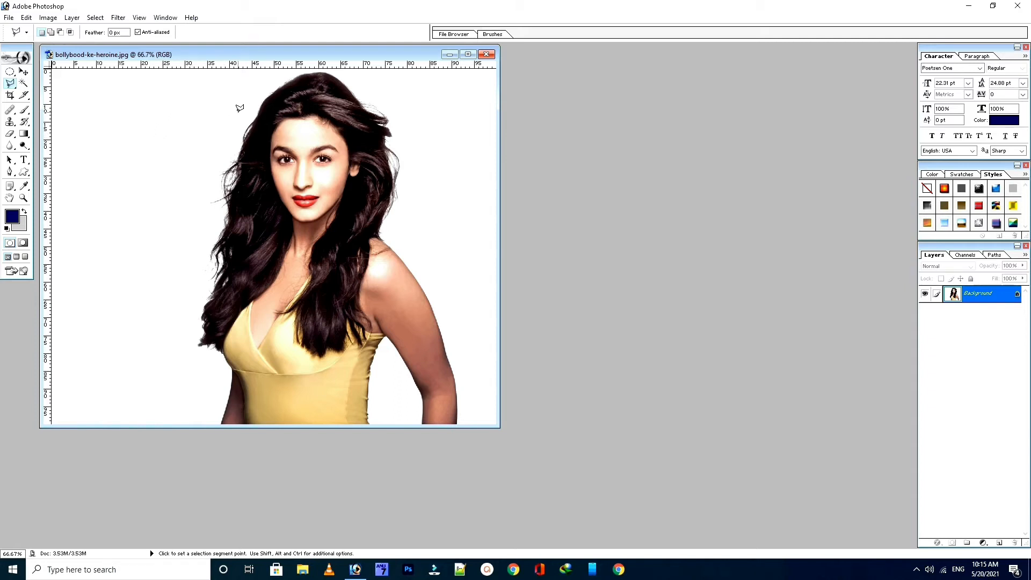
- Outline the woman's hair, shoulder and torso with a closed Polygonal Lasso selection of straight segments and clear it
{"action": "left_click", "coordinate": [262, 101]}
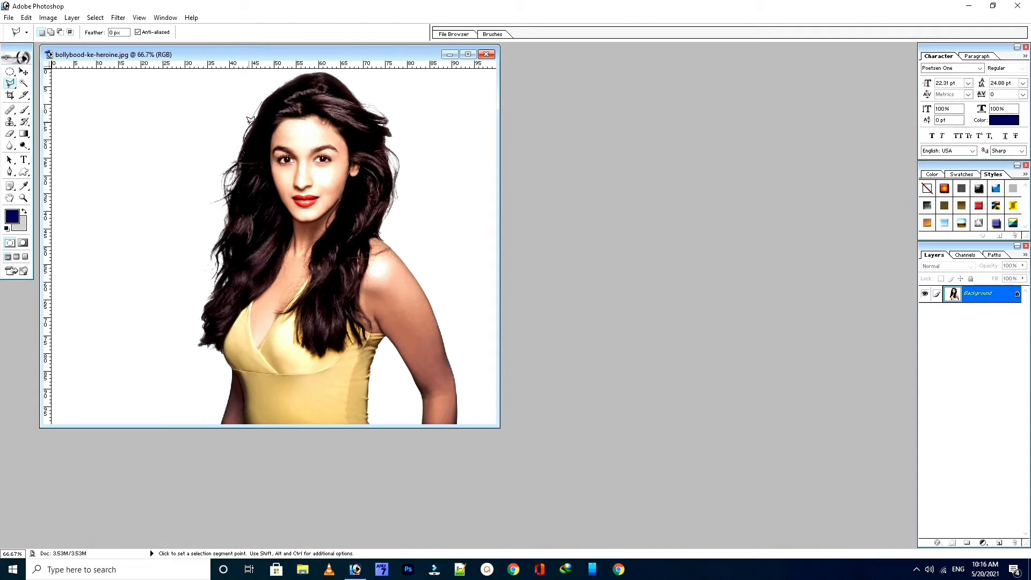
{"action": "left_click", "coordinate": [239, 158]}
{"action": "left_click", "coordinate": [220, 190]}
{"action": "left_click", "coordinate": [200, 344]}
{"action": "left_click", "coordinate": [231, 376]}
{"action": "left_click", "coordinate": [290, 403]}
{"action": "left_click", "coordinate": [368, 402]}
{"action": "left_click", "coordinate": [457, 376]}
{"action": "left_click", "coordinate": [467, 294]}
{"action": "left_click", "coordinate": [454, 215]}
{"action": "left_click", "coordinate": [441, 156]}
{"action": "left_click", "coordinate": [408, 100]}
{"action": "left_click", "coordinate": [370, 82]}
{"action": "left_click", "coordinate": [308, 77]}
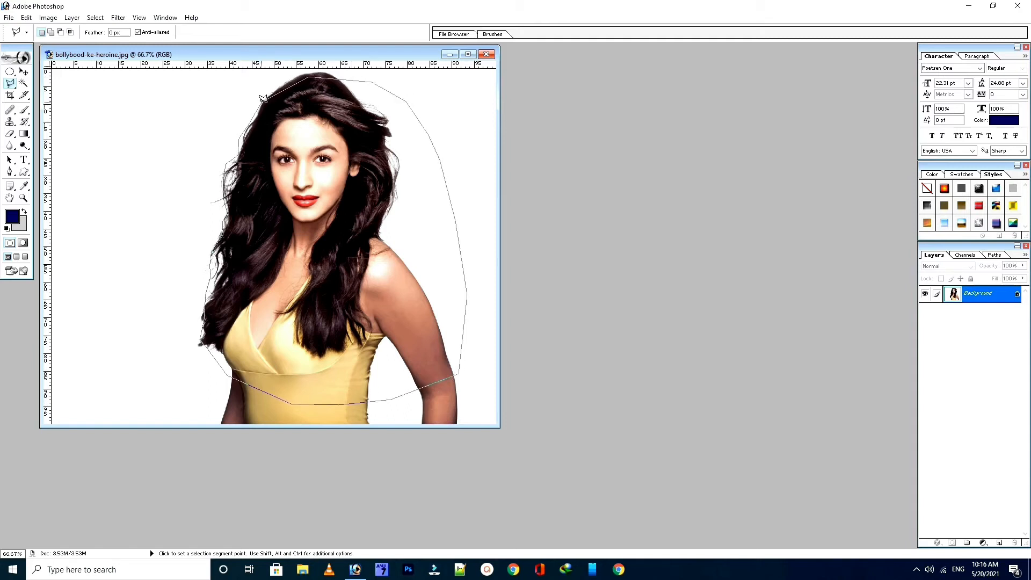
{"action": "double_click", "coordinate": [262, 98]}
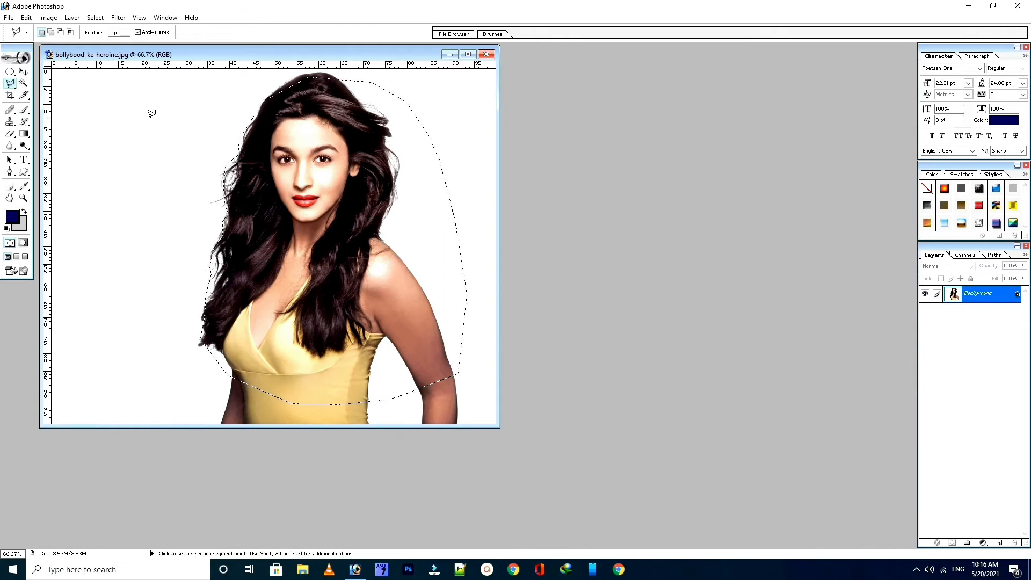
{"action": "left_click", "coordinate": [10, 83]}
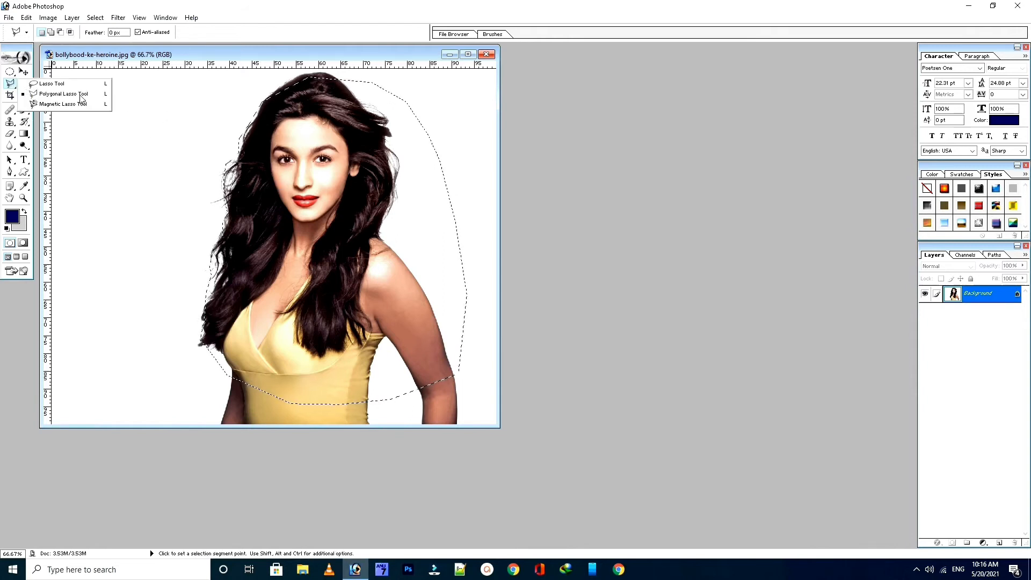
{"action": "left_click", "coordinate": [220, 106]}
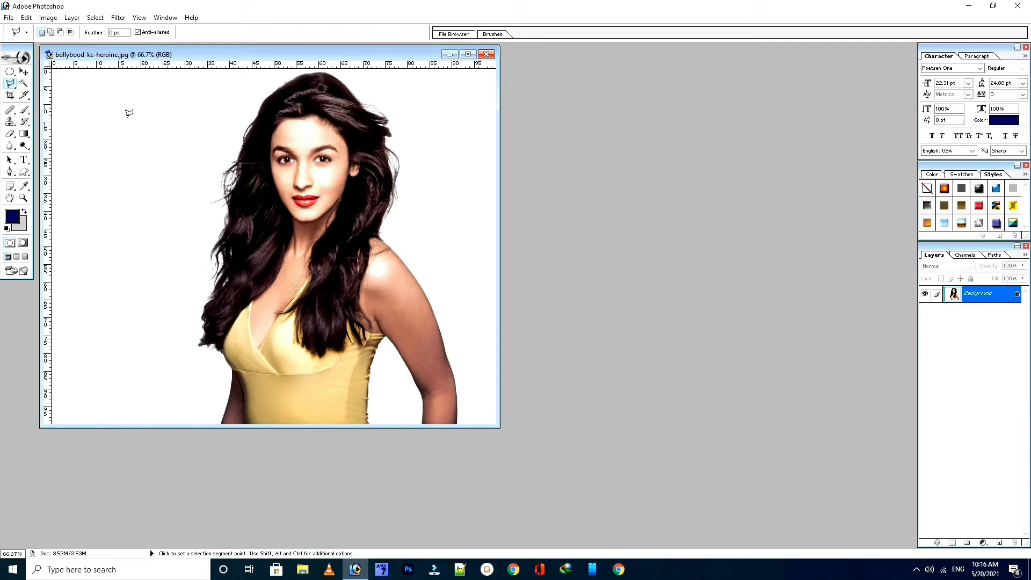
- Draw a closed nine-sided Polygonal Lasso selection in the white area beside the woman's head and deselect it
{"action": "left_click", "coordinate": [106, 120]}
{"action": "left_click", "coordinate": [105, 151]}
{"action": "left_click", "coordinate": [137, 191]}
{"action": "left_click", "coordinate": [180, 203]}
{"action": "left_click", "coordinate": [212, 181]}
{"action": "left_click", "coordinate": [217, 137]}
{"action": "left_click", "coordinate": [177, 122]}
{"action": "left_click", "coordinate": [160, 97]}
{"action": "left_click", "coordinate": [124, 94]}
{"action": "left_click", "coordinate": [107, 117]}
{"action": "key", "text": "ctrl+d"}
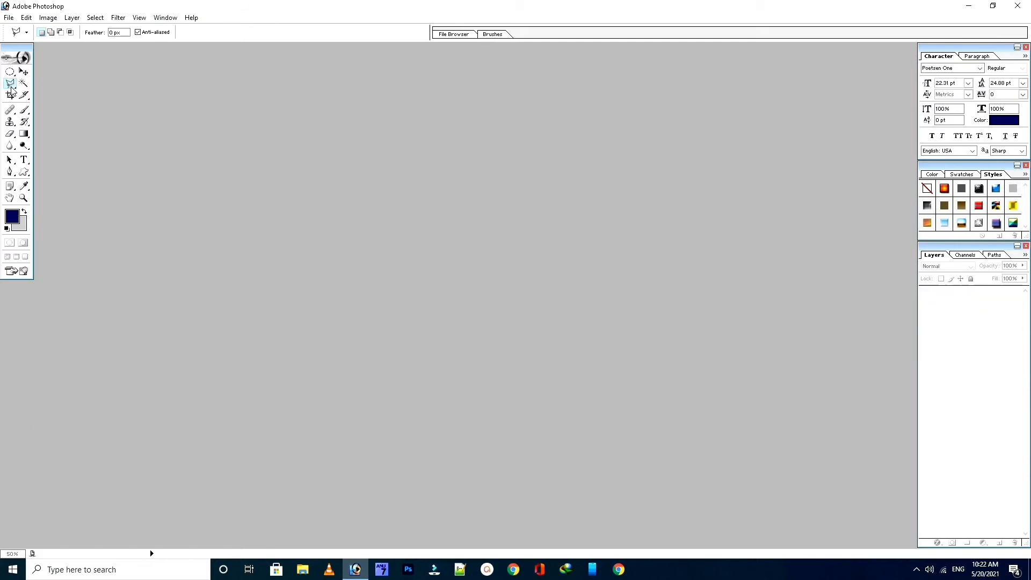
- Keep the Polygonal Lasso tool active, open the South Indian Actress image and maximize its window
{"action": "left_click", "coordinate": [10, 83]}
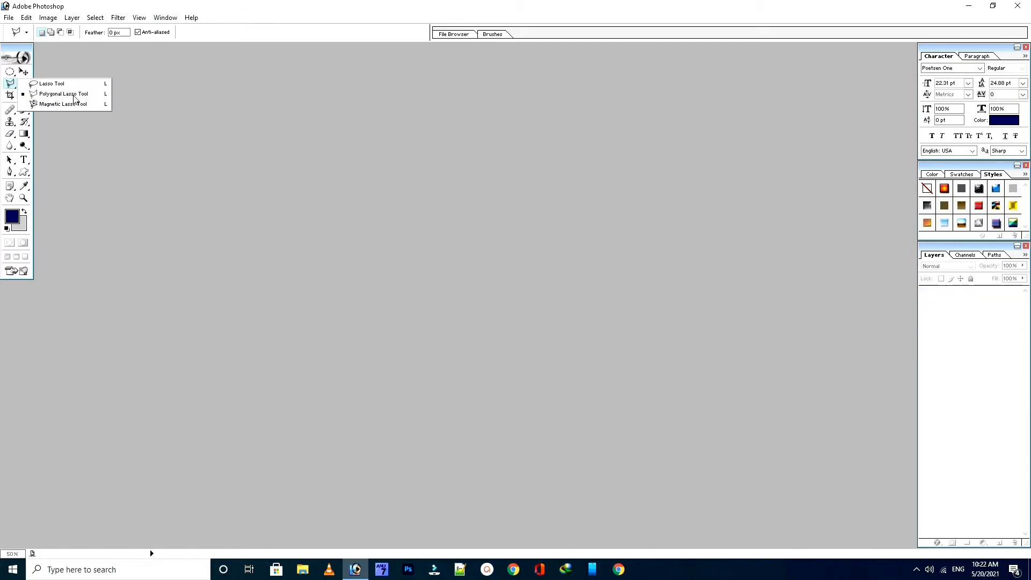
{"action": "left_click", "coordinate": [73, 95]}
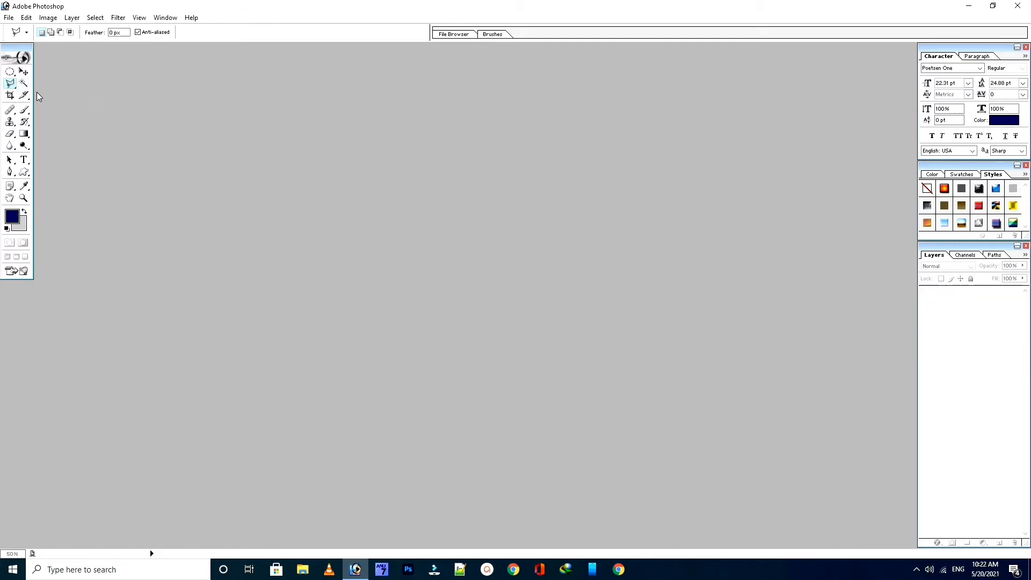
{"action": "left_click", "coordinate": [8, 20]}
{"action": "left_click", "coordinate": [28, 42]}
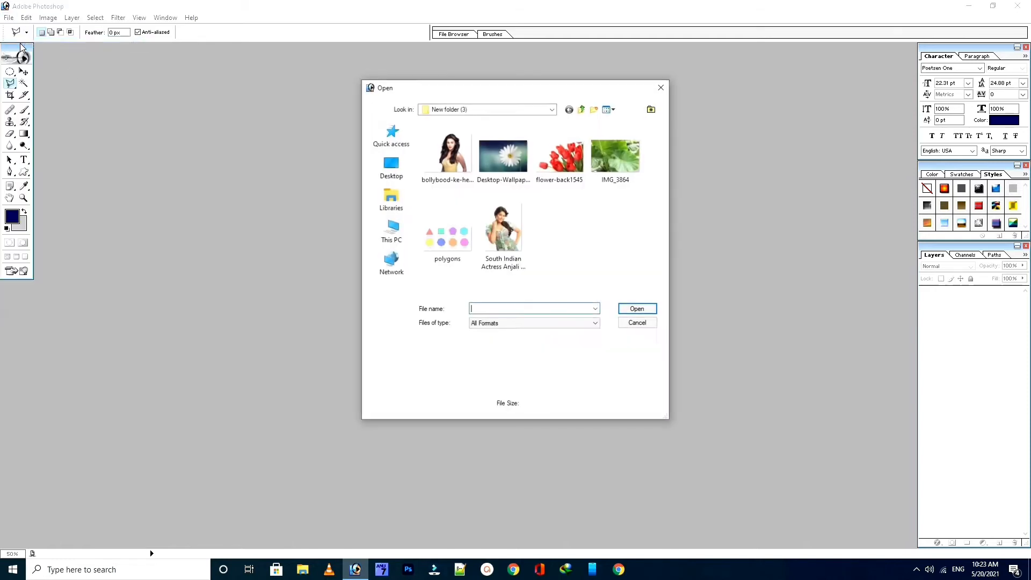
{"action": "left_click", "coordinate": [503, 228]}
{"action": "left_click", "coordinate": [645, 309]}
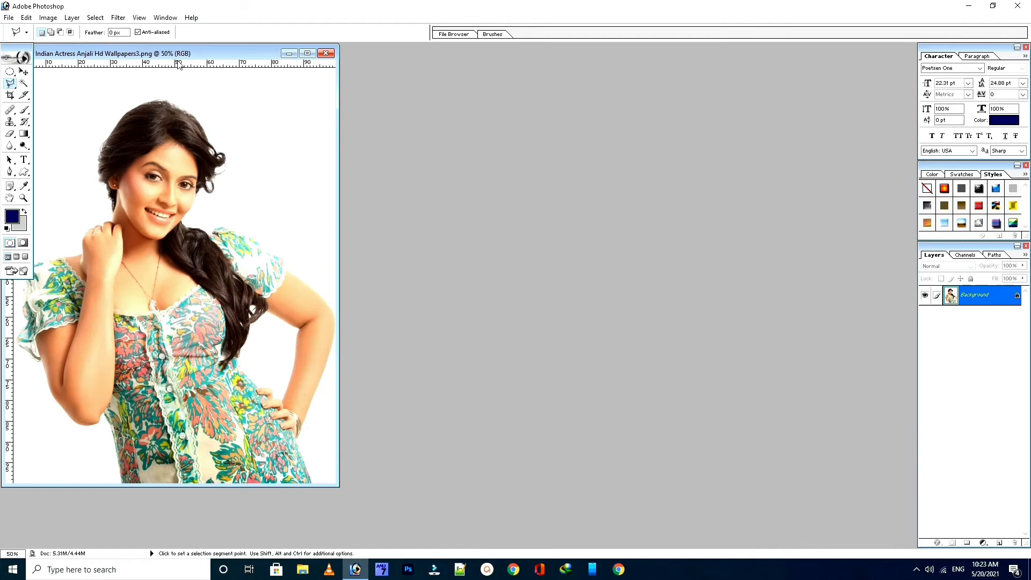
{"action": "left_click_drag", "start_coordinate": [176, 56], "coordinate": [323, 41]}
{"action": "left_click", "coordinate": [454, 40]}
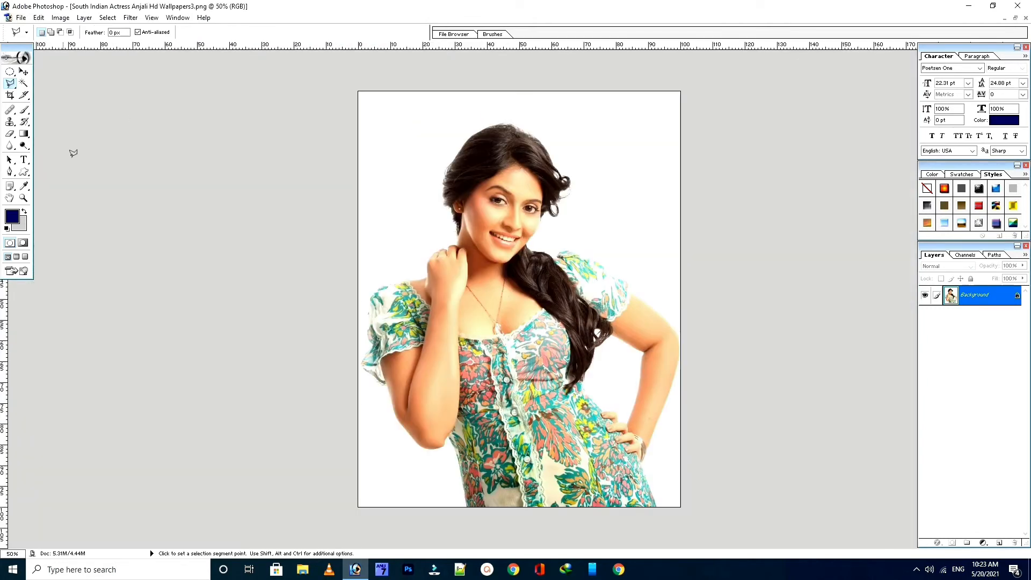
- Examine the portrait at 100% and 200% magnification, switching from the Zoom tool to temporary zooming within the Polygonal Lasso tool
{"action": "left_click", "coordinate": [23, 198]}
{"action": "left_click_drag", "start_coordinate": [358, 93], "coordinate": [656, 468]}
{"action": "left_click", "coordinate": [429, 253]}
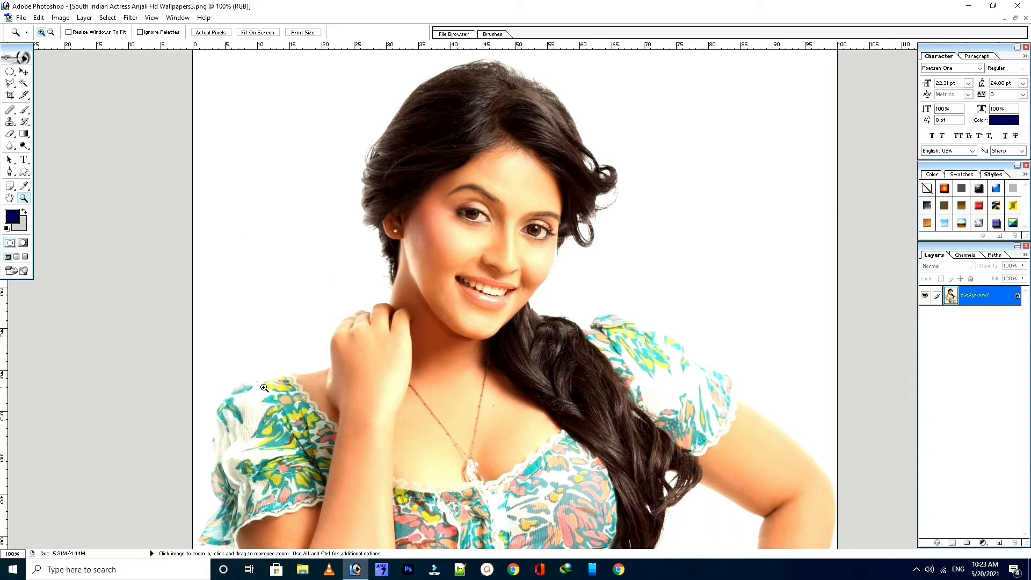
{"action": "left_click", "coordinate": [9, 83]}
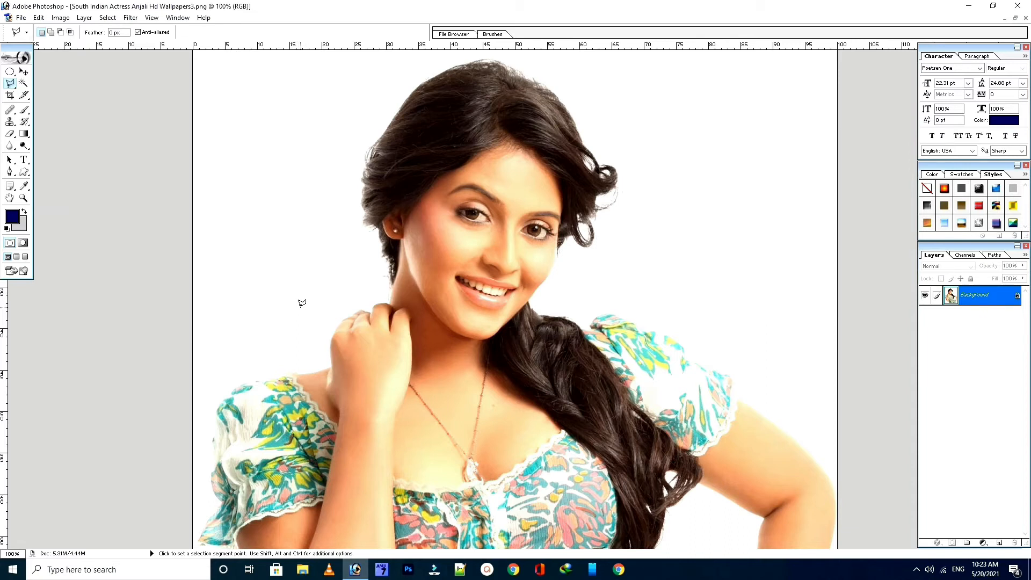
{"action": "key", "text": "ctrl+space"}
{"action": "key", "text": "ctrl"}
{"action": "key", "text": "ctrl+space"}
{"action": "left_click", "coordinate": [300, 269]}
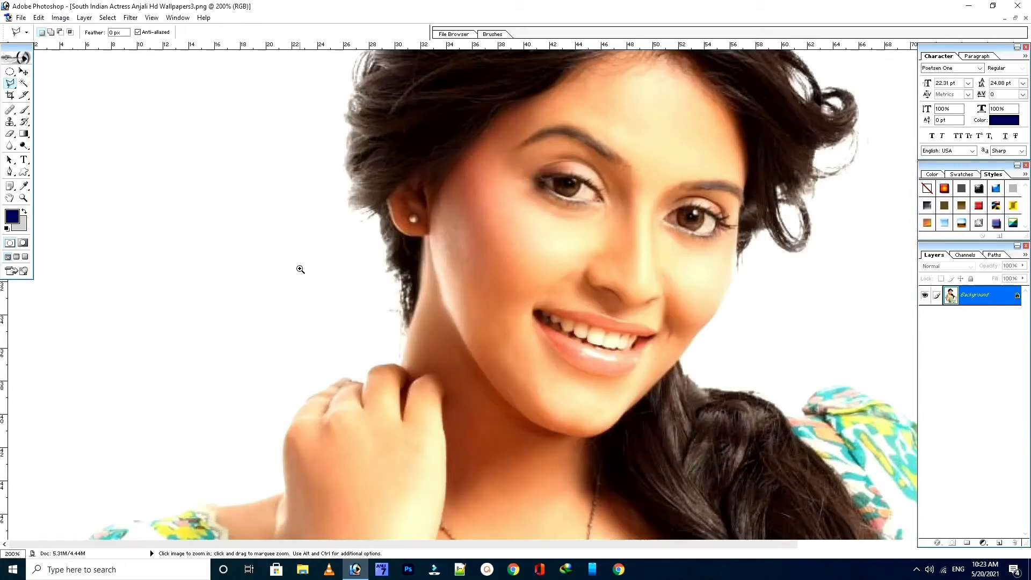
{"action": "key", "text": "alt"}
{"action": "key", "text": "ctrl+alt+space"}
{"action": "left_click", "coordinate": [273, 232]}
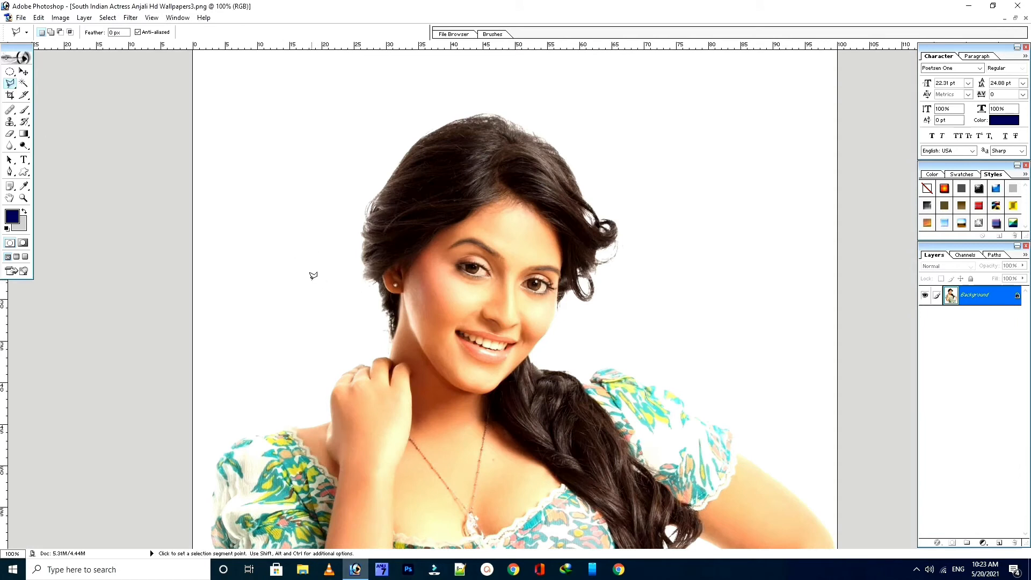
- Examine the edge of the woman's hair at 500% magnification, from beside the ear up to the crown
{"action": "key", "text": "ctrl"}
{"action": "key", "text": "ctrl+space"}
{"action": "left_click", "coordinate": [311, 280]}
{"action": "left_click", "coordinate": [311, 281]}
{"action": "left_click", "coordinate": [311, 281]}
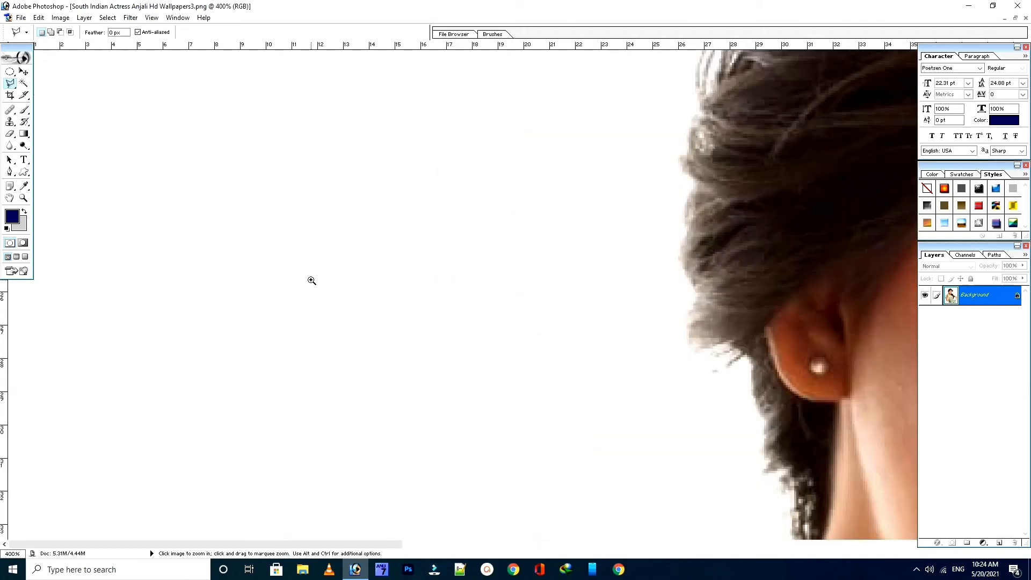
{"action": "left_click", "coordinate": [313, 276]}
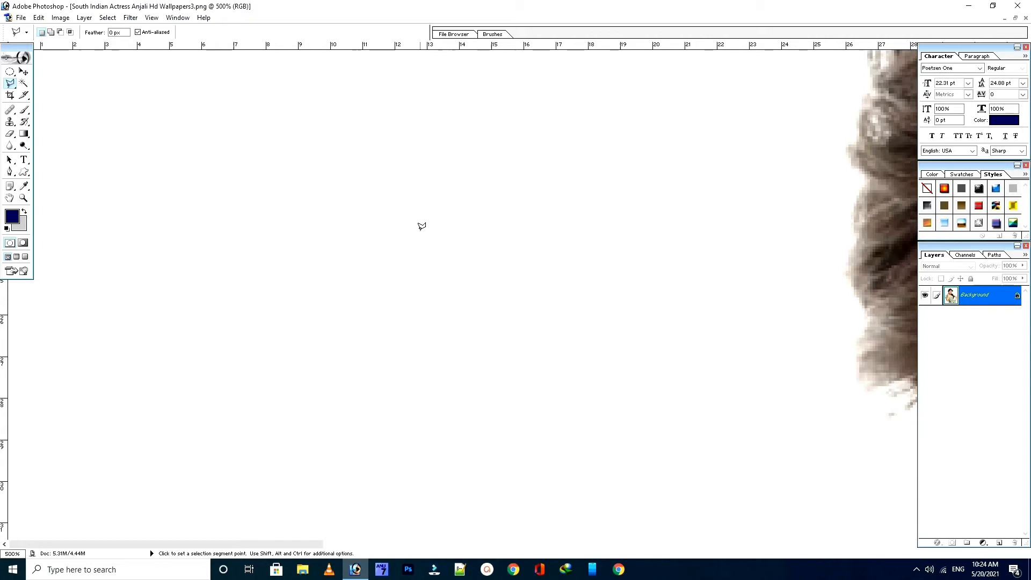
{"action": "key", "text": "space"}
{"action": "mouse_move", "coordinate": [843, 275]}
{"action": "left_mouse_down"}
{"action": "mouse_move", "coordinate": [510, 265]}
{"action": "mouse_move", "coordinate": [344, 243]}
{"action": "left_mouse_up"}
{"action": "left_click_drag", "start_coordinate": [818, 214], "coordinate": [368, 424]}
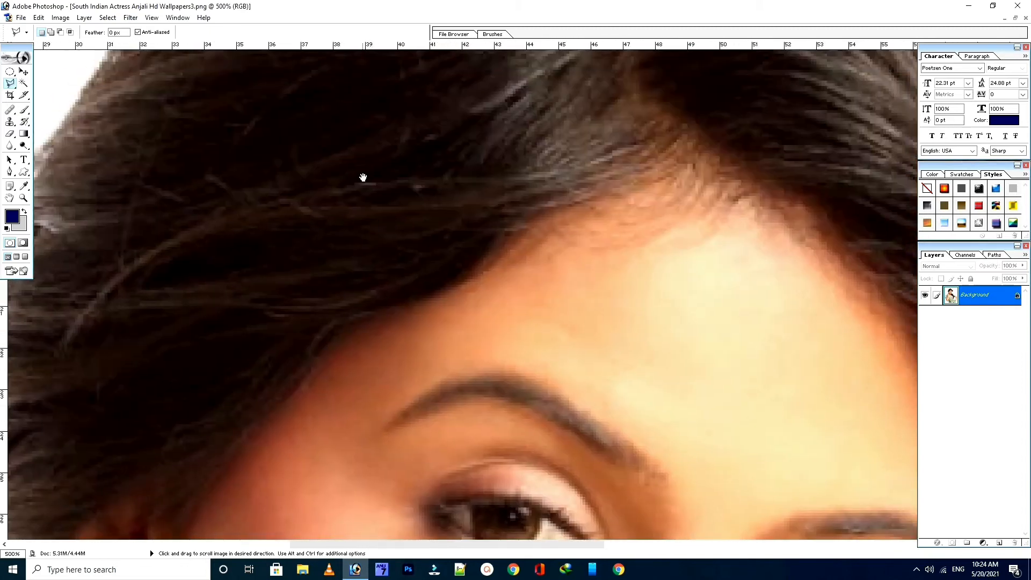
{"action": "left_click_drag", "start_coordinate": [361, 175], "coordinate": [508, 363]}
{"action": "mouse_move", "coordinate": [548, 273]}
{"action": "left_mouse_down"}
{"action": "mouse_move", "coordinate": [324, 338]}
{"action": "mouse_move", "coordinate": [571, 379]}
{"action": "mouse_move", "coordinate": [538, 317]}
{"action": "mouse_move", "coordinate": [423, 346]}
{"action": "mouse_move", "coordinate": [731, 327]}
{"action": "mouse_move", "coordinate": [644, 308]}
{"action": "left_mouse_up"}
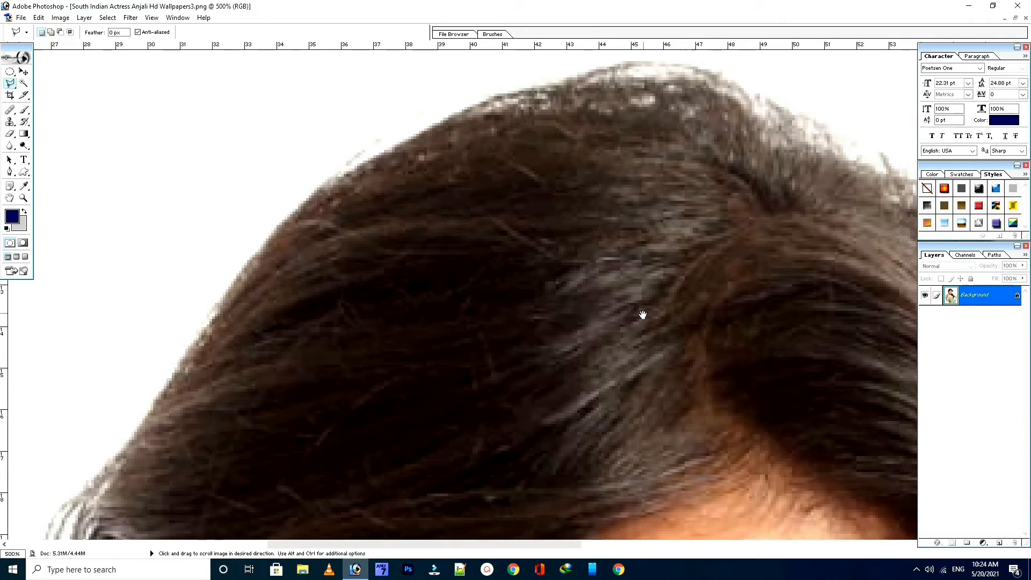
{"action": "left_click_drag", "start_coordinate": [414, 317], "coordinate": [459, 151]}
{"action": "mouse_move", "coordinate": [347, 368]}
{"action": "left_mouse_down"}
{"action": "mouse_move", "coordinate": [458, 233]}
{"action": "mouse_move", "coordinate": [446, 232]}
{"action": "left_mouse_up"}
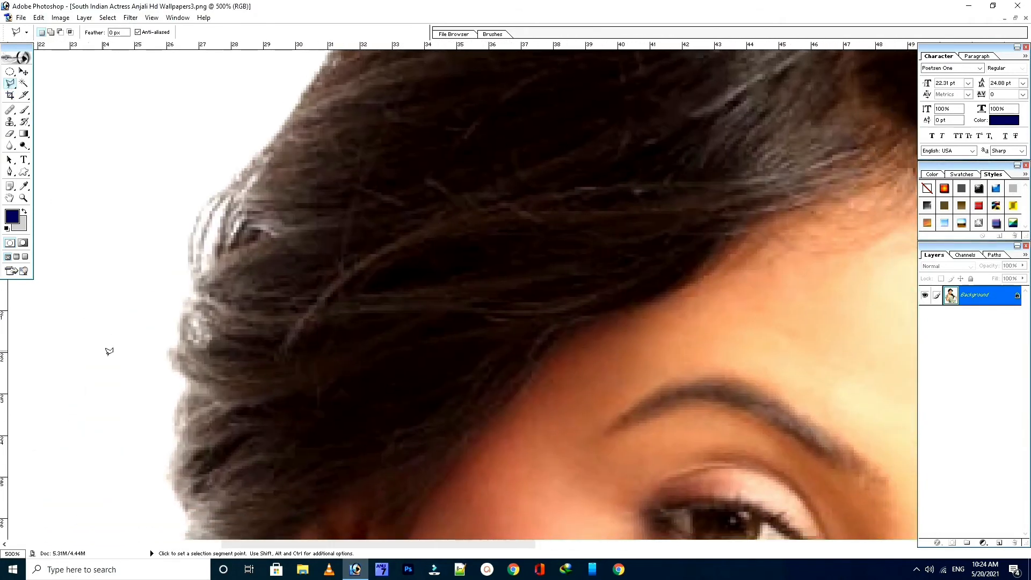
- Trace the left edge of the woman's hair with Polygonal Lasso points, from above the ear upward
{"action": "left_click", "coordinate": [171, 414]}
{"action": "left_click", "coordinate": [183, 385]}
{"action": "left_click", "coordinate": [172, 366]}
{"action": "left_click", "coordinate": [172, 349]}
{"action": "left_click", "coordinate": [185, 319]}
{"action": "left_click", "coordinate": [202, 262]}
{"action": "left_click", "coordinate": [208, 215]}
{"action": "left_click", "coordinate": [231, 176]}
{"action": "left_click", "coordinate": [268, 150]}
{"action": "left_click", "coordinate": [328, 50]}
- Continue the Polygonal Lasso outline along the hair toward the crown, close the selection and magnify it to 700%
{"action": "mouse_move", "coordinate": [357, 69]}
{"action": "left_mouse_down"}
{"action": "mouse_move", "coordinate": [300, 220]}
{"action": "mouse_move", "coordinate": [193, 421]}
{"action": "left_mouse_up"}
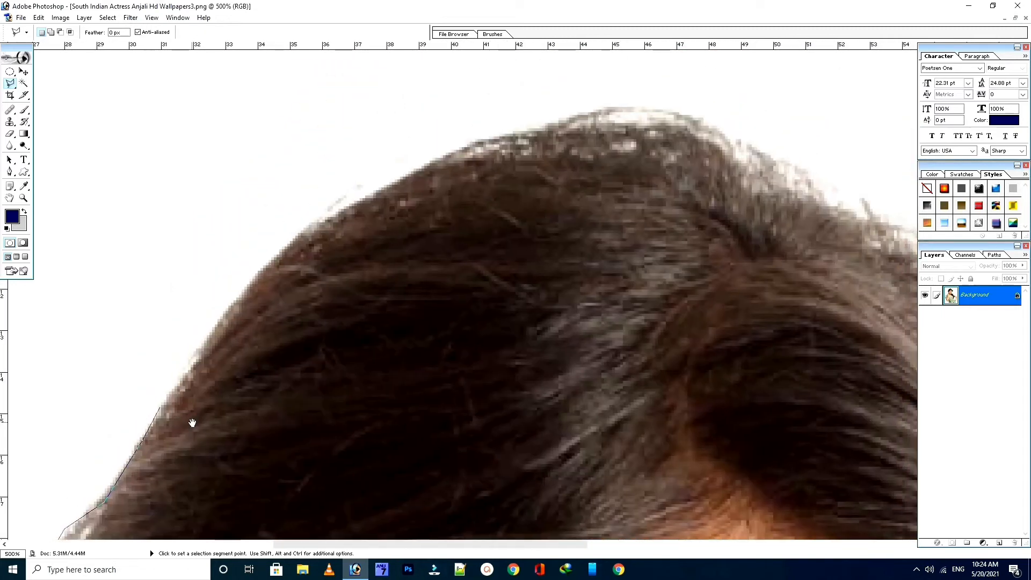
{"action": "left_click", "coordinate": [173, 376]}
{"action": "left_click", "coordinate": [206, 332]}
{"action": "left_click", "coordinate": [240, 290]}
{"action": "left_click_drag", "start_coordinate": [329, 283], "coordinate": [184, 419]}
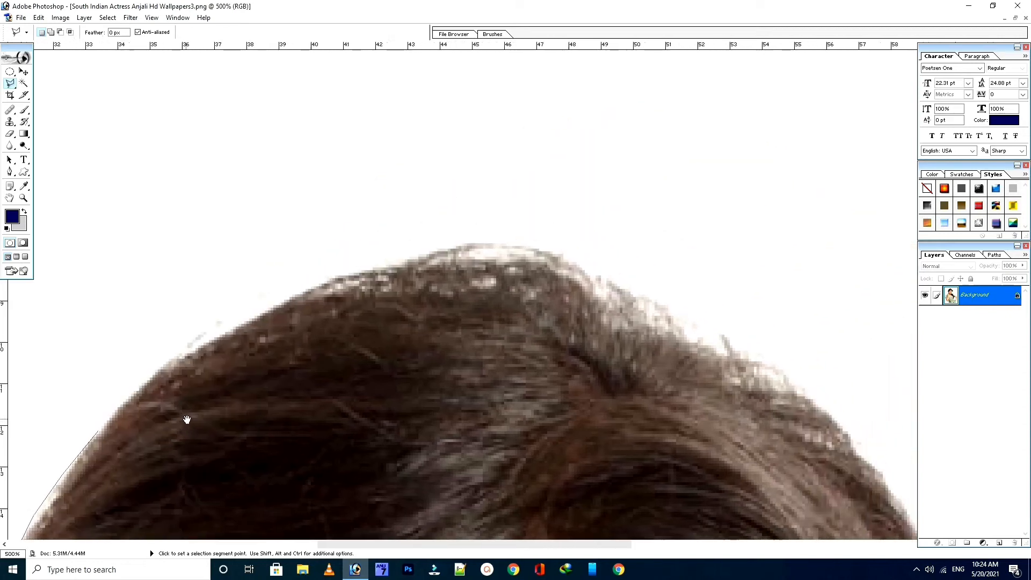
{"action": "left_click", "coordinate": [122, 402]}
{"action": "left_click", "coordinate": [156, 371]}
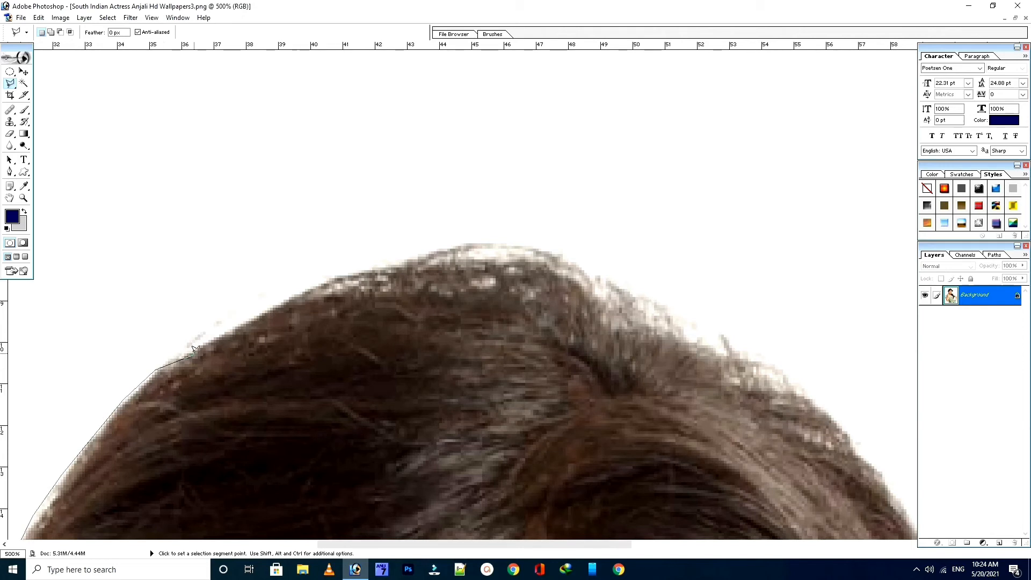
{"action": "double_click", "coordinate": [236, 330]}
{"action": "key", "text": "ctrl+plus"}
{"action": "key", "text": "ctrl+plus"}
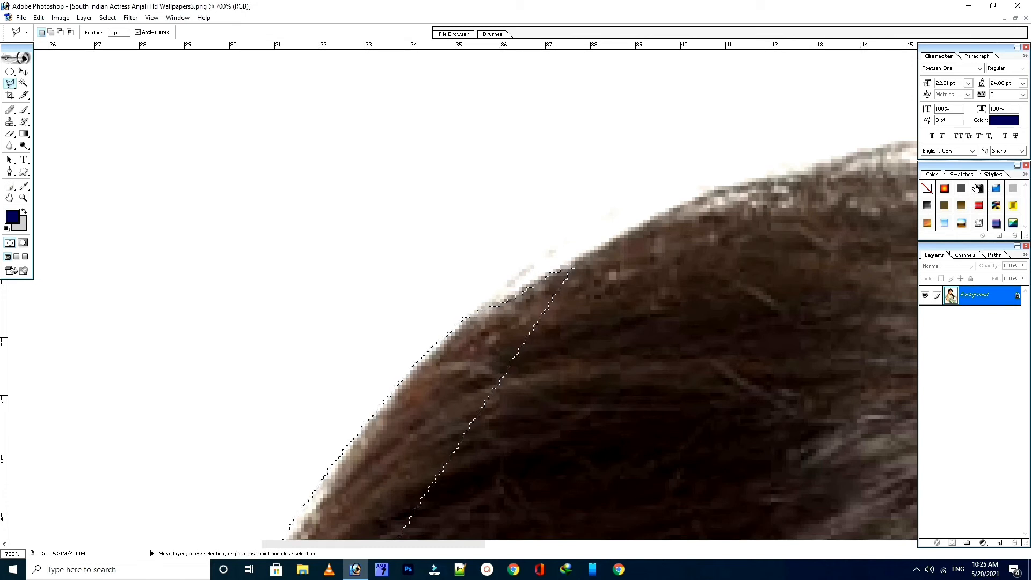
- Restore the South Indian Actress image window and close the image without saving
{"action": "left_click", "coordinate": [1013, 17]}
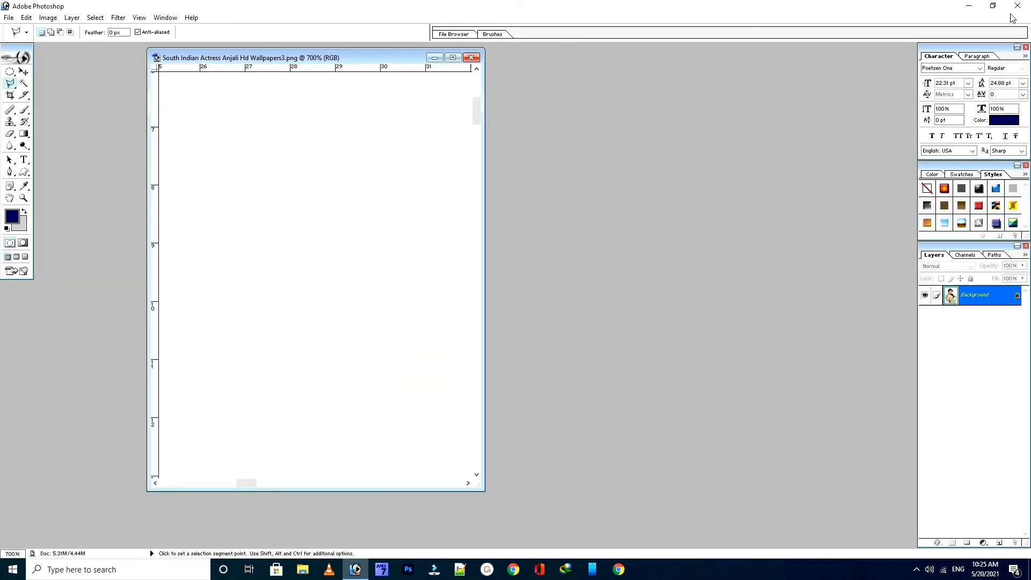
{"action": "left_click", "coordinate": [471, 57]}
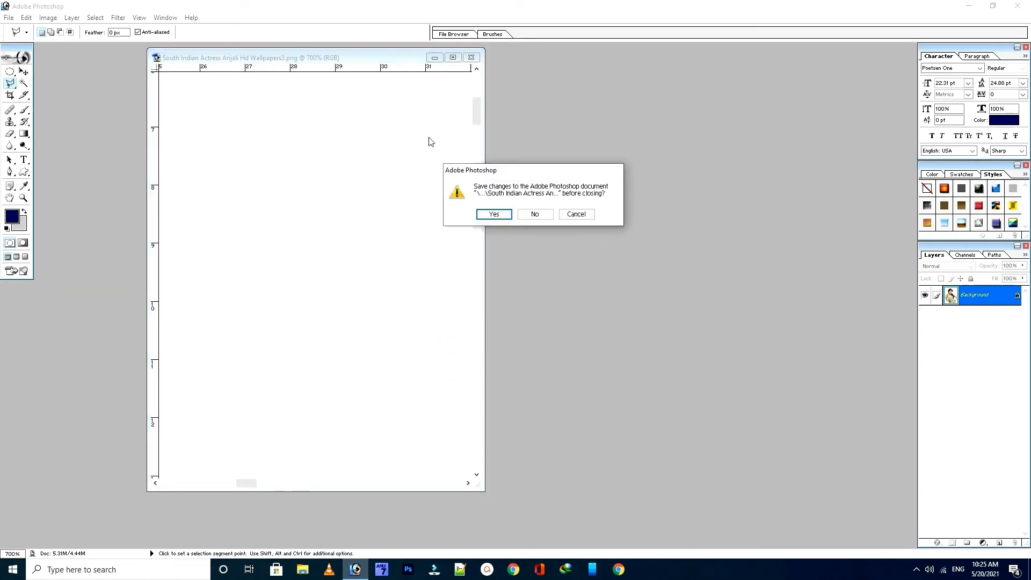
{"action": "left_click", "coordinate": [531, 215]}
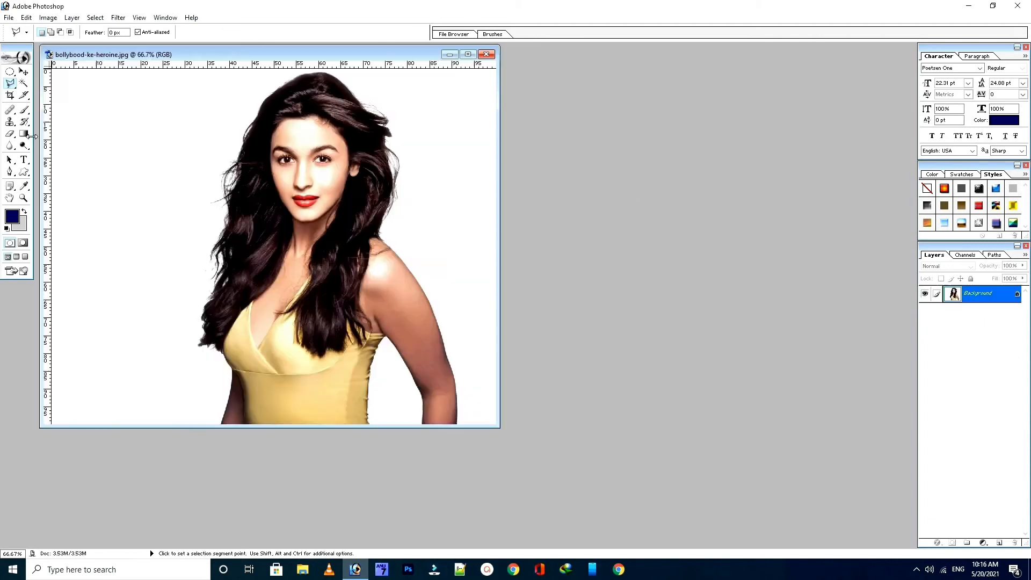
- Choose the Magnetic Lasso tool and close the bollybood-ke-heroine image without saving
{"action": "left_click", "coordinate": [12, 86]}
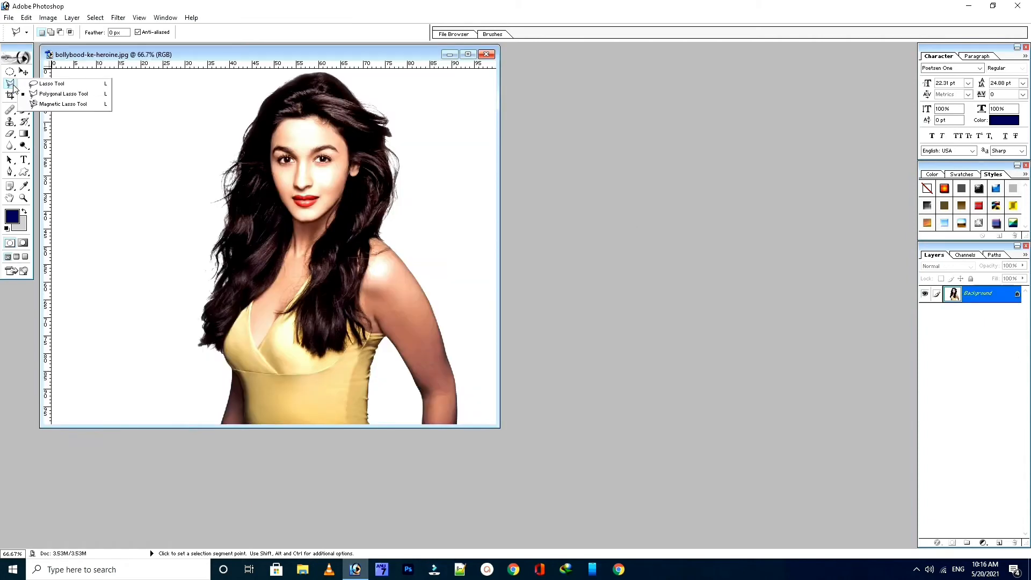
{"action": "left_click", "coordinate": [63, 104]}
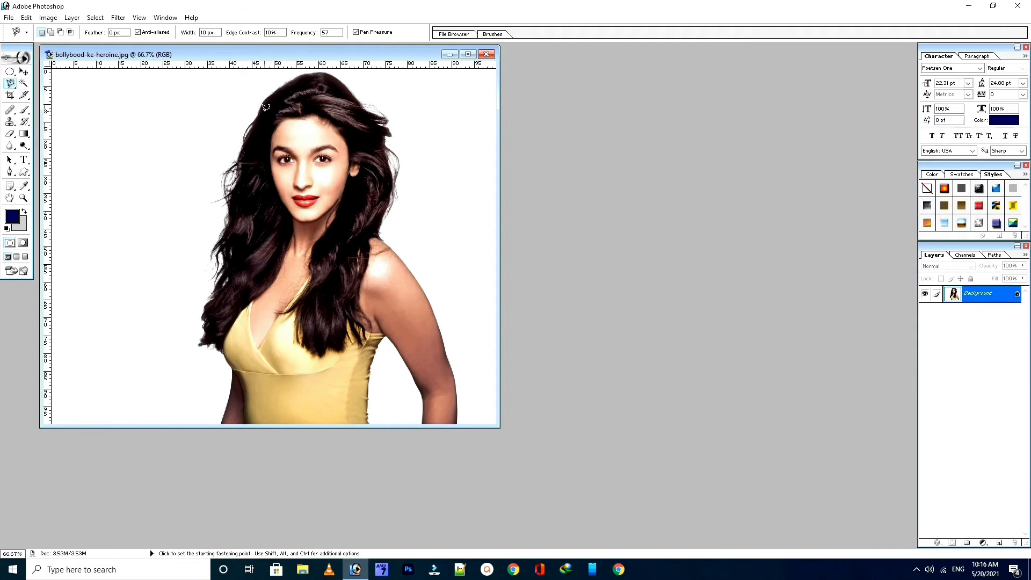
{"action": "left_click", "coordinate": [487, 55]}
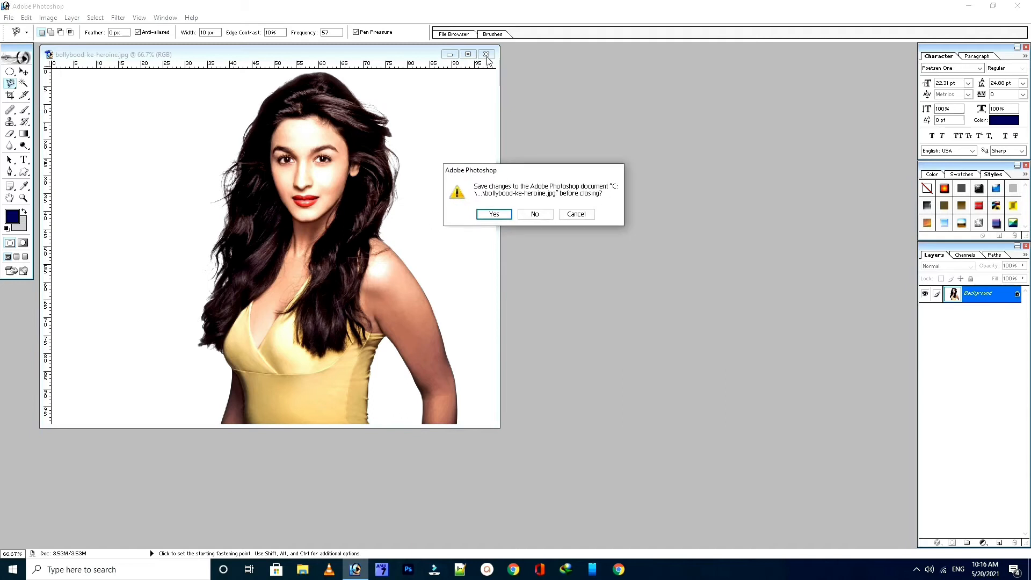
{"action": "left_click", "coordinate": [535, 214]}
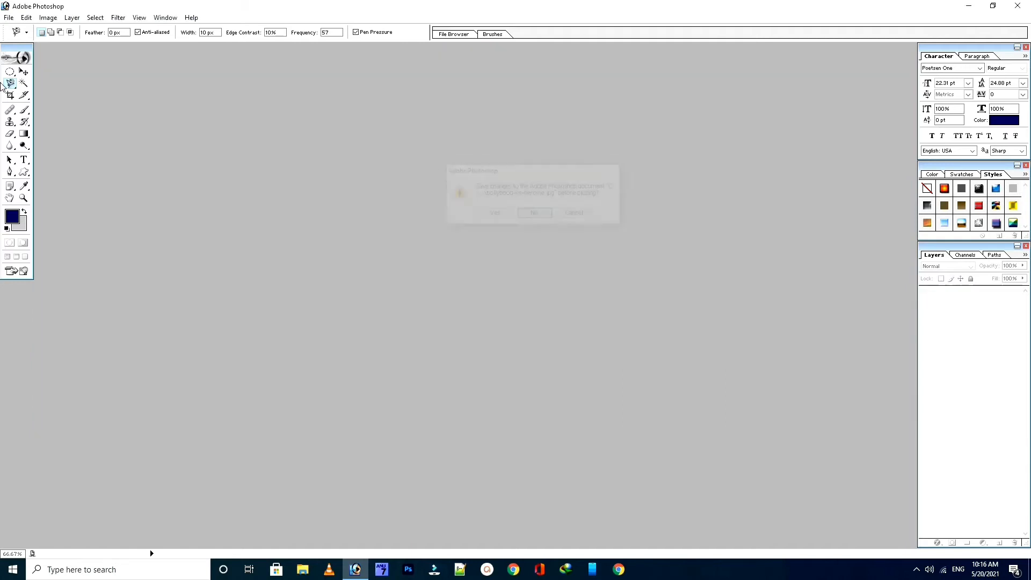
- Open the daisy image Desktop-Wallpaper-Full-Screen-59-Pictures
{"action": "left_click", "coordinate": [7, 20]}
{"action": "left_click", "coordinate": [31, 43]}
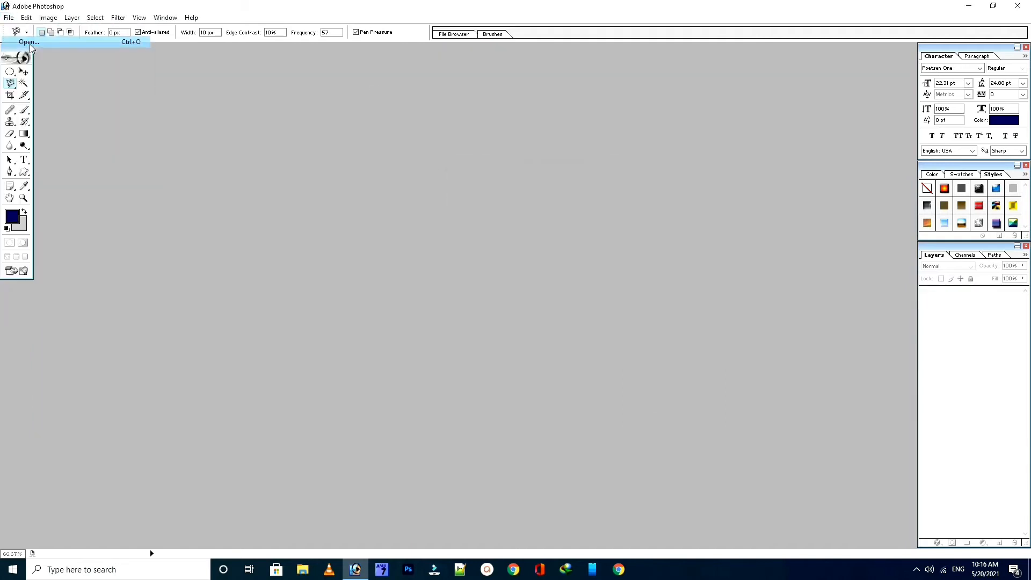
{"action": "left_click", "coordinate": [495, 159]}
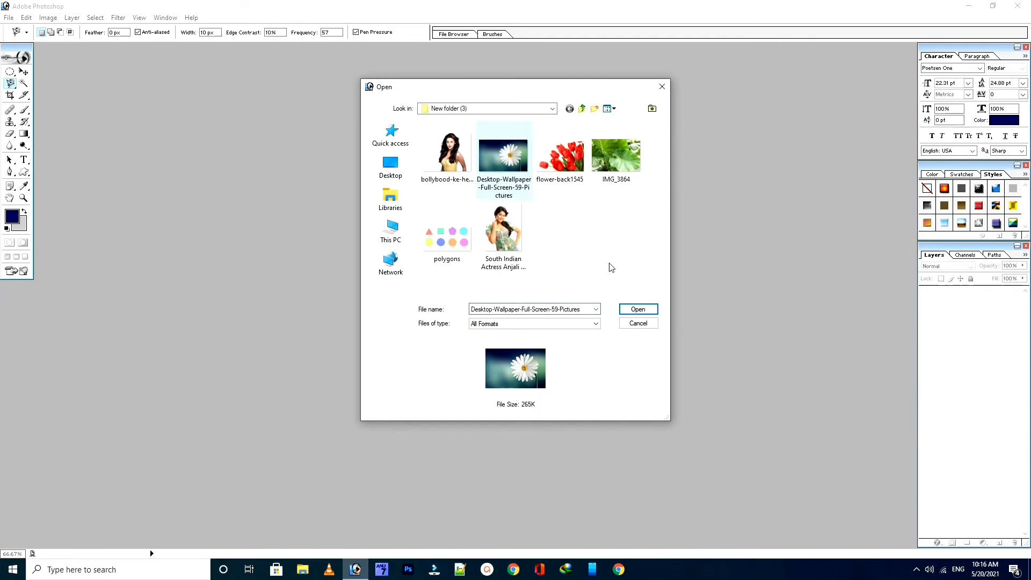
{"action": "left_click", "coordinate": [637, 309]}
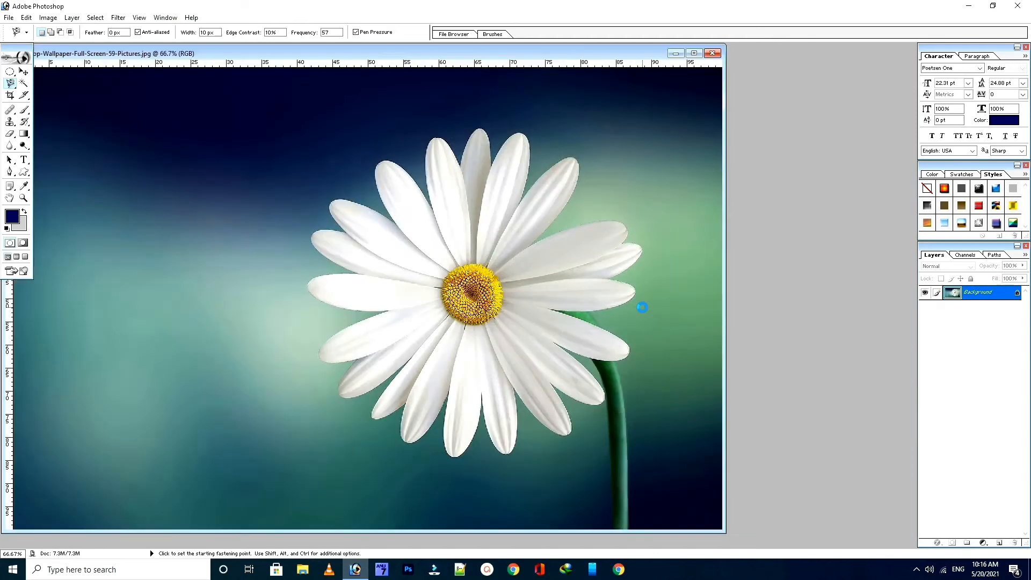
- Maximize the daisy image at 100% magnification, bring the flower into view and activate the Magnetic Lasso tool
{"action": "left_click", "coordinate": [24, 198]}
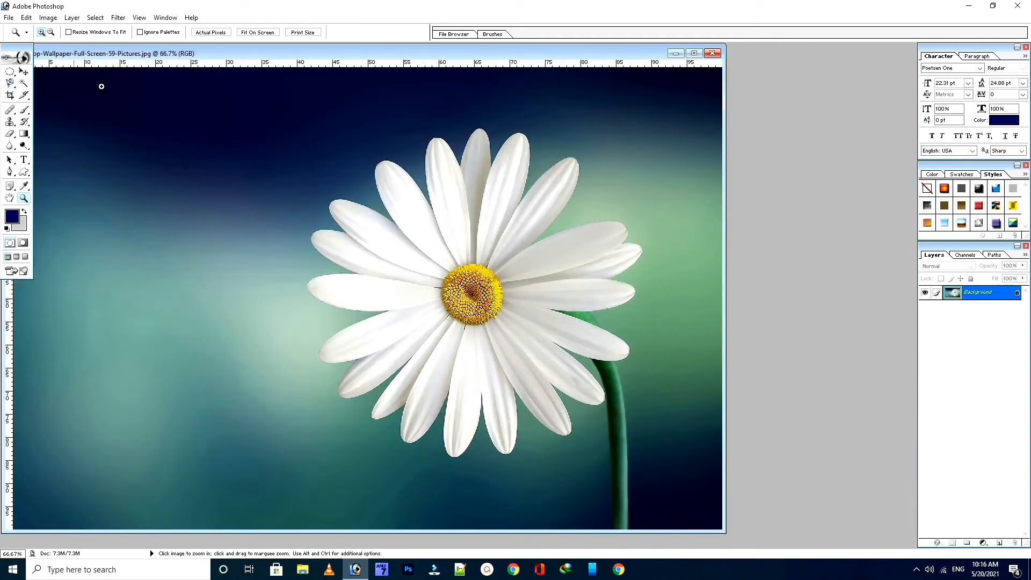
{"action": "left_click", "coordinate": [694, 53]}
{"action": "left_click", "coordinate": [452, 207]}
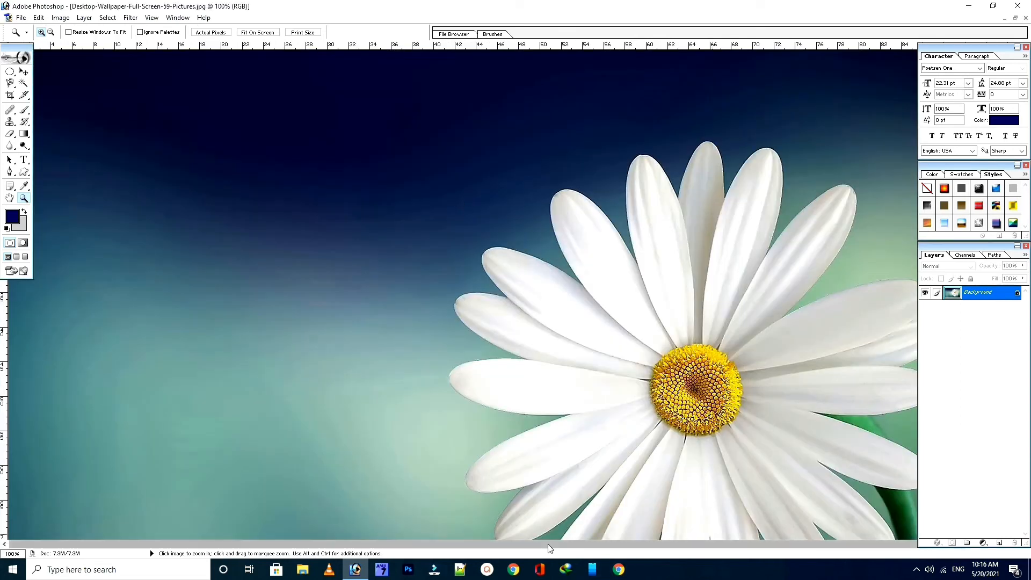
{"action": "left_click_drag", "start_coordinate": [549, 545], "coordinate": [728, 554]}
{"action": "scroll", "coordinate": [653, 402], "scroll_direction": "down", "scroll_amount": 2}
{"action": "scroll", "coordinate": [653, 402], "scroll_direction": "down", "scroll_amount": 4}
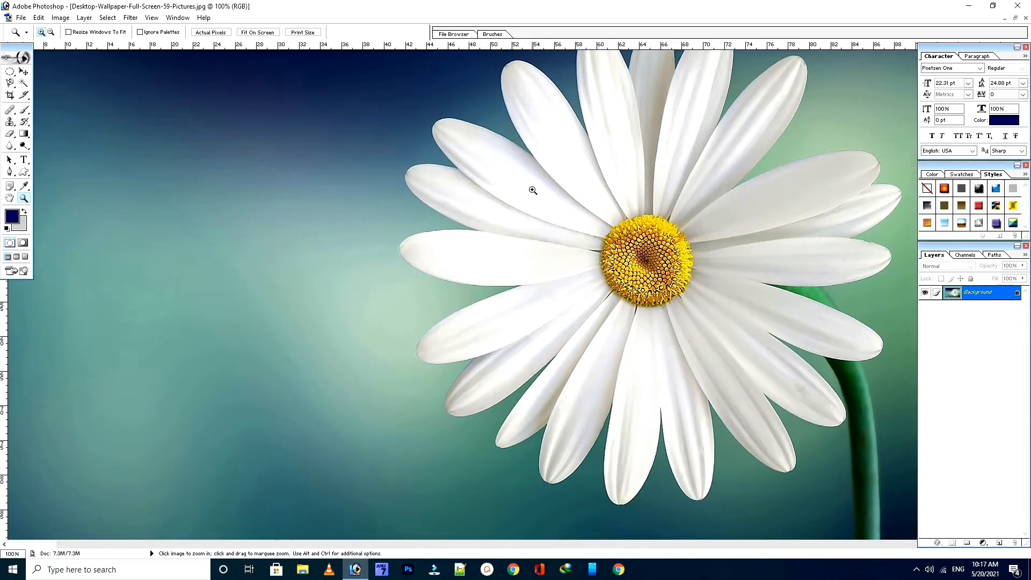
{"action": "scroll", "coordinate": [544, 247], "scroll_direction": "up", "scroll_amount": 1}
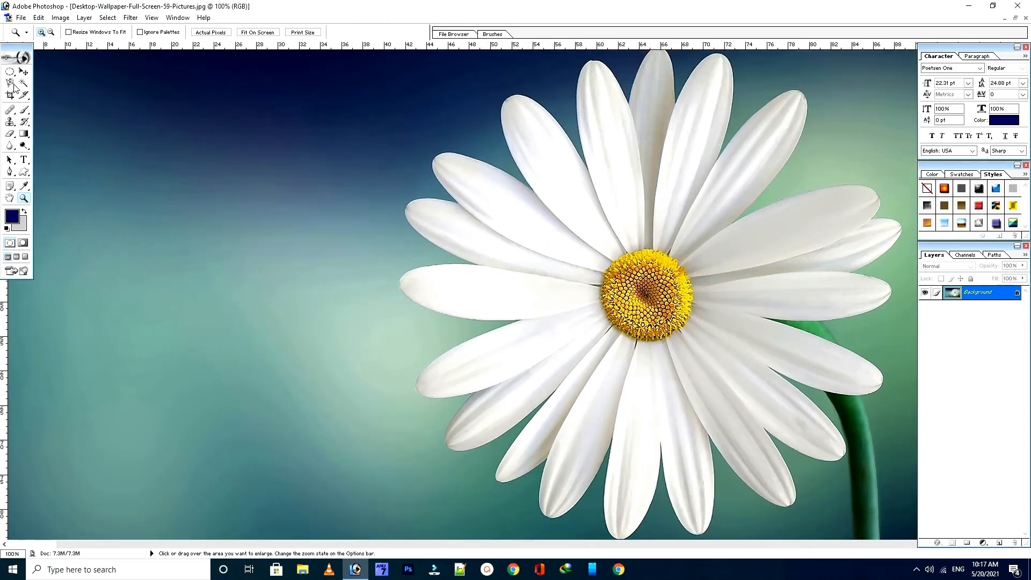
{"action": "left_click", "coordinate": [12, 85]}
{"action": "left_click", "coordinate": [63, 103]}
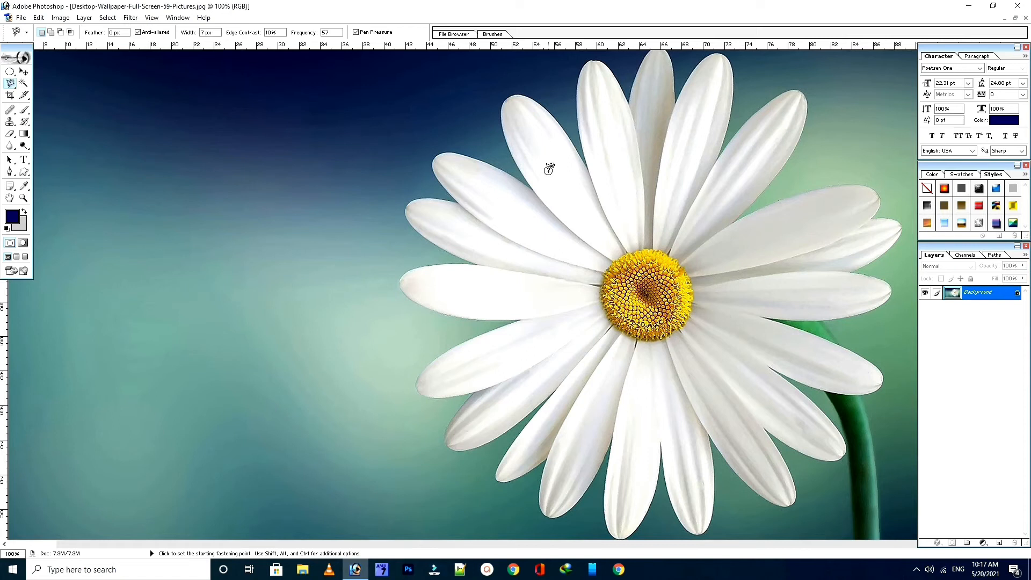
- Try a much larger Magnetic Lasso detection width, then reduce it to 43 px
{"action": "key", "text": "bracketright"}
{"action": "key", "text": "bracketright"}
{"action": "key", "text": "bracketright"}
{"action": "key", "text": "bracketright"}
{"action": "key", "text": "bracketright"}
{"action": "key", "text": "bracketright"}
{"action": "key", "text": "bracketright"}
{"action": "key", "text": "bracketright"}
{"action": "key", "text": "bracketright"}
{"action": "key", "text": "bracketright"}
{"action": "key", "text": "bracketright"}
{"action": "key", "text": "bracketright"}
{"action": "key", "text": "bracketright"}
{"action": "key", "text": "bracketright"}
{"action": "key", "text": "bracketright"}
{"action": "key", "text": "bracketright"}
{"action": "key", "text": "bracketright"}
{"action": "key", "text": "bracketright"}
{"action": "key", "text": "bracketright"}
{"action": "key", "text": "bracketright"}
{"action": "key", "text": "bracketright"}
{"action": "key", "text": "bracketright"}
{"action": "key", "text": "bracketright"}
{"action": "key", "text": "bracketright"}
{"action": "key", "text": "bracketright"}
{"action": "key", "text": "bracketright"}
{"action": "key", "text": "bracketright"}
{"action": "key", "text": "bracketright"}
{"action": "key", "text": "bracketright"}
{"action": "key", "text": "bracketright"}
{"action": "key", "text": "bracketright"}
{"action": "key", "text": "bracketright"}
{"action": "key", "text": "bracketright"}
{"action": "key", "text": "bracketright"}
{"action": "key", "text": "bracketright"}
{"action": "key", "text": "bracketright"}
{"action": "key", "text": "bracketright"}
{"action": "key", "text": "bracketright"}
{"action": "key", "text": "bracketright"}
{"action": "key", "text": "bracketright"}
{"action": "key", "text": "bracketright"}
{"action": "key", "text": "bracketright"}
{"action": "key", "text": "bracketright"}
{"action": "key", "text": "bracketright"}
{"action": "key", "text": "bracketright"}
{"action": "key", "text": "bracketright"}
{"action": "key", "text": "bracketright"}
{"action": "key", "text": "bracketright"}
{"action": "key", "text": "bracketright"}
{"action": "key", "text": "bracketright"}
{"action": "key", "text": "bracketright"}
{"action": "key", "text": "bracketright"}
{"action": "key", "text": "bracketright"}
{"action": "key", "text": "bracketright"}
{"action": "key", "text": "bracketright"}
{"action": "key", "text": "bracketleft"}
{"action": "key", "text": "bracketleft"}
{"action": "key", "text": "bracketleft"}
{"action": "key", "text": "bracketleft"}
{"action": "key", "text": "bracketleft"}
{"action": "key", "text": "bracketleft"}
{"action": "key", "text": "bracketleft"}
{"action": "key", "text": "bracketleft"}
{"action": "key", "text": "bracketleft"}
{"action": "key", "text": "bracketleft"}
{"action": "key", "text": "bracketleft"}
{"action": "key", "text": "bracketleft"}
{"action": "key", "text": "bracketleft"}
{"action": "key", "text": "bracketleft"}
{"action": "key", "text": "bracketleft"}
{"action": "key", "text": "bracketleft"}
{"action": "key", "text": "bracketleft"}
{"action": "key", "text": "bracketleft"}
{"action": "key", "text": "bracketleft"}
{"action": "key", "text": "bracketleft"}
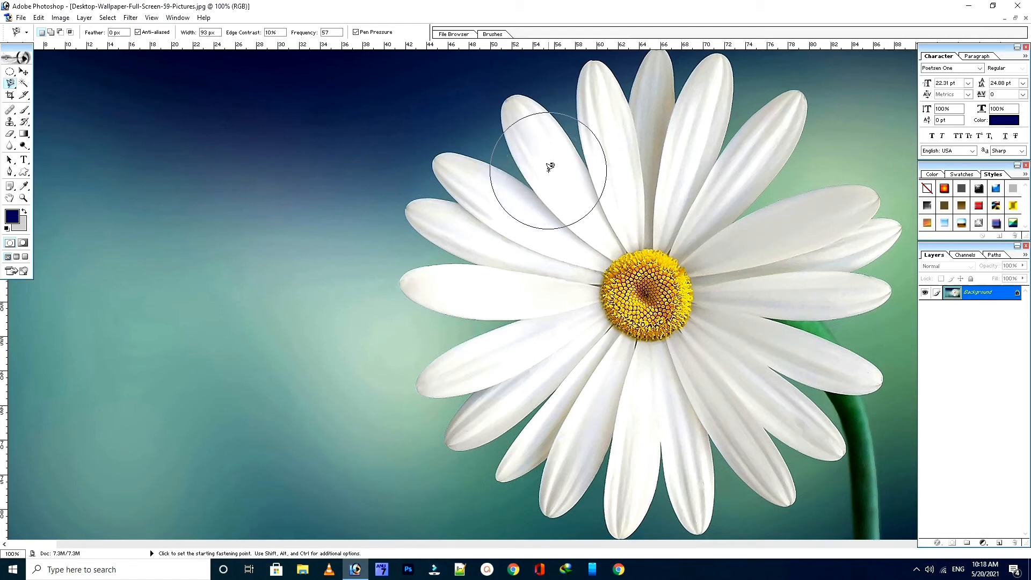
{"action": "key", "text": "bracketleft"}
{"action": "key", "text": "bracketleft"}
{"action": "key", "text": "bracketleft"}
{"action": "key", "text": "bracketleft"}
{"action": "key", "text": "bracketleft"}
{"action": "key", "text": "bracketleft"}
{"action": "key", "text": "bracketleft"}
{"action": "key", "text": "bracketleft"}
{"action": "key", "text": "bracketleft"}
{"action": "key", "text": "bracketleft"}
{"action": "key", "text": "bracketleft"}
{"action": "key", "text": "bracketleft"}
{"action": "key", "text": "bracketleft"}
{"action": "key", "text": "bracketleft"}
{"action": "key", "text": "bracketleft"}
{"action": "key", "text": "bracketleft"}
{"action": "key", "text": "bracketleft"}
{"action": "key", "text": "bracketleft"}
{"action": "key", "text": "bracketleft"}
{"action": "key", "text": "bracketleft"}
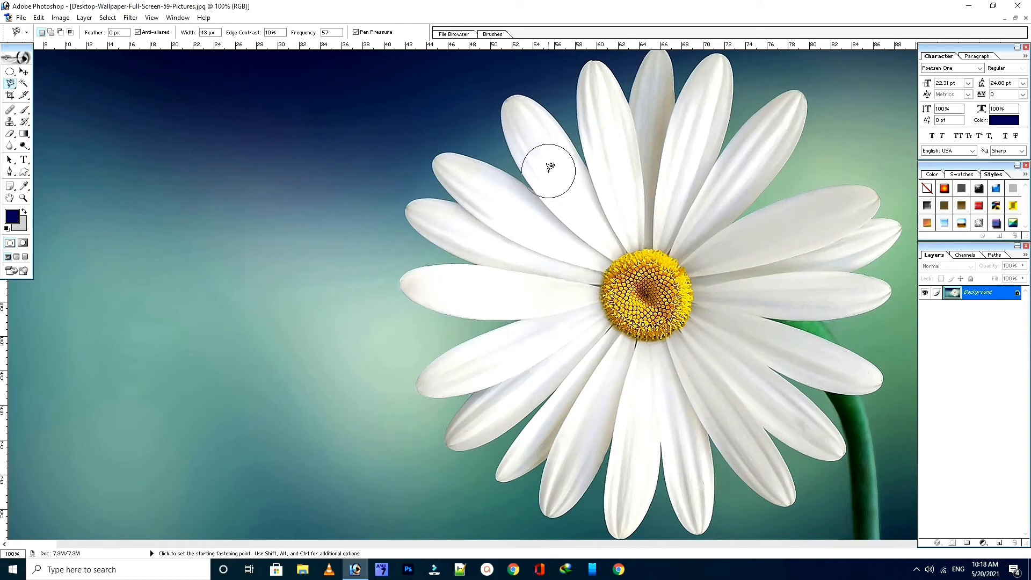
- Set the Magnetic Lasso detection width to 70 px
{"action": "key", "text": "bracketright"}
{"action": "key", "text": "bracketright"}
{"action": "key", "text": "bracketright"}
{"action": "key", "text": "bracketright"}
{"action": "key", "text": "bracketright"}
{"action": "key", "text": "bracketright"}
{"action": "key", "text": "bracketright"}
{"action": "key", "text": "bracketright"}
{"action": "key", "text": "bracketright"}
{"action": "key", "text": "bracketright"}
{"action": "key", "text": "bracketright"}
{"action": "key", "text": "bracketright"}
{"action": "key", "text": "bracketright"}
{"action": "key", "text": "bracketright"}
{"action": "key", "text": "bracketright"}
{"action": "key", "text": "bracketright"}
{"action": "key", "text": "bracketright"}
{"action": "key", "text": "bracketright"}
{"action": "key", "text": "bracketright"}
{"action": "key", "text": "bracketright"}
- Trace the outer half of the daisy's upper-left petal with the Magnetic Lasso and close the outline into a selection
{"action": "key", "text": "ctrl+t"}
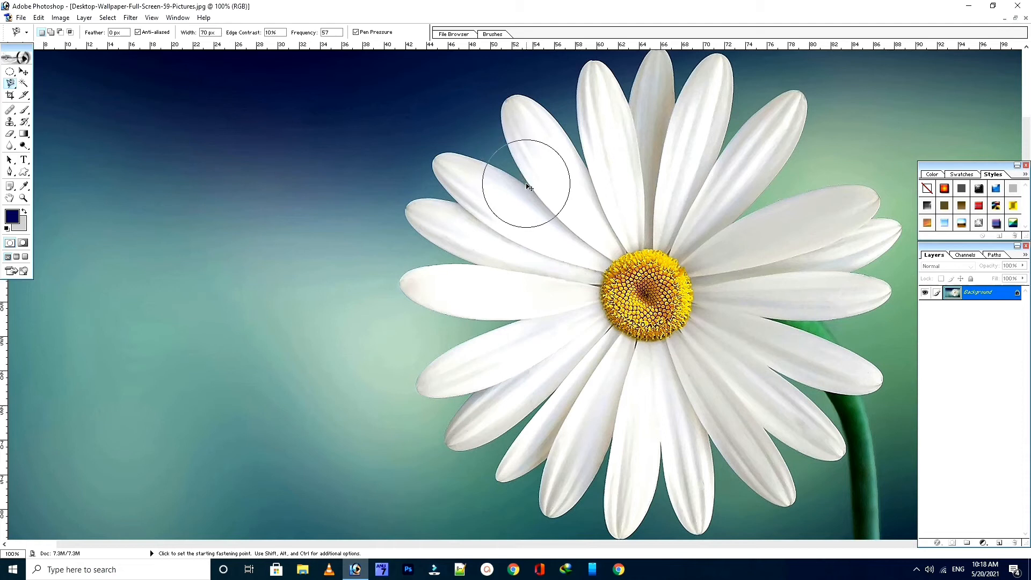
{"action": "left_click", "coordinate": [526, 182]}
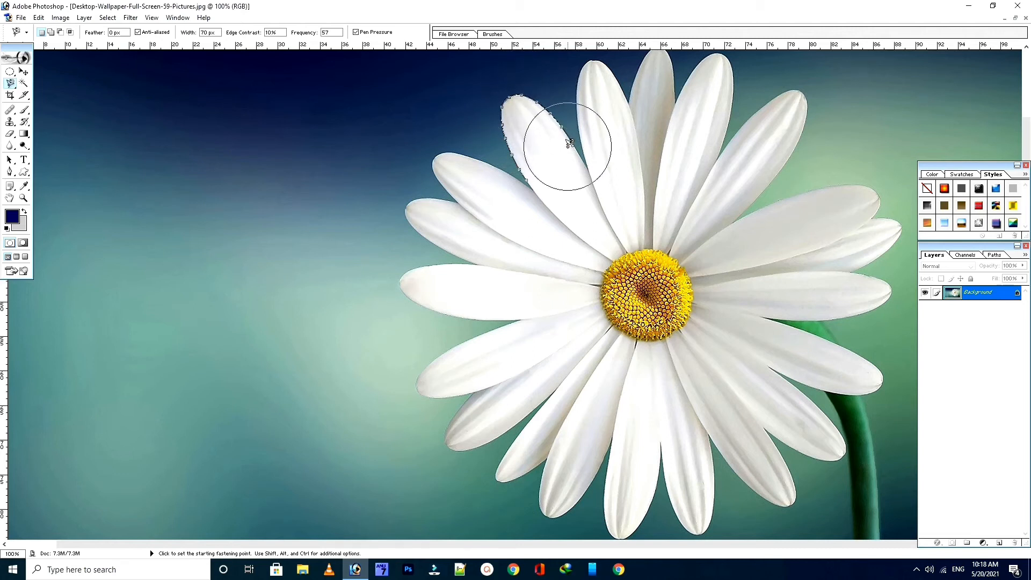
{"action": "left_click", "coordinate": [527, 178]}
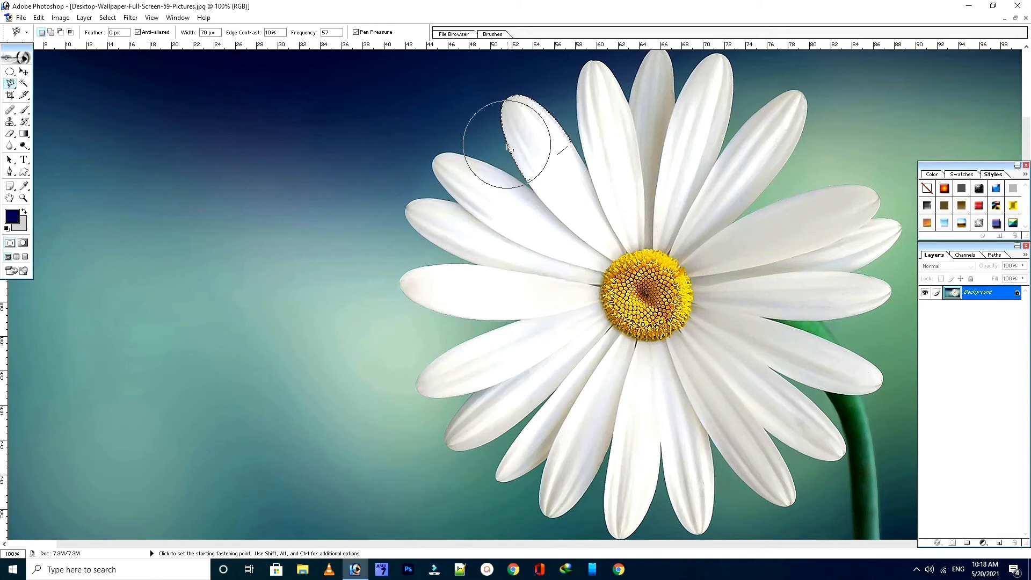
{"action": "double_click", "coordinate": [529, 150]}
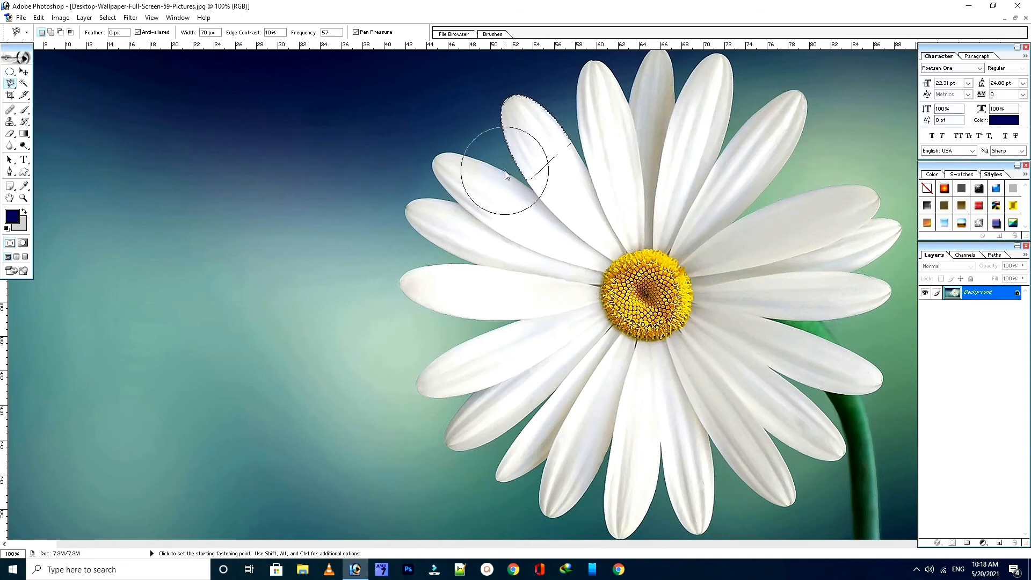
- Switch the Magnetic Lasso from the width-circle cursor to the standard cursor and deselect the petal
{"action": "key", "text": "Caps_Lock"}
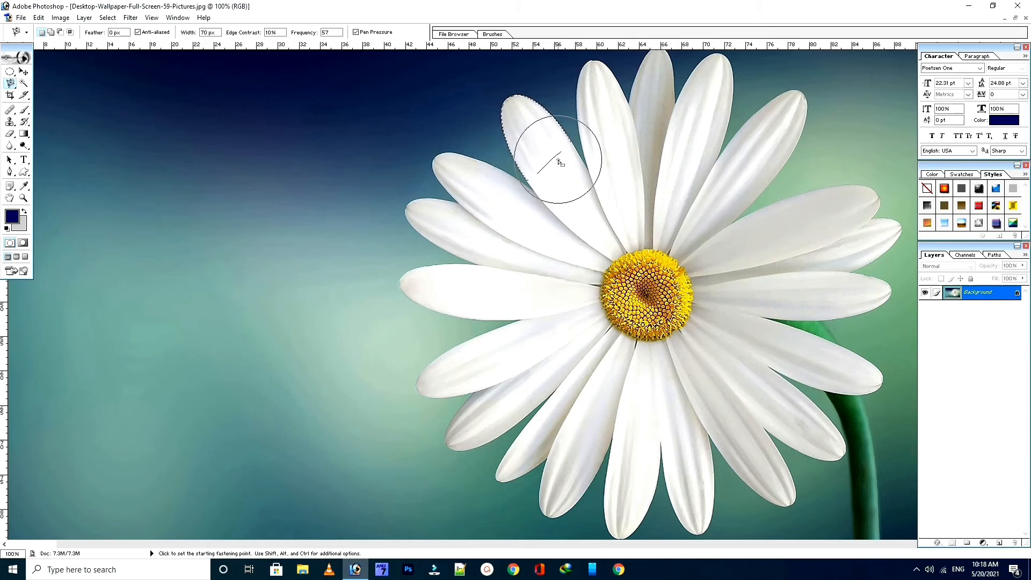
{"action": "key", "text": "Caps_Lock"}
{"action": "key", "text": "ctrl+d"}
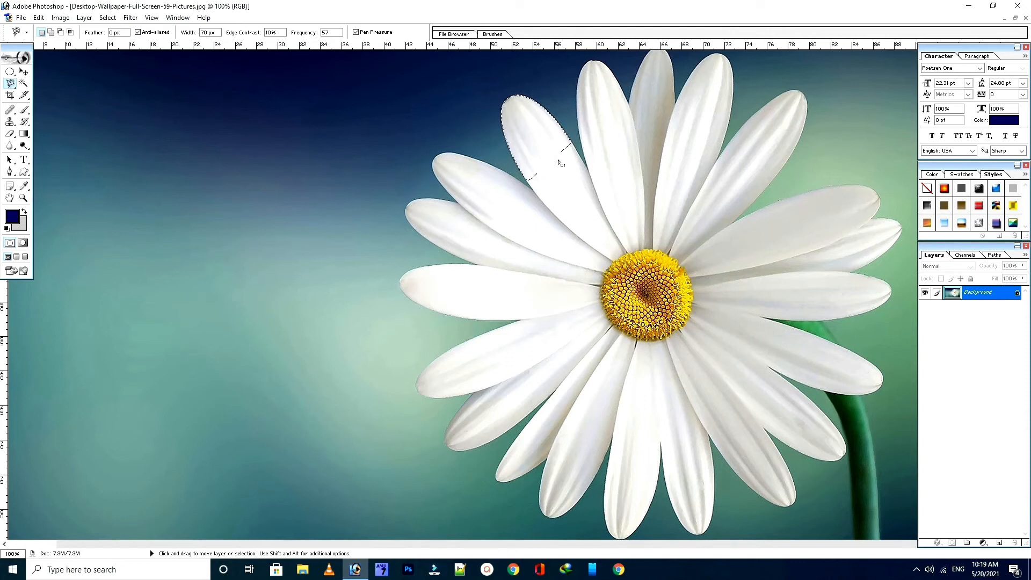
- Trace the two neighbouring upper-left daisy petals with the Magnetic Lasso and close the outline into a selection
{"action": "left_click", "coordinate": [456, 199]}
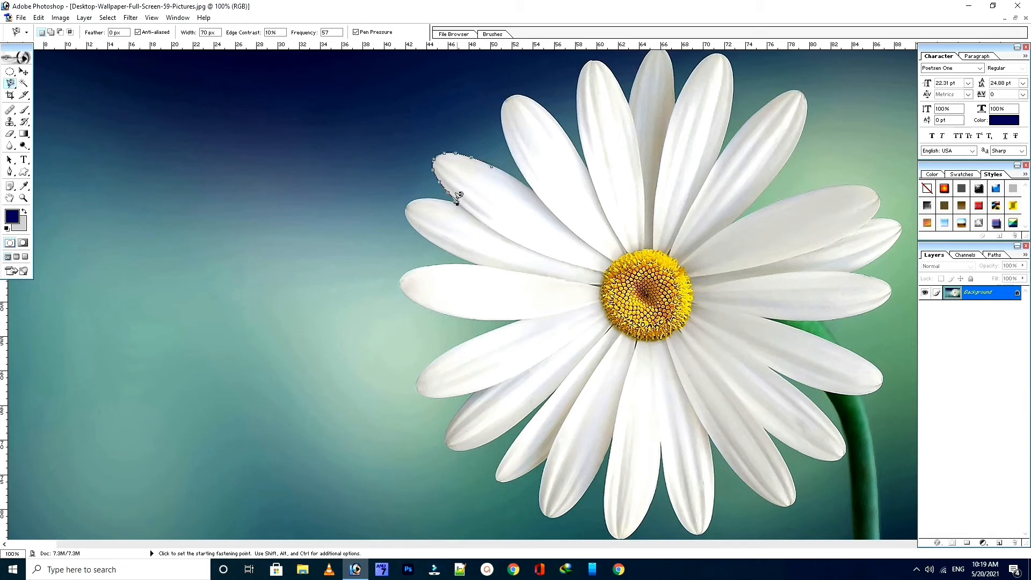
{"action": "key", "text": "Escape"}
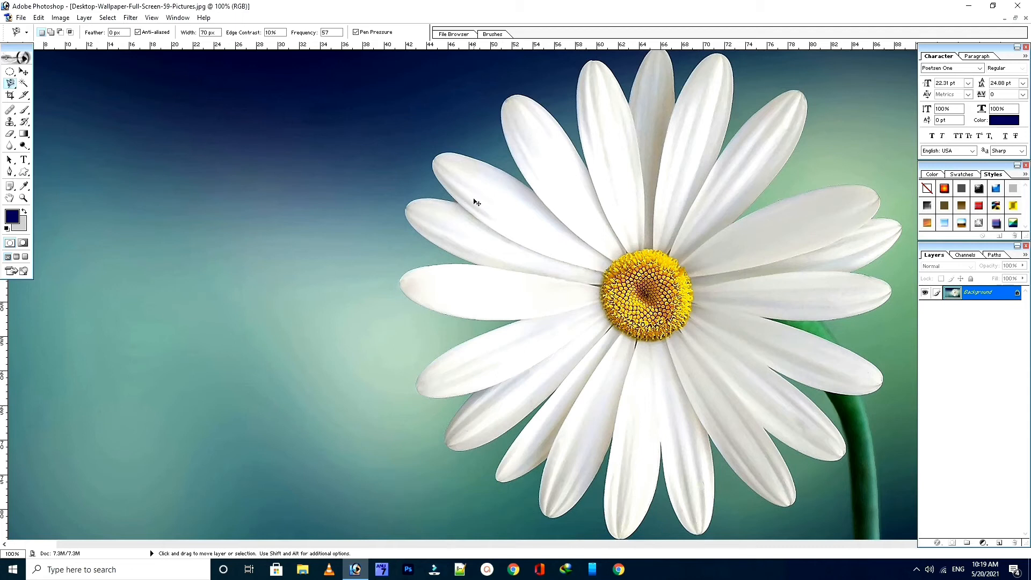
{"action": "left_click", "coordinate": [455, 200]}
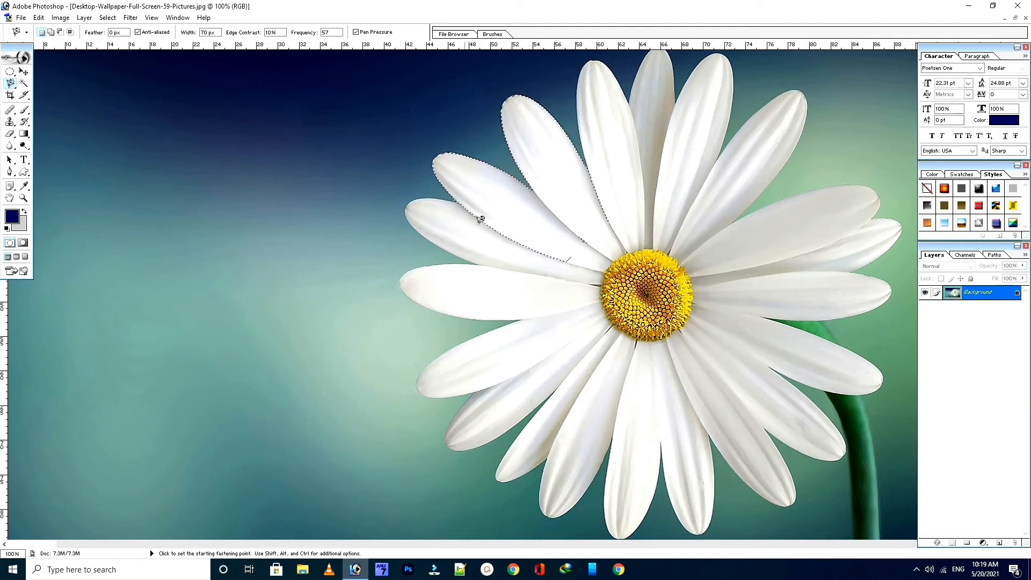
{"action": "double_click", "coordinate": [525, 184]}
- Restore the daisy image window and close the image without saving
{"action": "left_click", "coordinate": [1014, 19]}
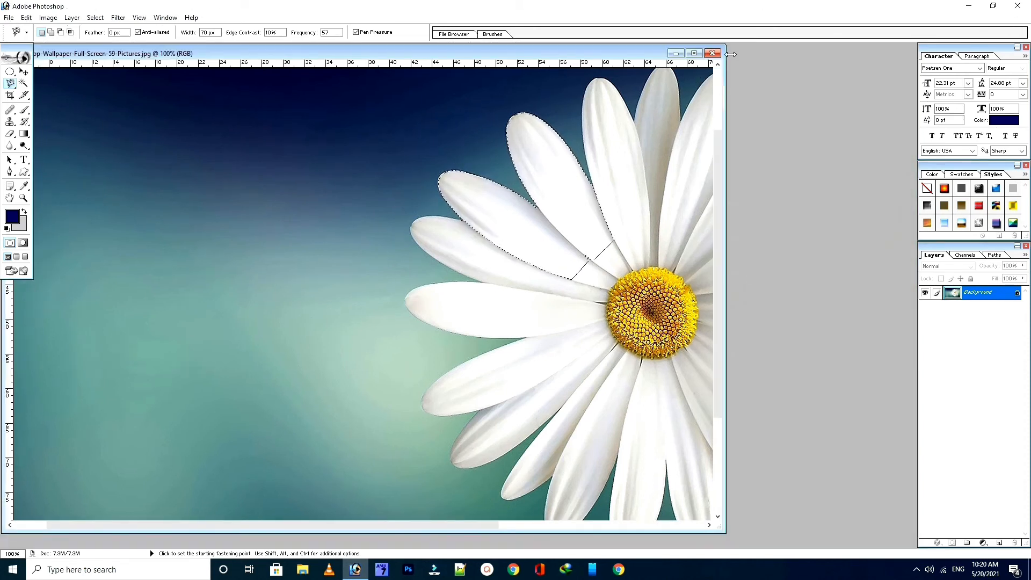
{"action": "left_click", "coordinate": [712, 53]}
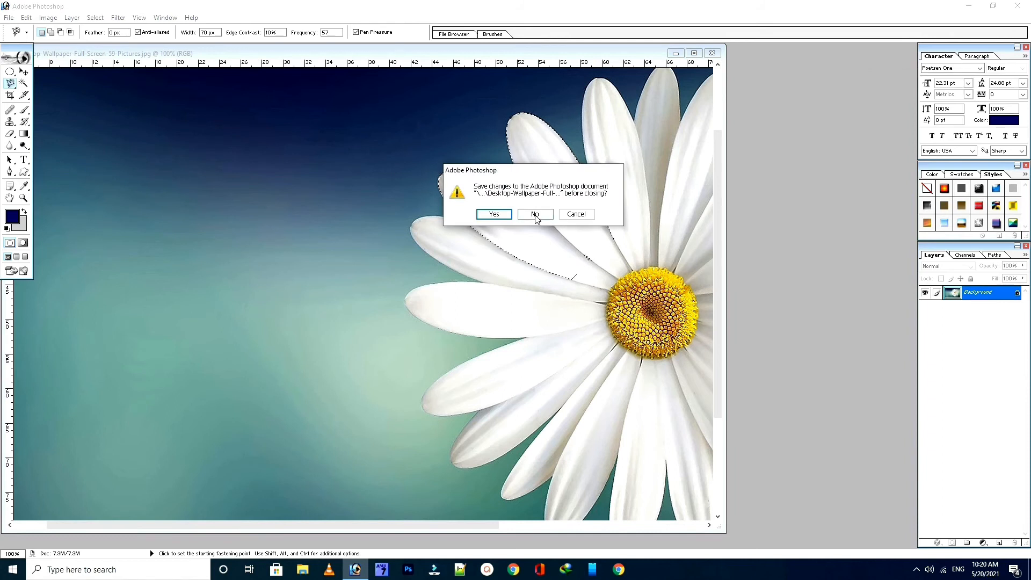
{"action": "left_click", "coordinate": [535, 214]}
- Open the tulip image flower-back1545 and move its window clear of the toolbox
{"action": "left_click", "coordinate": [9, 18]}
{"action": "left_click", "coordinate": [27, 42]}
{"action": "left_click", "coordinate": [553, 173]}
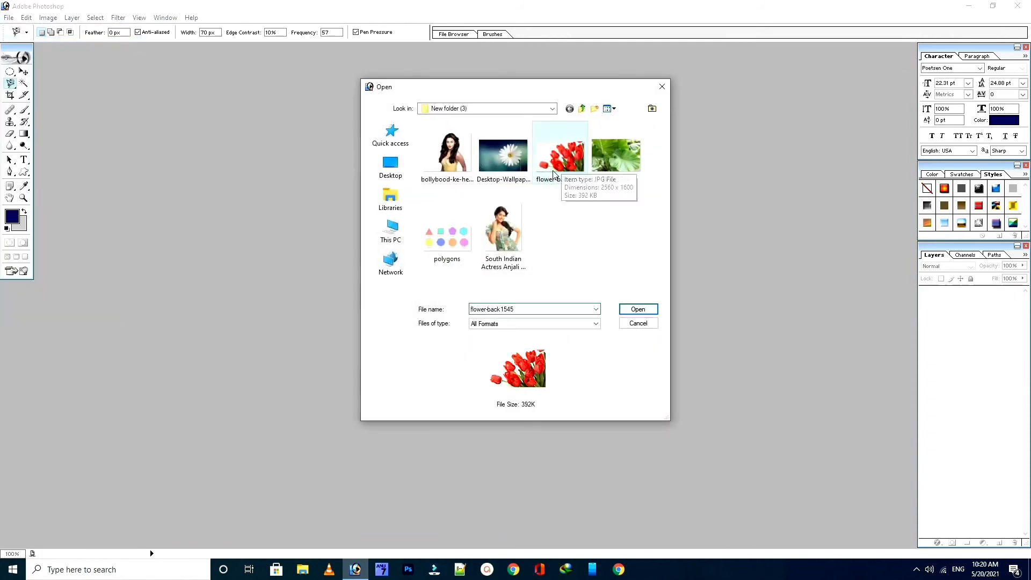
{"action": "left_click", "coordinate": [638, 309]}
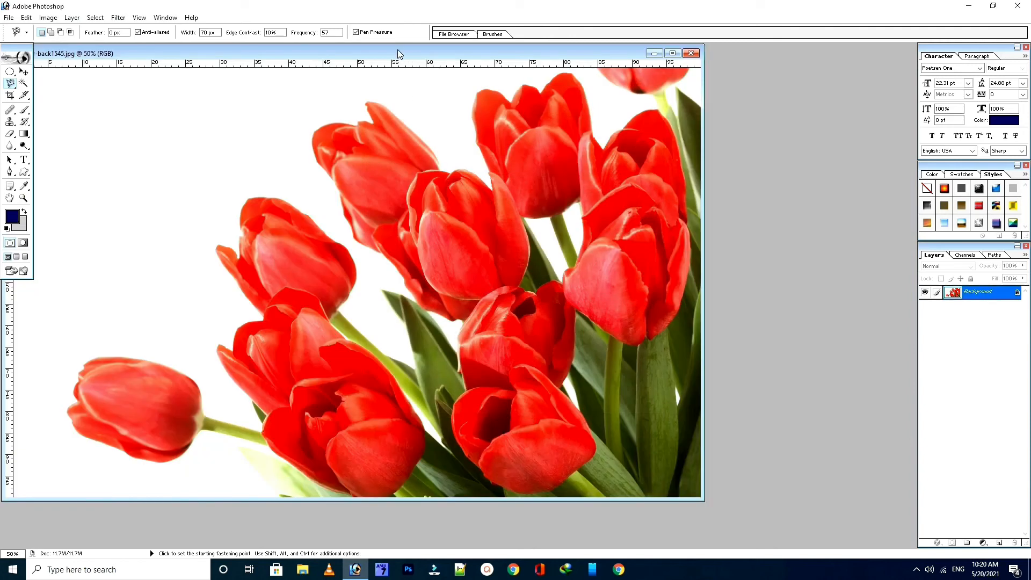
{"action": "left_click_drag", "start_coordinate": [431, 53], "coordinate": [507, 52]}
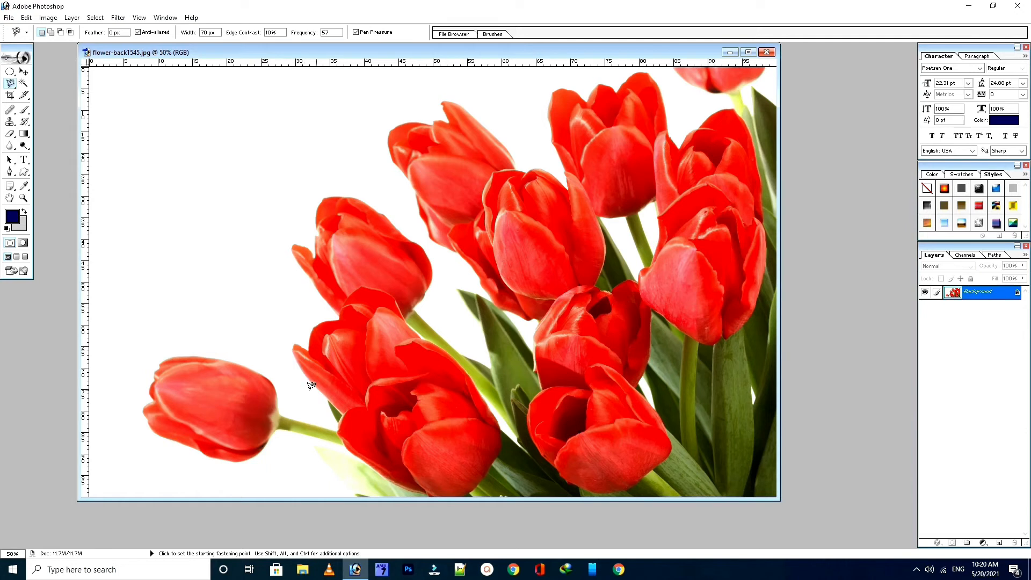
- Select the white area between the leftmost tulip and the adjacent tulips with the Magnetic Lasso, then deselect it
{"action": "left_click", "coordinate": [158, 366]}
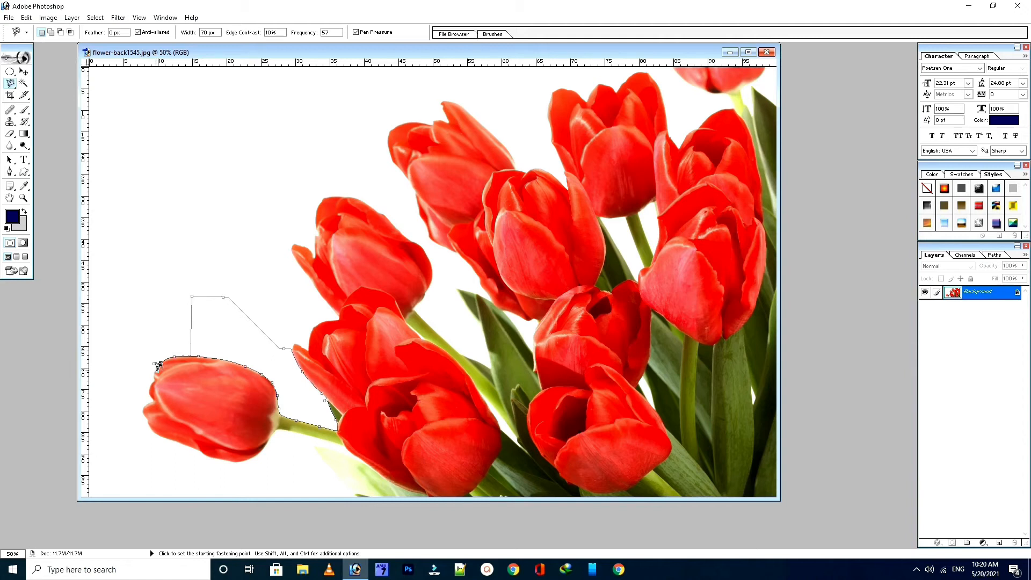
{"action": "left_click", "coordinate": [158, 367]}
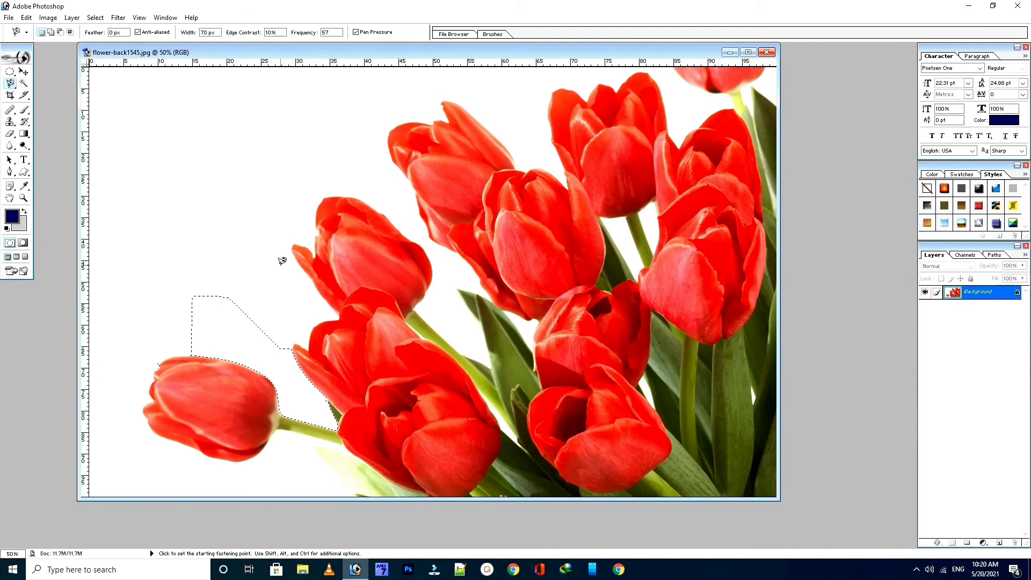
{"action": "key", "text": "ctrl+d"}
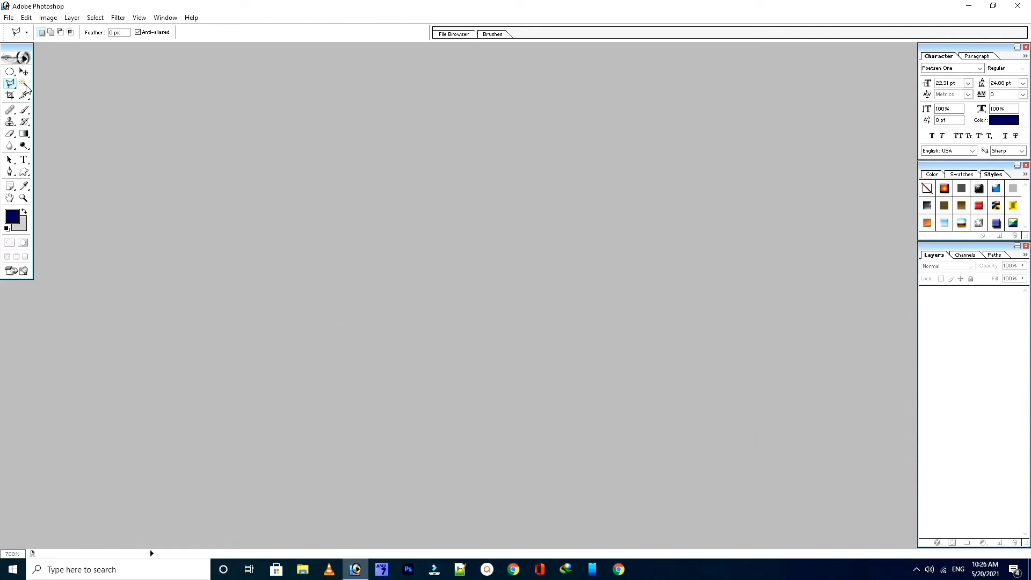
- Activate the Magic Wand tool and open the tulip image flower-back1545
{"action": "left_click", "coordinate": [25, 84]}
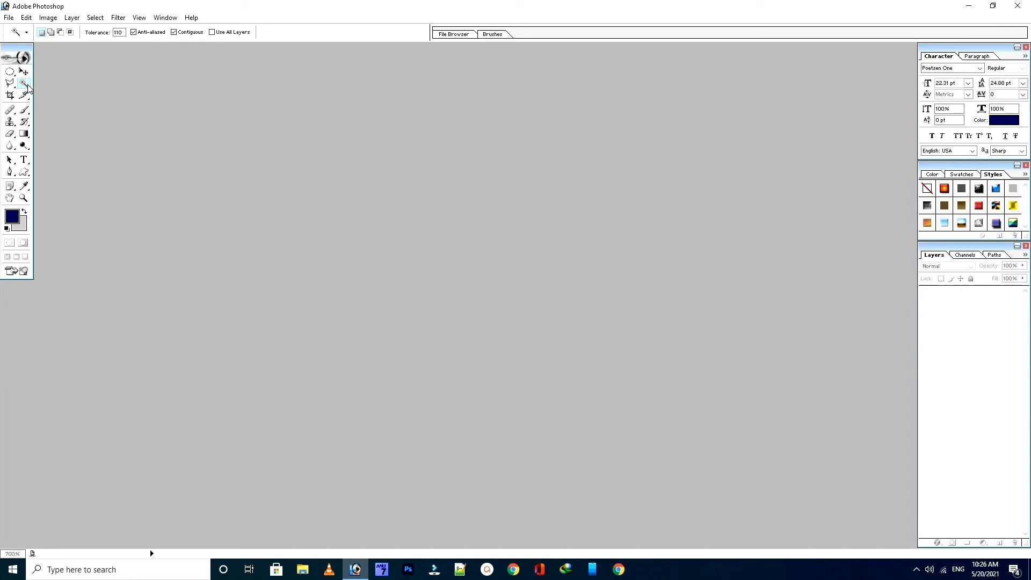
{"action": "left_click", "coordinate": [9, 17]}
{"action": "left_click", "coordinate": [27, 43]}
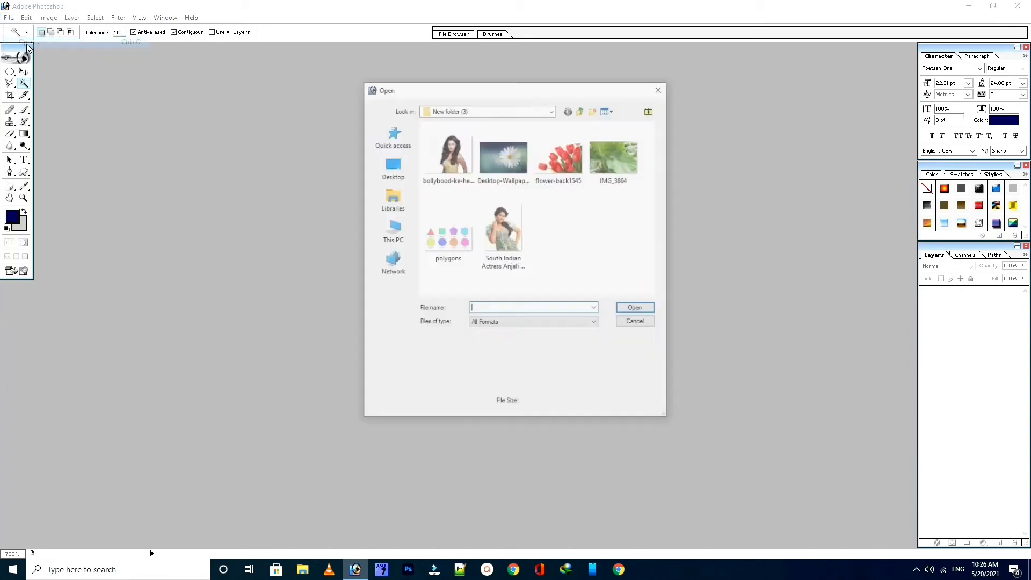
{"action": "left_click", "coordinate": [558, 158]}
{"action": "left_click", "coordinate": [634, 307]}
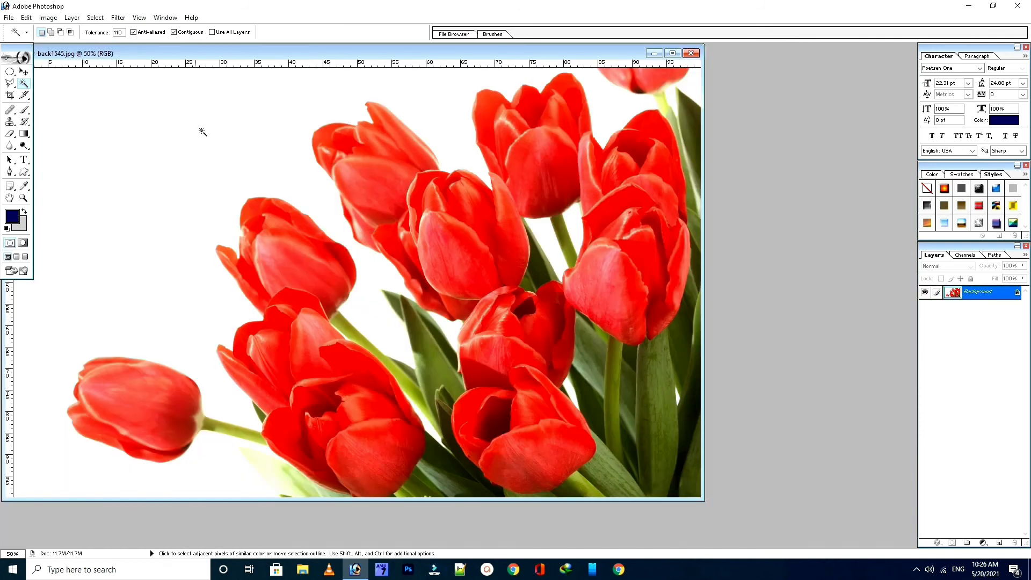
- Display the available Lasso tool variants
{"action": "left_click", "coordinate": [10, 84]}
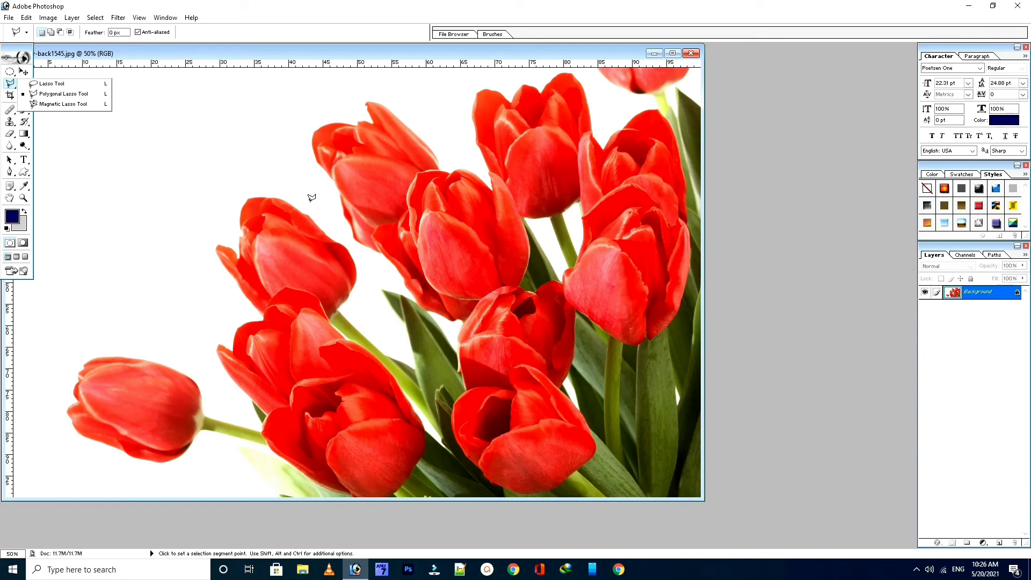
- Activate the Magic Wand tool, open the tulip image flower-back1545 and position its window beside the toolbox
{"action": "left_click", "coordinate": [24, 84]}
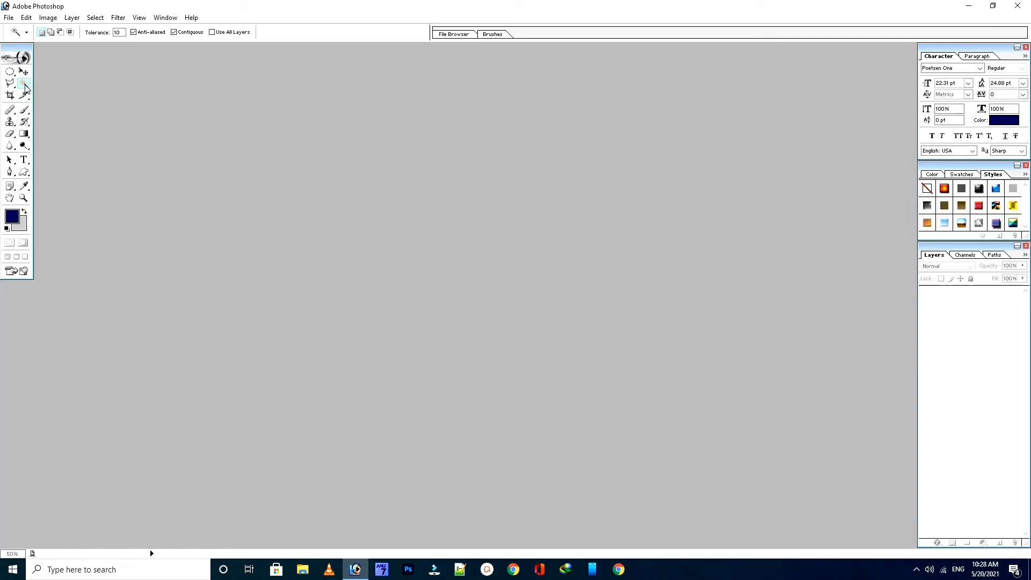
{"action": "left_click", "coordinate": [9, 18]}
{"action": "left_click", "coordinate": [28, 42]}
{"action": "left_click", "coordinate": [554, 167]}
{"action": "double_click", "coordinate": [555, 167]}
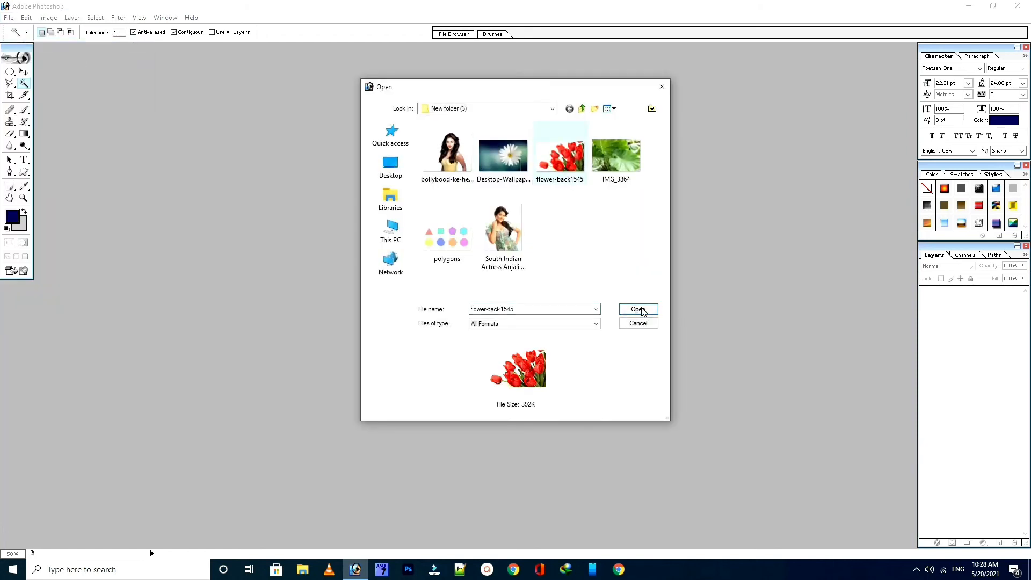
{"action": "left_click_drag", "start_coordinate": [222, 48], "coordinate": [282, 47]}
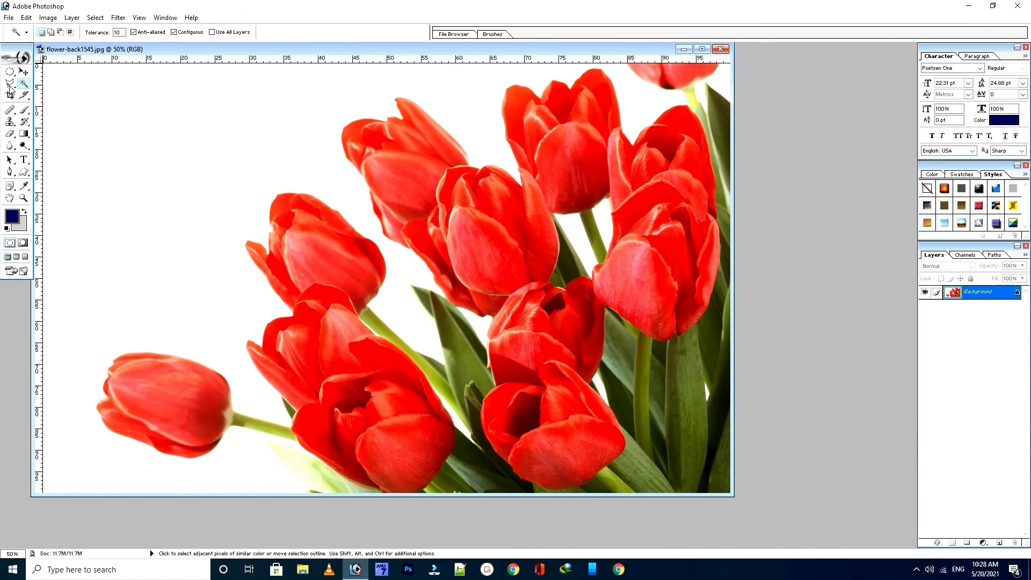
- Select the white background around the tulips with the Magic Wand at a tolerance of 10
{"action": "left_click_drag", "start_coordinate": [9, 85], "coordinate": [64, 83]}
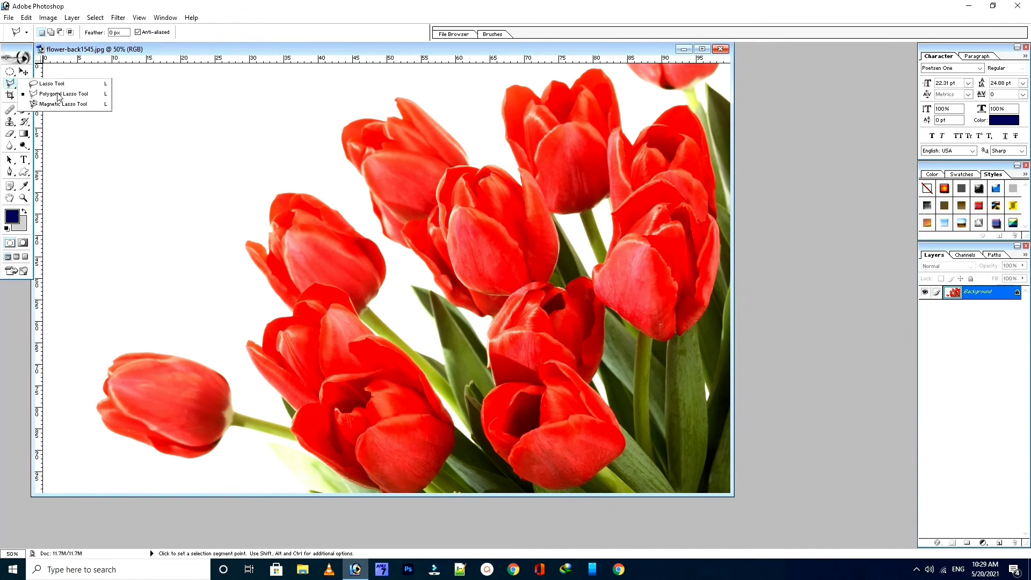
{"action": "left_click", "coordinate": [23, 72]}
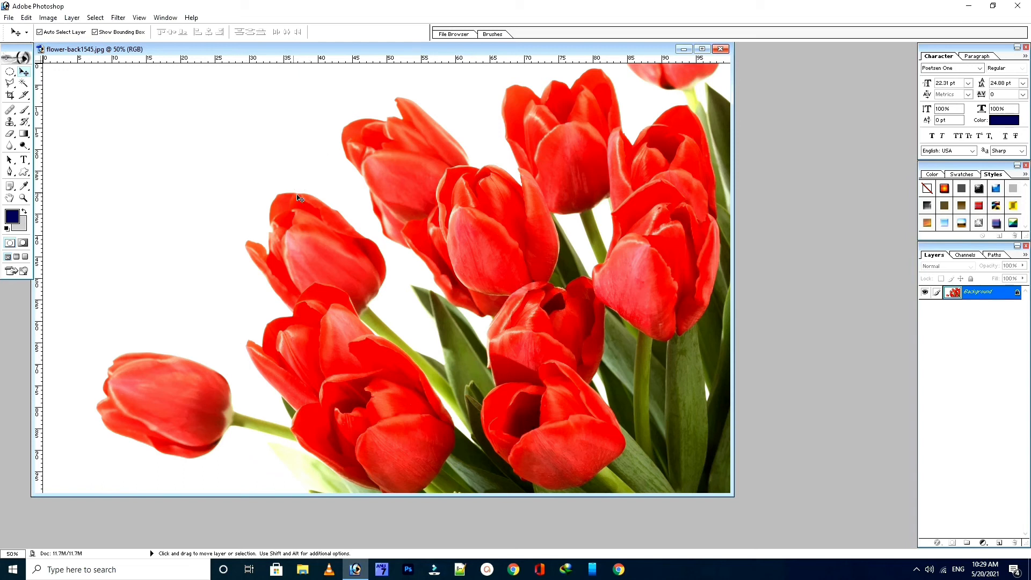
{"action": "left_click", "coordinate": [24, 84]}
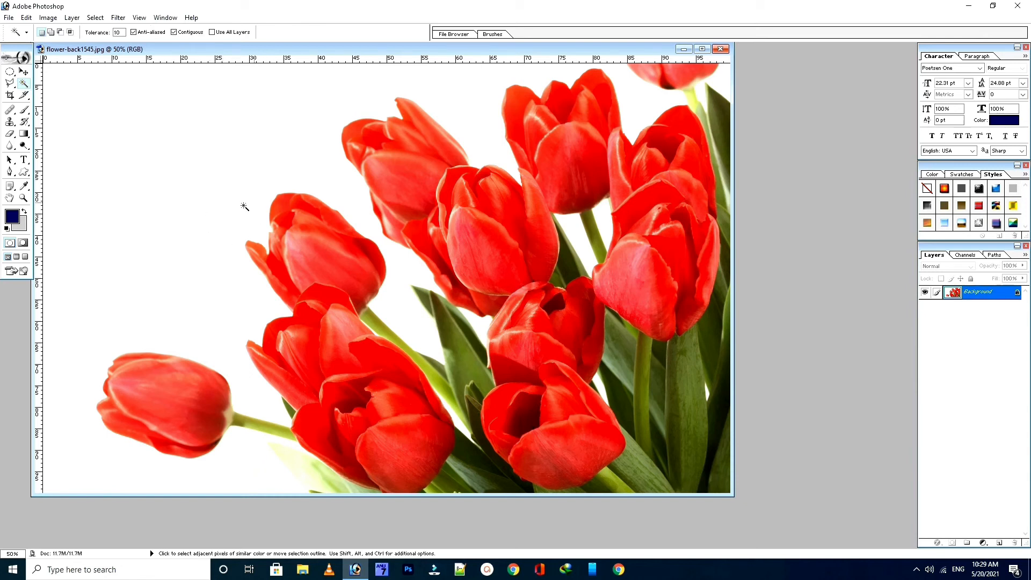
{"action": "left_click", "coordinate": [114, 33]}
{"action": "left_click", "coordinate": [172, 201]}
- Set the Magic Wand tolerance to 50 and reselect the white background around the tulips
{"action": "type", "text": "50"}
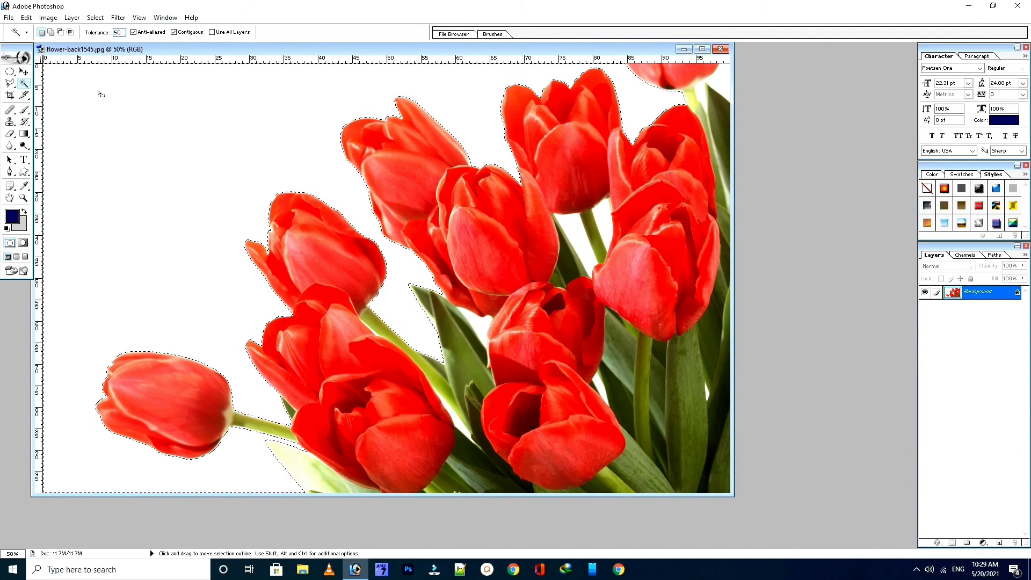
{"action": "left_click", "coordinate": [308, 291]}
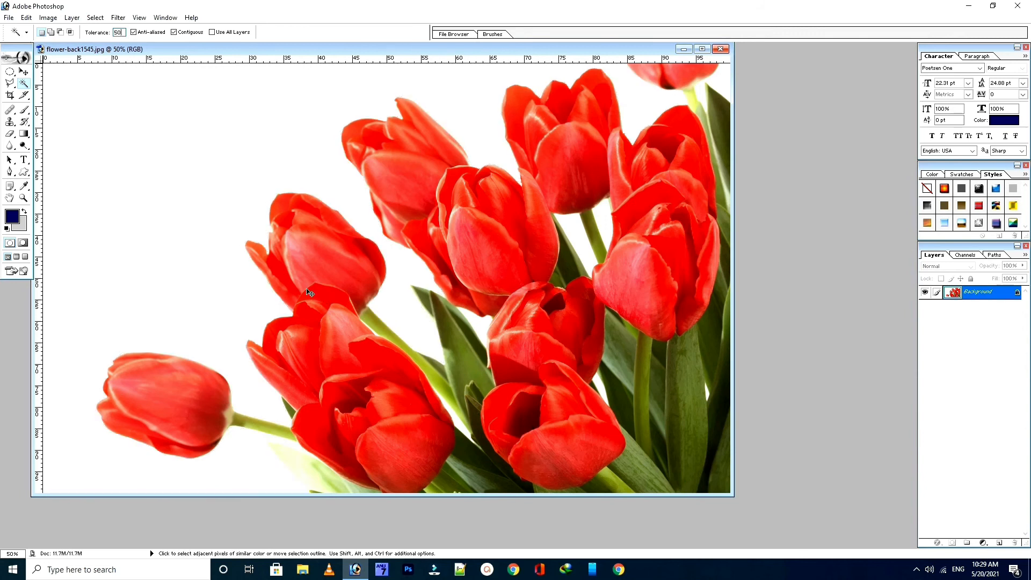
{"action": "left_click", "coordinate": [205, 178]}
- Raise the Magic Wand tolerance to 150 and reselect the white background
{"action": "double_click", "coordinate": [118, 32]}
{"action": "type", "text": "55"}
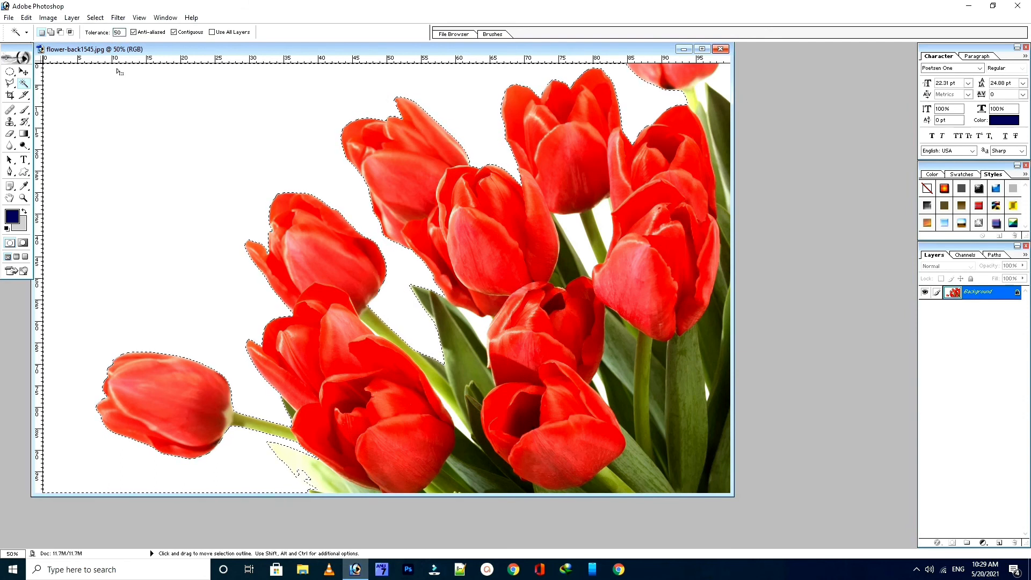
{"action": "key", "text": "Return"}
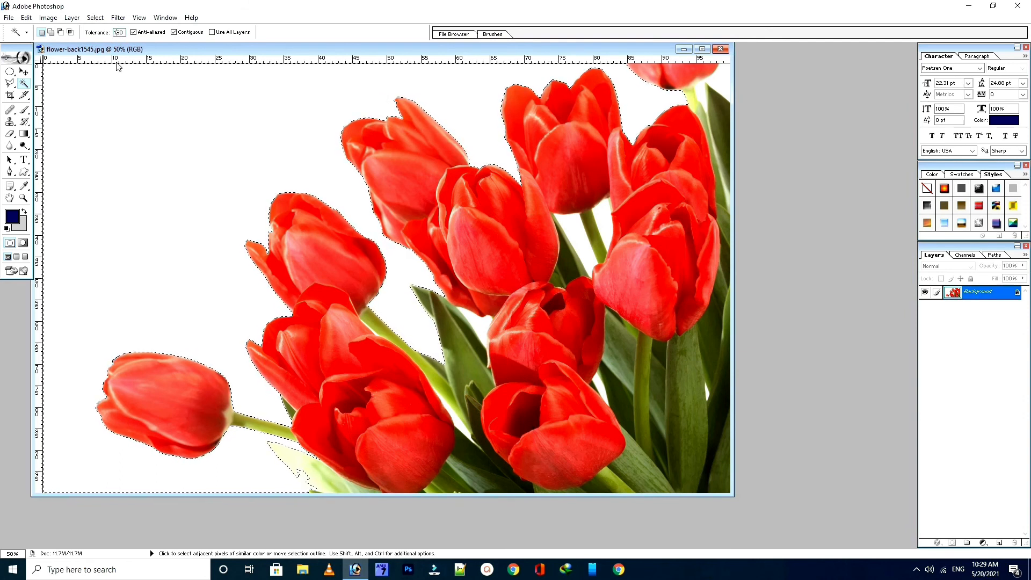
{"action": "left_click", "coordinate": [302, 217]}
{"action": "left_click", "coordinate": [185, 173]}
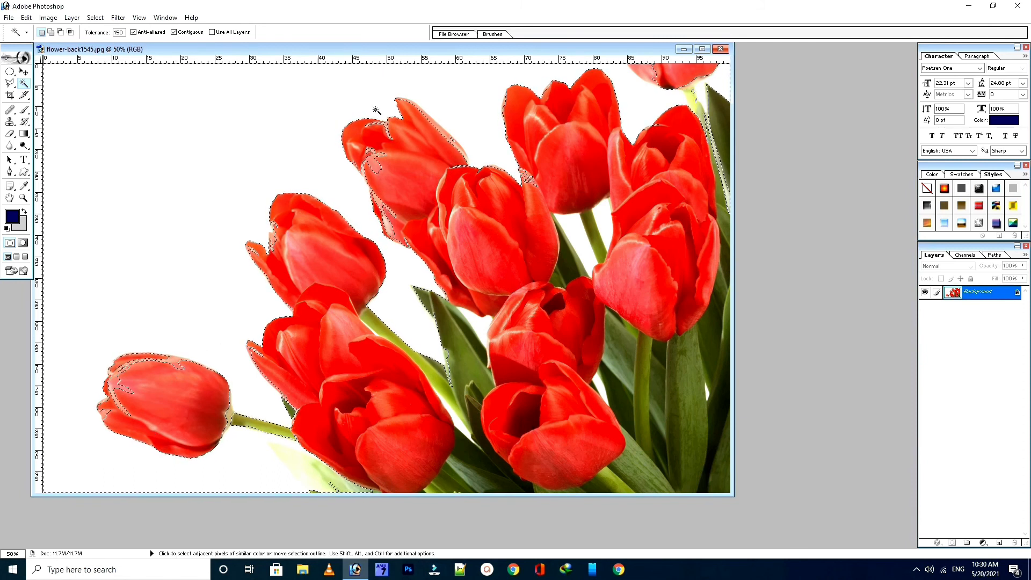
- Set the Magic Wand tolerance back to 10 and reselect the white background
{"action": "left_click", "coordinate": [119, 32]}
{"action": "type", "text": "10"}
{"action": "left_click", "coordinate": [128, 152]}
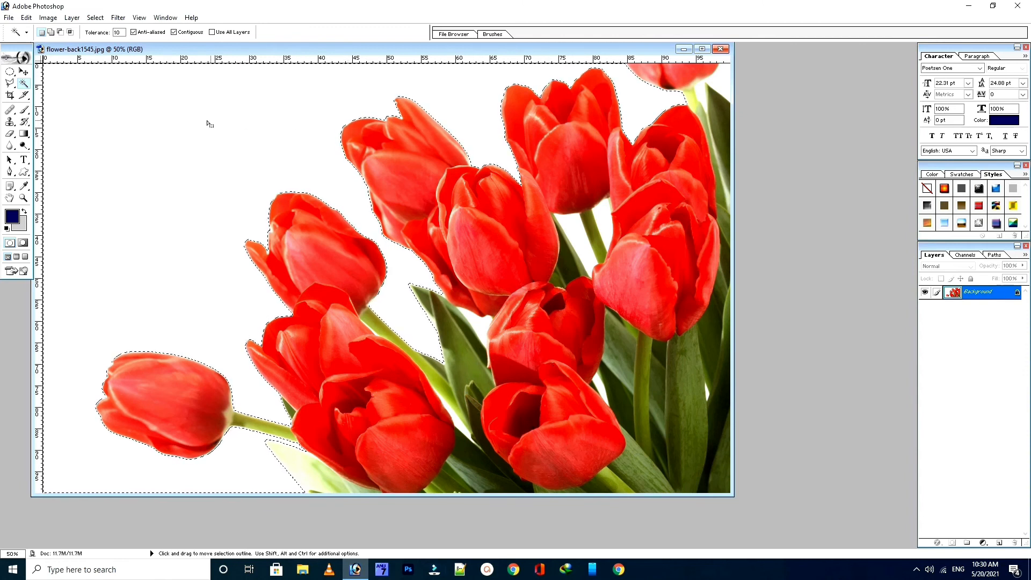
- Try to move the selected white background of the locked Background layer with the Move tool
{"action": "left_click", "coordinate": [23, 72]}
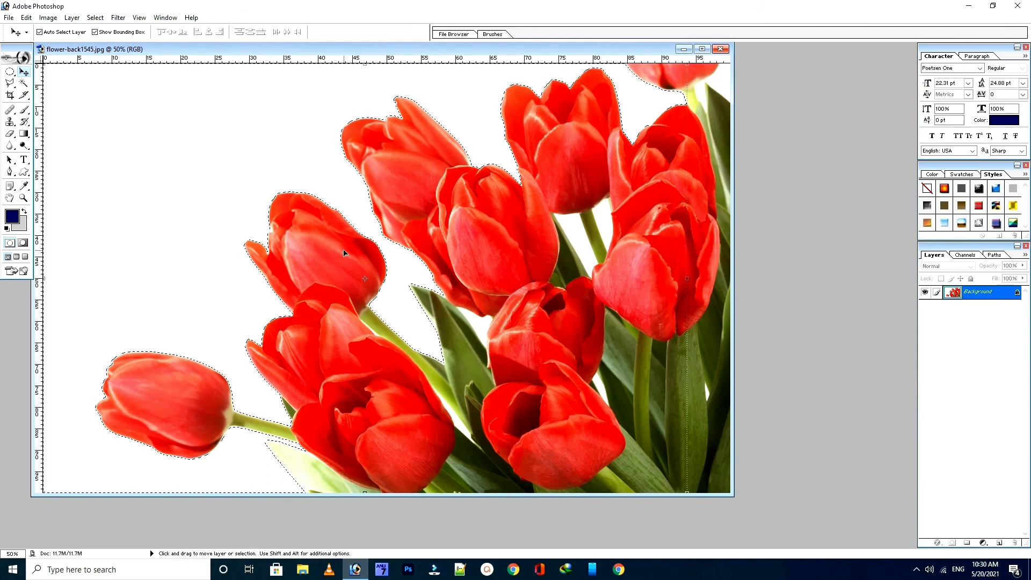
{"action": "left_click_drag", "start_coordinate": [308, 257], "coordinate": [338, 252]}
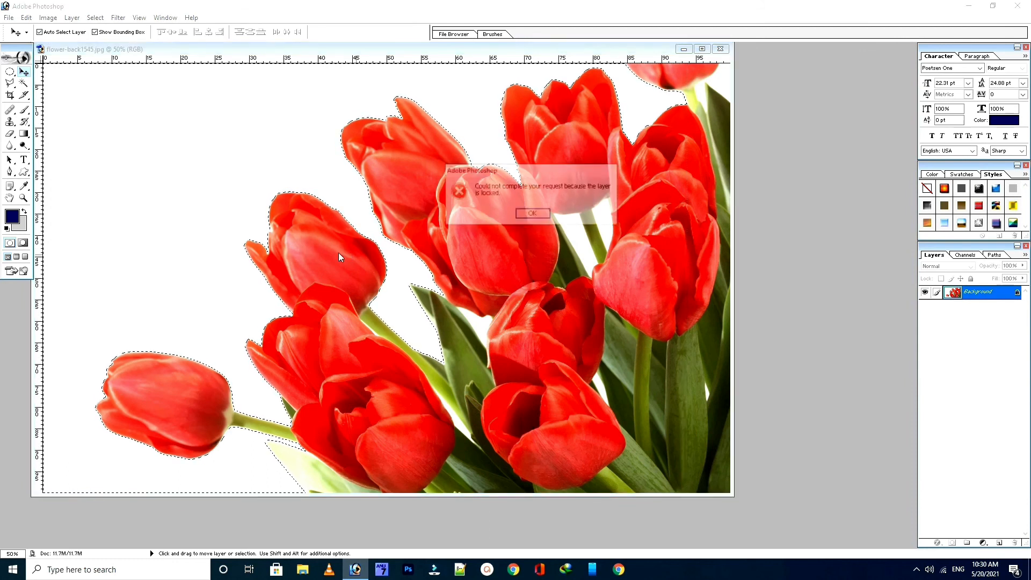
{"action": "left_click", "coordinate": [528, 214]}
{"action": "mouse_move", "coordinate": [219, 195]}
{"action": "left_mouse_down"}
{"action": "mouse_move", "coordinate": [269, 193]}
{"action": "mouse_move", "coordinate": [278, 197]}
{"action": "mouse_move", "coordinate": [201, 201]}
{"action": "mouse_move", "coordinate": [366, 255]}
{"action": "mouse_move", "coordinate": [306, 233]}
{"action": "mouse_move", "coordinate": [241, 269]}
{"action": "mouse_move", "coordinate": [227, 210]}
{"action": "mouse_move", "coordinate": [334, 262]}
{"action": "mouse_move", "coordinate": [207, 198]}
{"action": "left_mouse_up"}
{"action": "key", "text": "ctrl+z"}
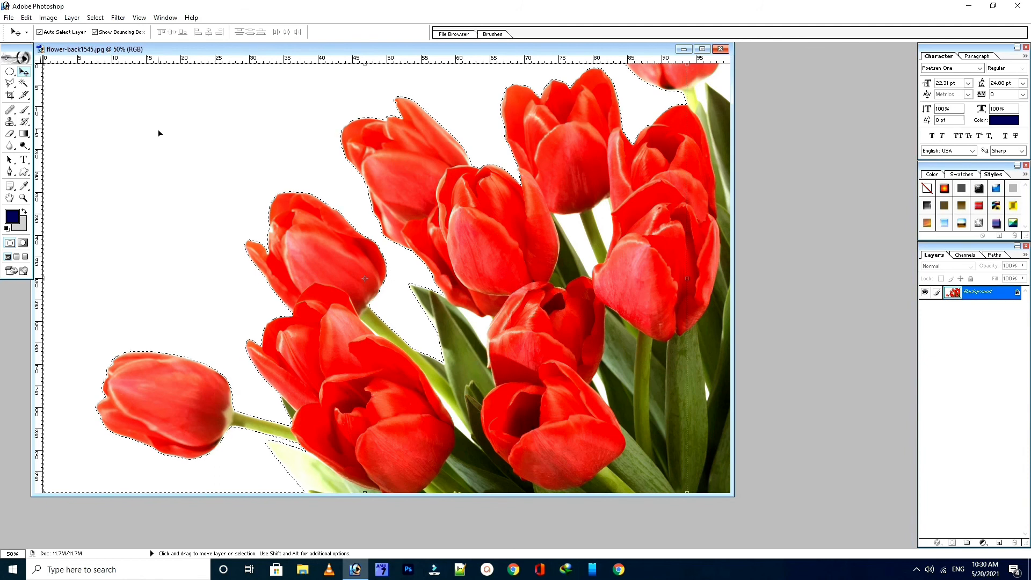
- Reselect the white background with the Magic Wand and invert the selection to cover the tulips
{"action": "key", "text": "w"}
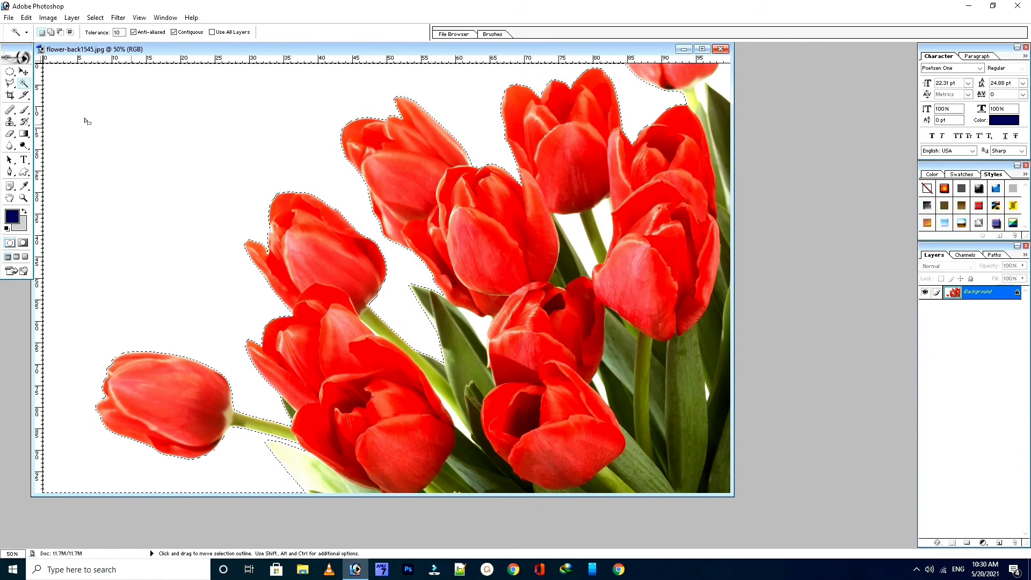
{"action": "right_click", "coordinate": [195, 146]}
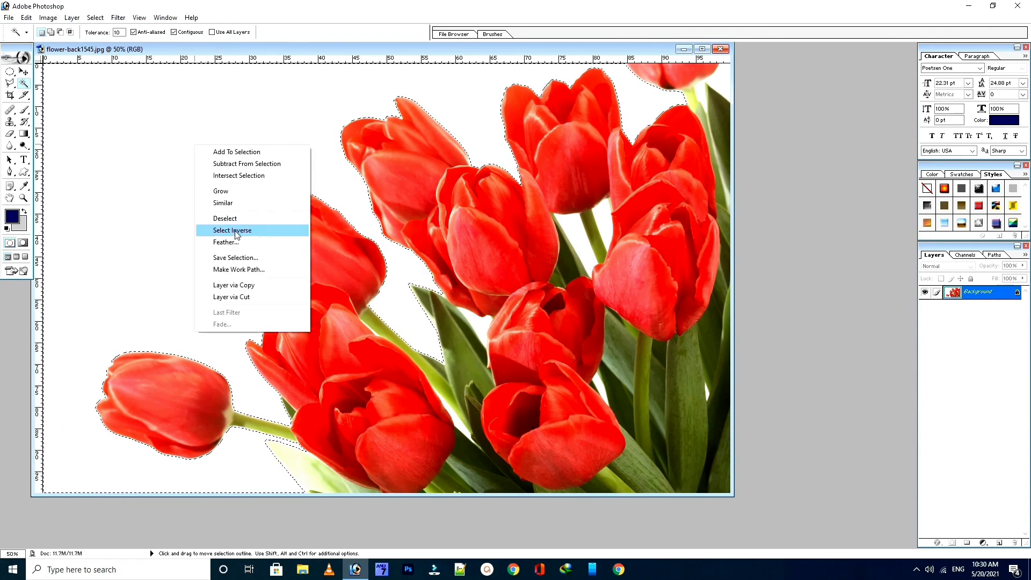
{"action": "left_click", "coordinate": [96, 18]}
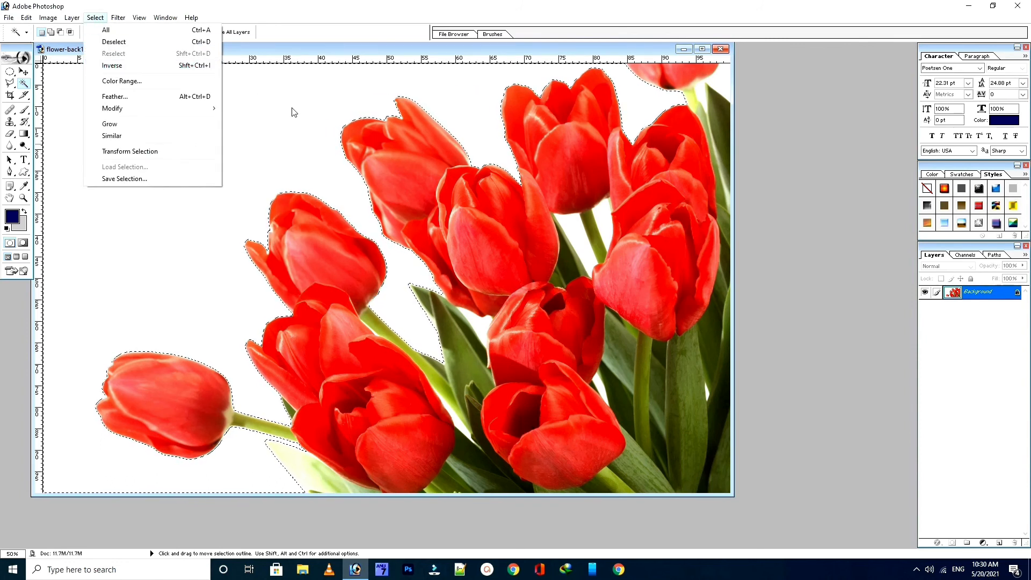
{"action": "key", "text": "ctrl+d"}
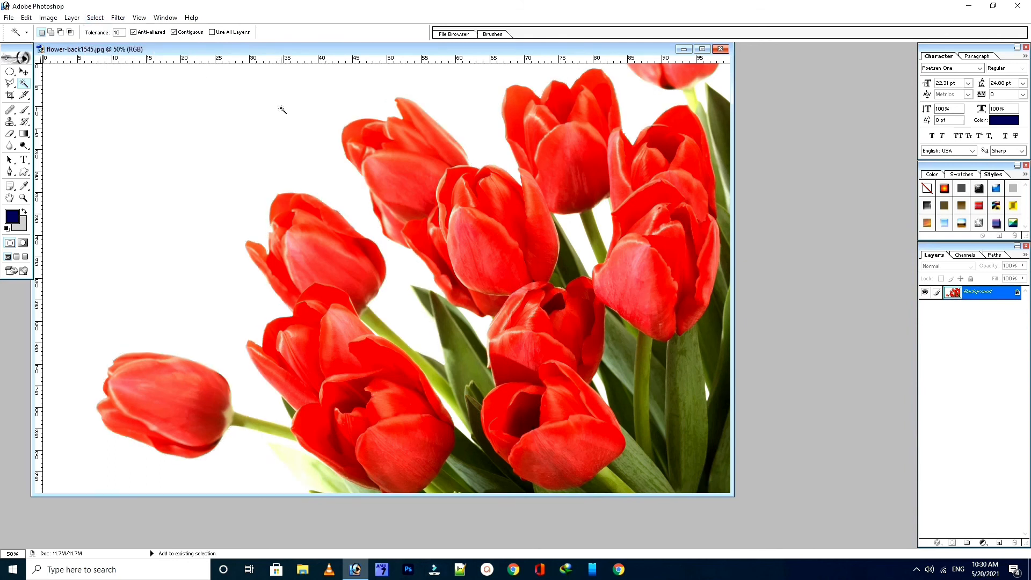
{"action": "left_click", "coordinate": [282, 109]}
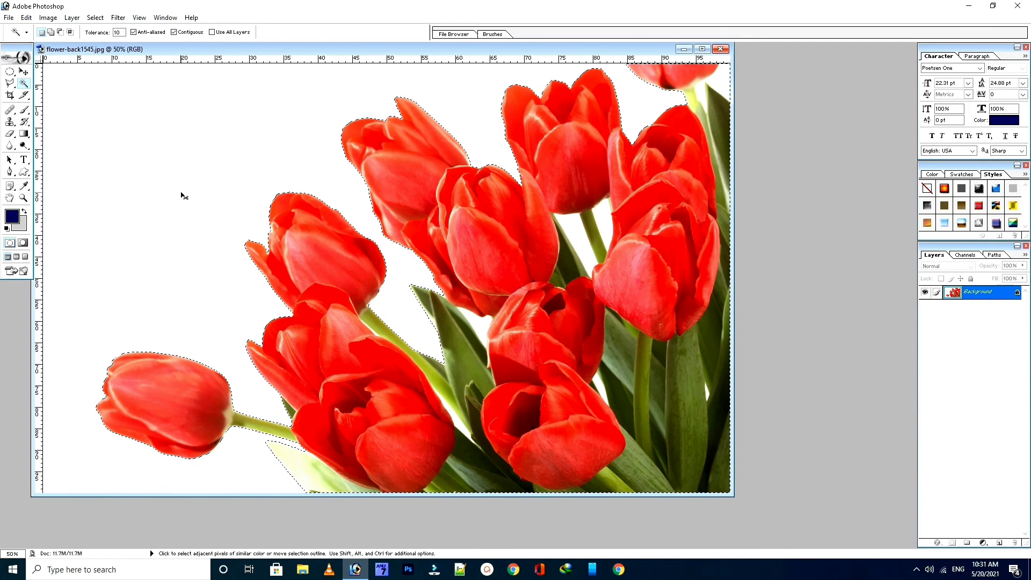
- Try to move the selected tulips with the Move tool and clear the selection
{"action": "left_click", "coordinate": [23, 72]}
{"action": "mouse_move", "coordinate": [341, 291]}
{"action": "left_mouse_down"}
{"action": "mouse_move", "coordinate": [186, 294]}
{"action": "mouse_move", "coordinate": [333, 370]}
{"action": "mouse_move", "coordinate": [469, 413]}
{"action": "mouse_move", "coordinate": [285, 277]}
{"action": "mouse_move", "coordinate": [296, 292]}
{"action": "mouse_move", "coordinate": [345, 292]}
{"action": "left_mouse_up"}
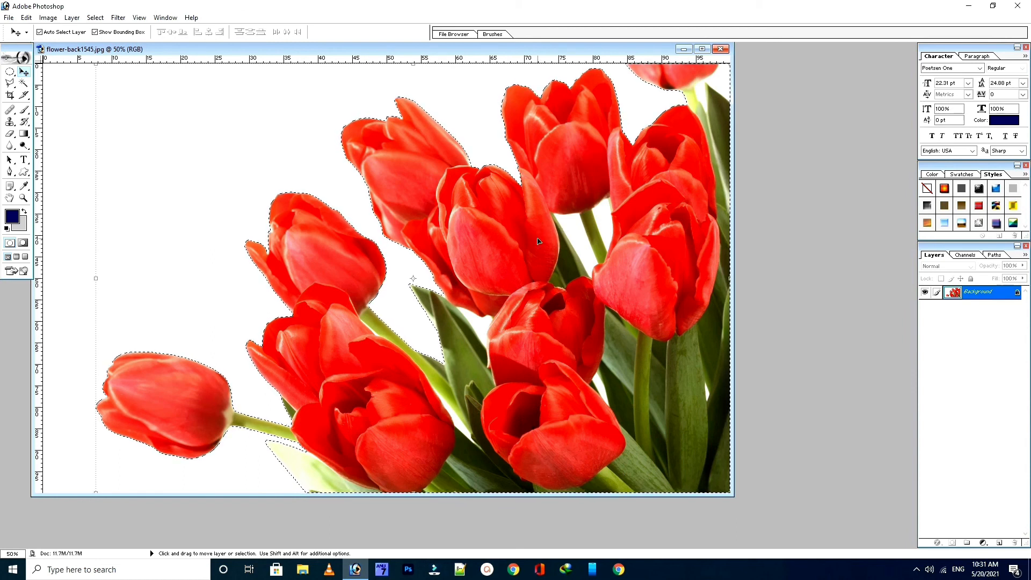
{"action": "key", "text": "ctrl+d"}
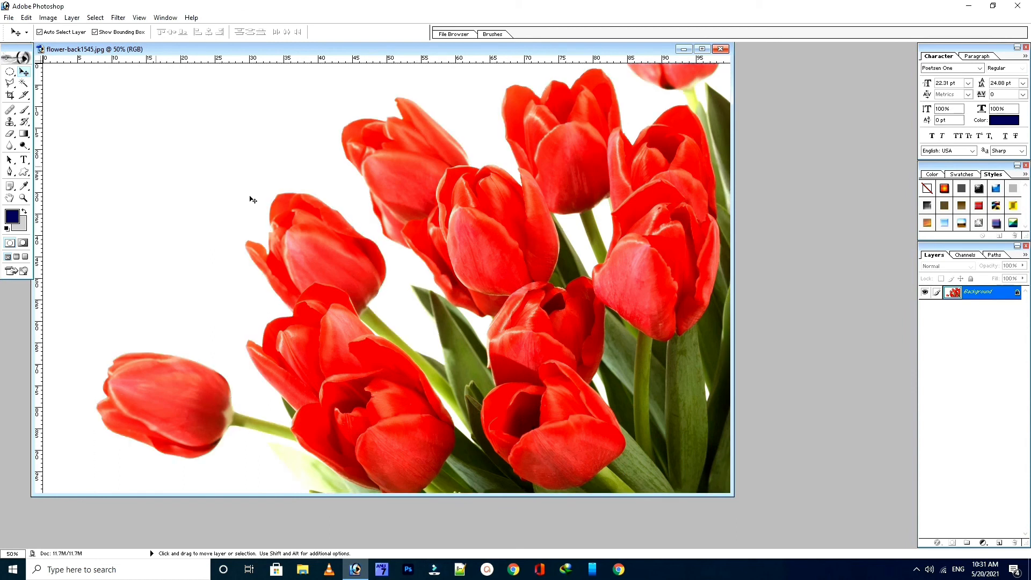
- Select the connected white background with the Magic Wand, and reselect all white areas of the image with Contiguous turned off
{"action": "left_click", "coordinate": [24, 84]}
{"action": "left_click", "coordinate": [213, 155]}
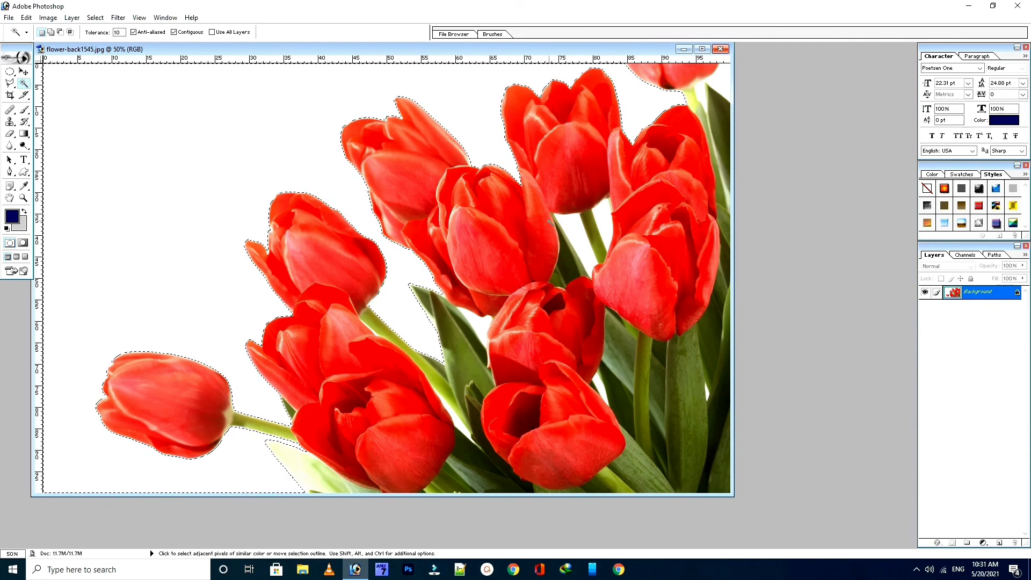
{"action": "key", "text": "ctrl"}
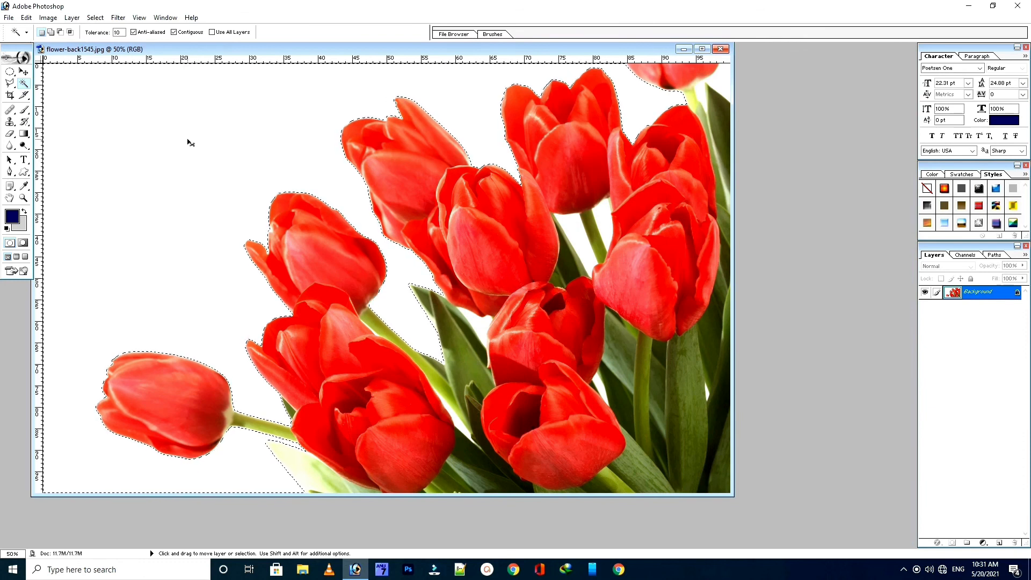
{"action": "key", "text": "ctrl+d"}
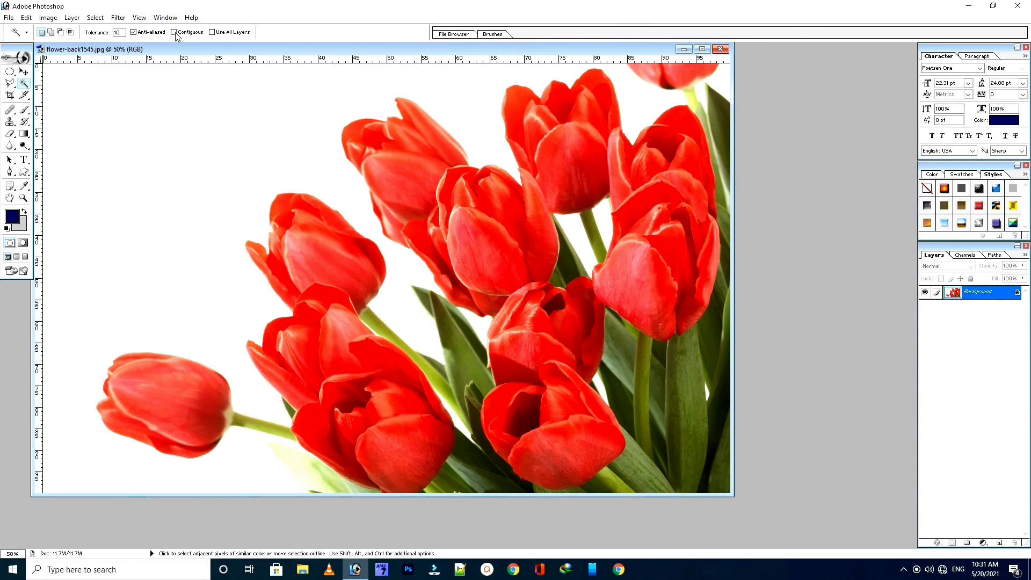
{"action": "left_click", "coordinate": [241, 150]}
- Draw two short Magnetic Lasso selections above the second tulip from the left with 10% Edge Contrast, deselecting each one
{"action": "left_click_drag", "start_coordinate": [9, 83], "coordinate": [54, 103]}
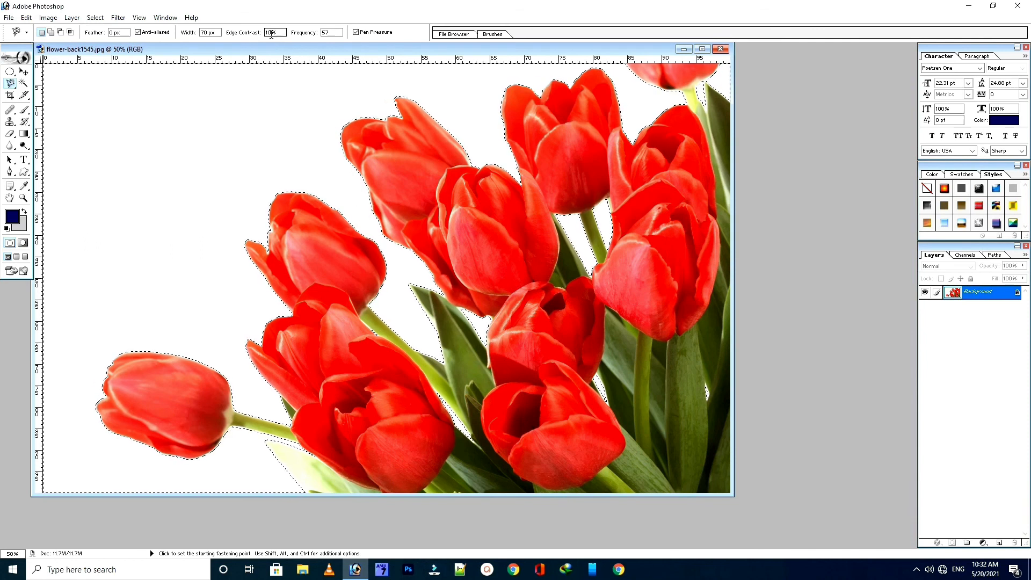
{"action": "key", "text": "ctrl+d"}
{"action": "left_click_drag", "start_coordinate": [270, 32], "coordinate": [263, 33]}
{"action": "left_click", "coordinate": [268, 207]}
{"action": "double_click", "coordinate": [295, 101]}
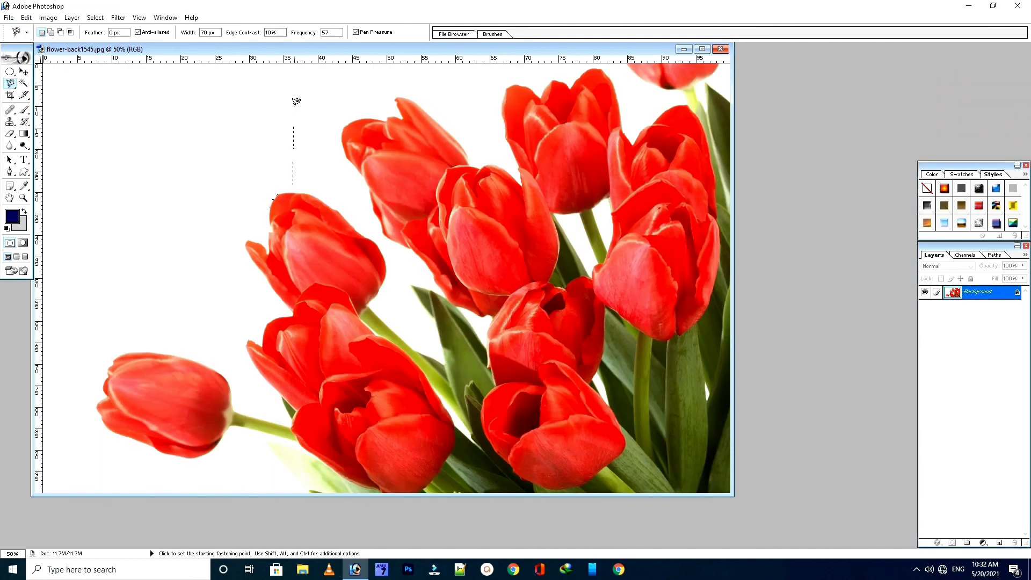
{"action": "key", "text": "ctrl+d"}
{"action": "left_click", "coordinate": [267, 221]}
{"action": "double_click", "coordinate": [292, 145]}
{"action": "key", "text": "ctrl+d"}
- Switch from the Magnetic Lasso to the freehand Lasso tool
{"action": "left_click", "coordinate": [10, 83]}
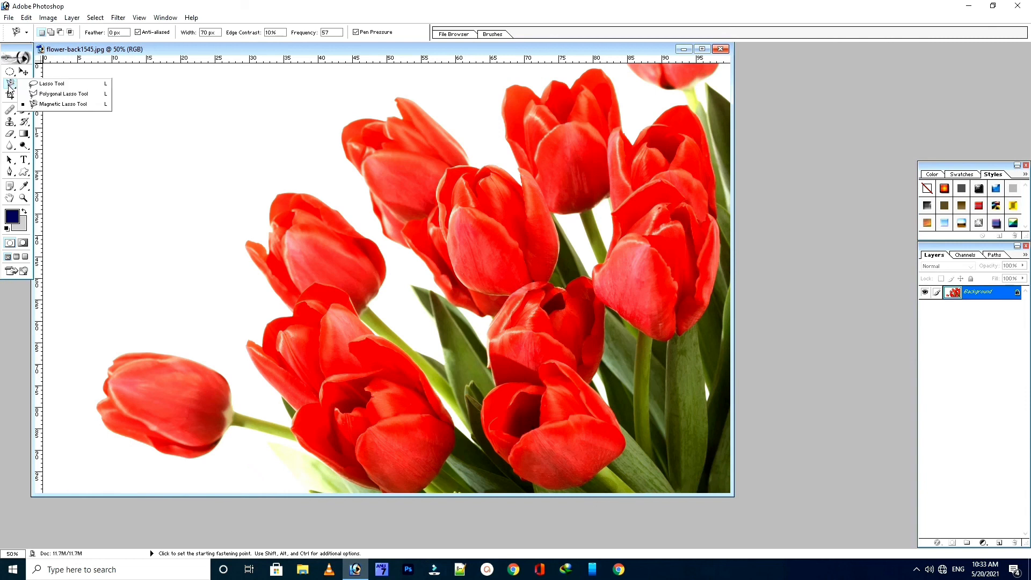
{"action": "left_click", "coordinate": [50, 85]}
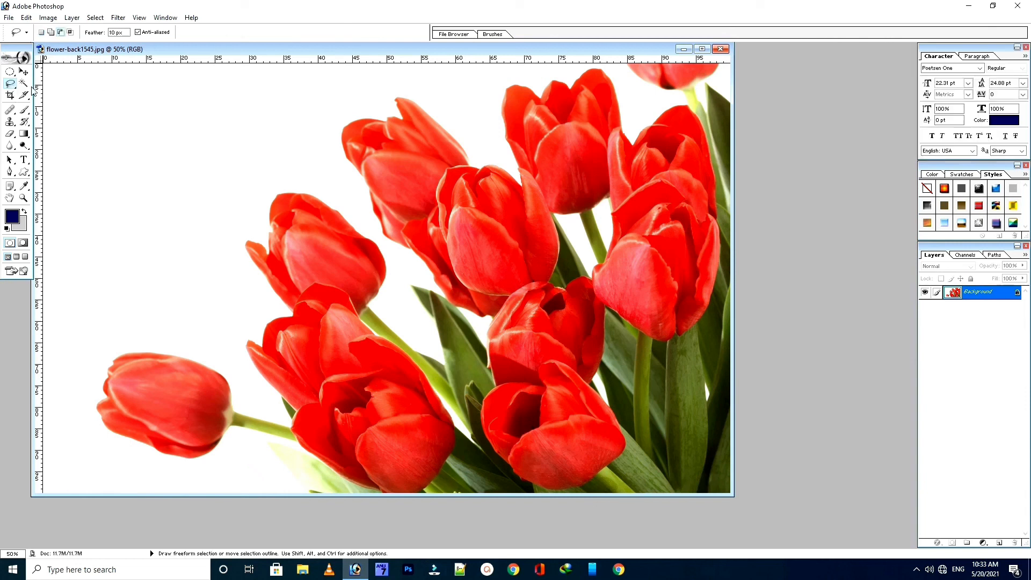